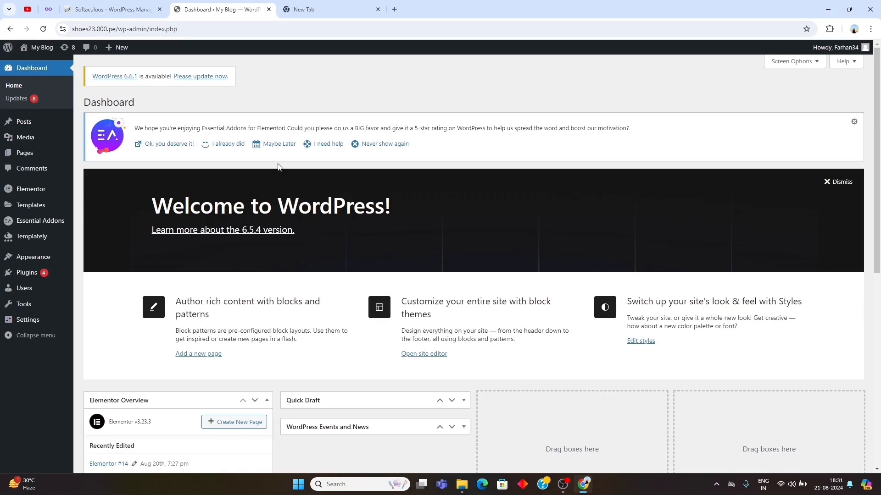
- Create a new blog post and open it for editing with Elementor
mouse_move(25, 127)
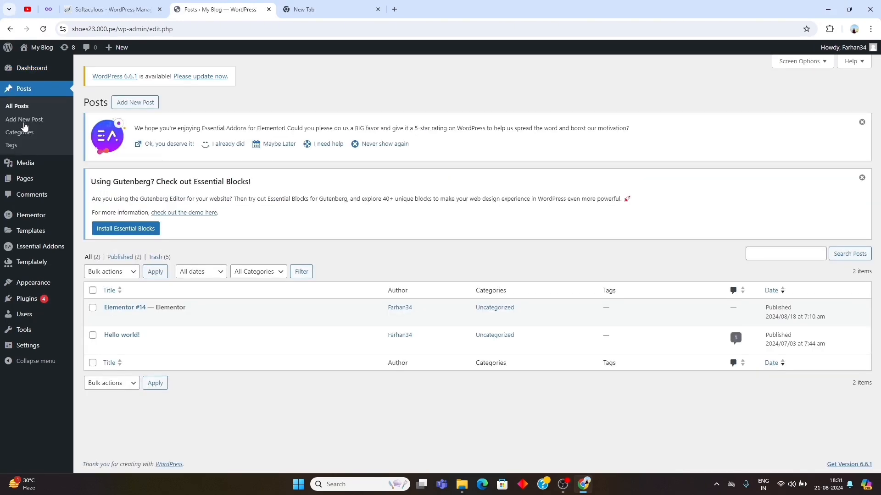
click(136, 106)
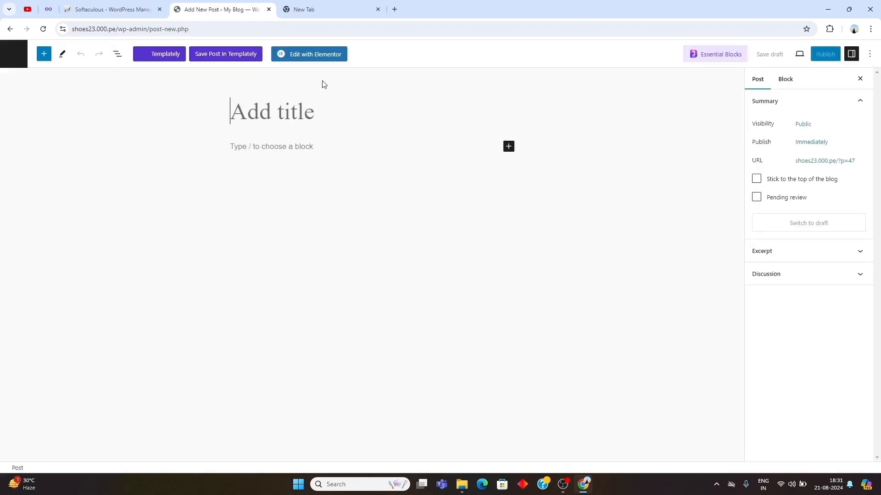
click(311, 59)
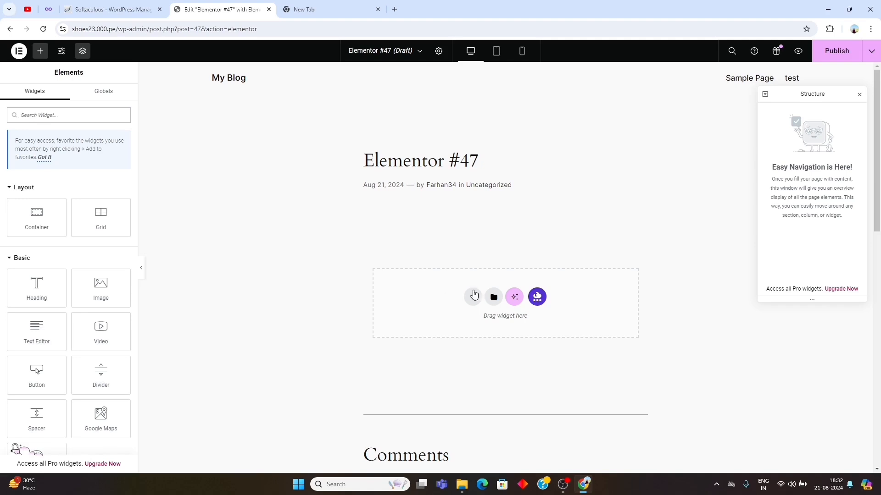
- Set the post's page layout to Elementor Full Width
click(439, 53)
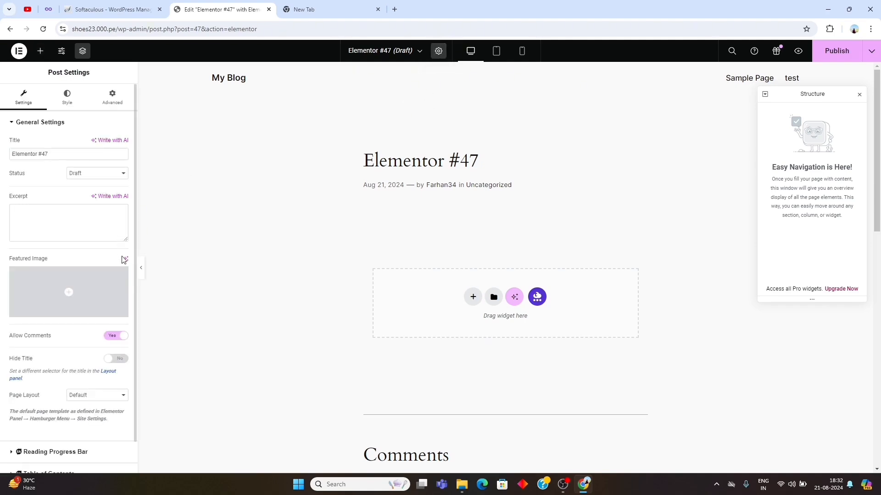
scroll(46, 350, down, 1)
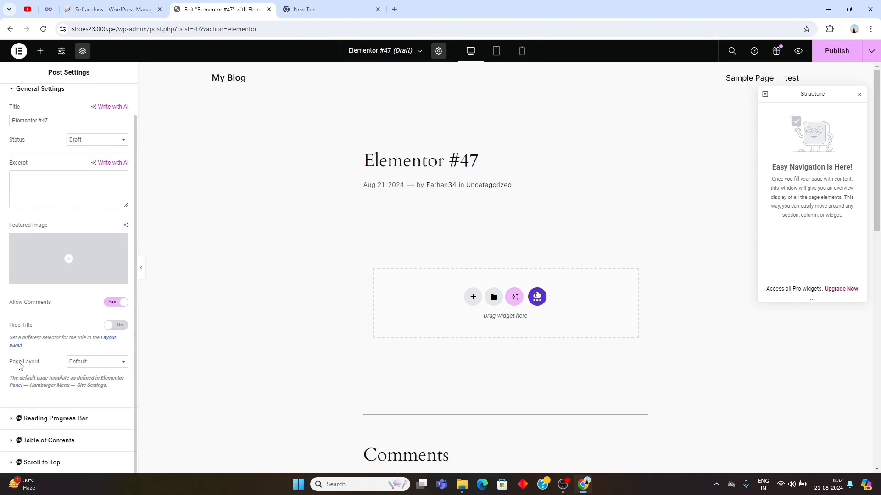
click(86, 364)
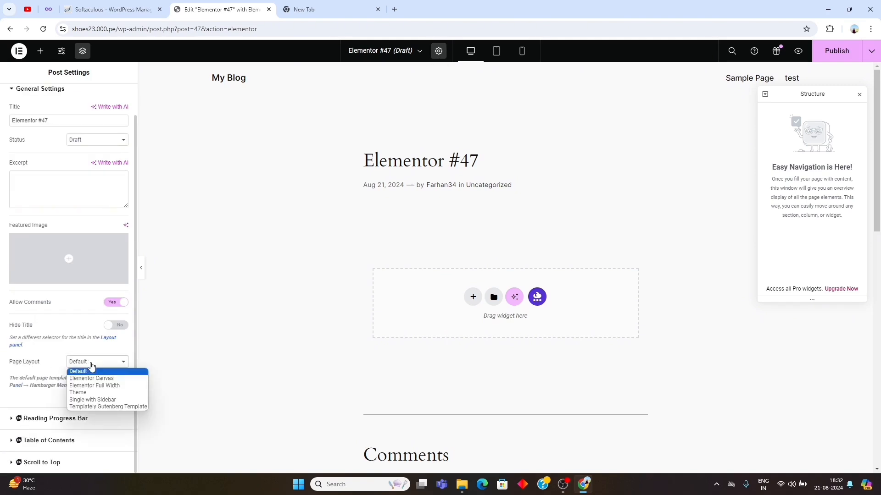
click(102, 386)
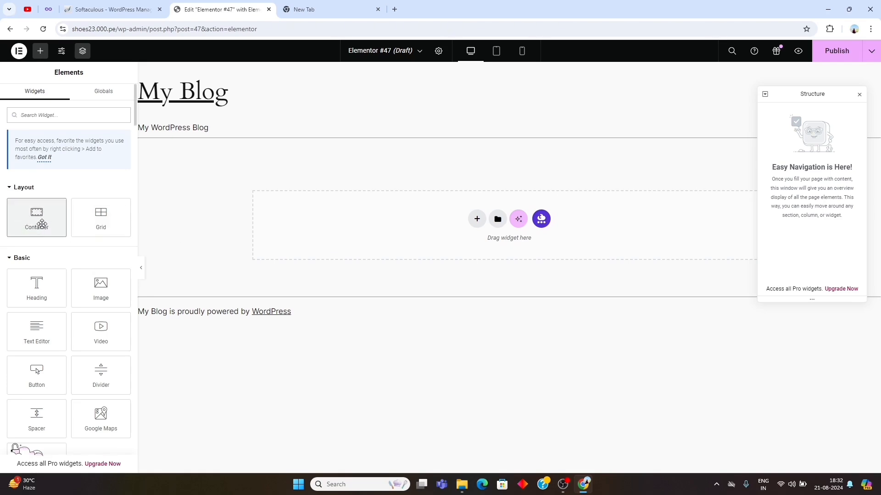
- Add a container to the empty page and rename it "first container" in the structure
drag(41, 223, 408, 225)
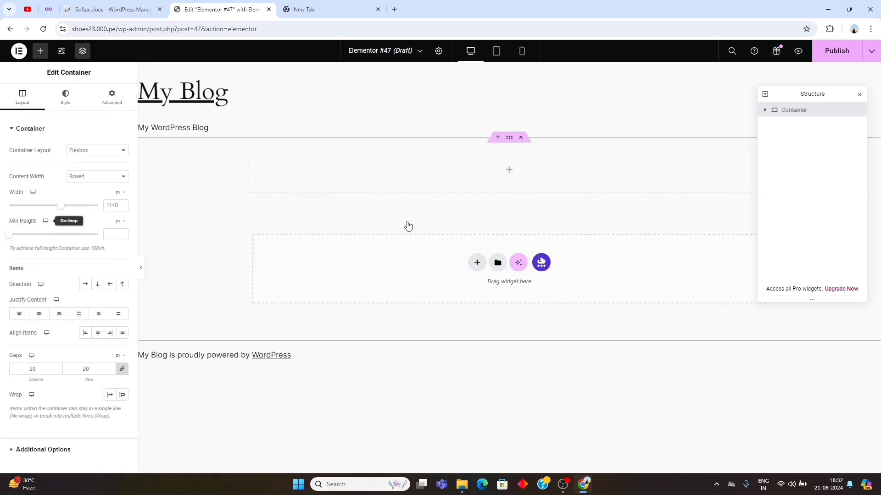
double_click(795, 111)
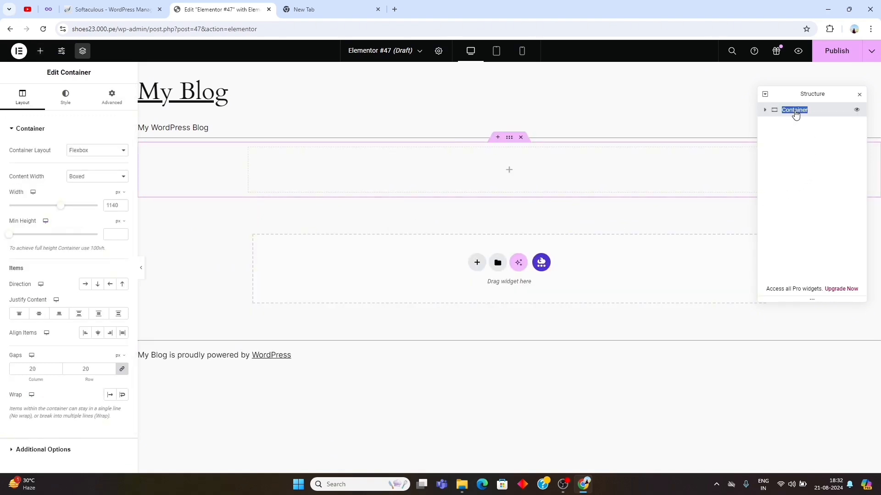
text(first c)
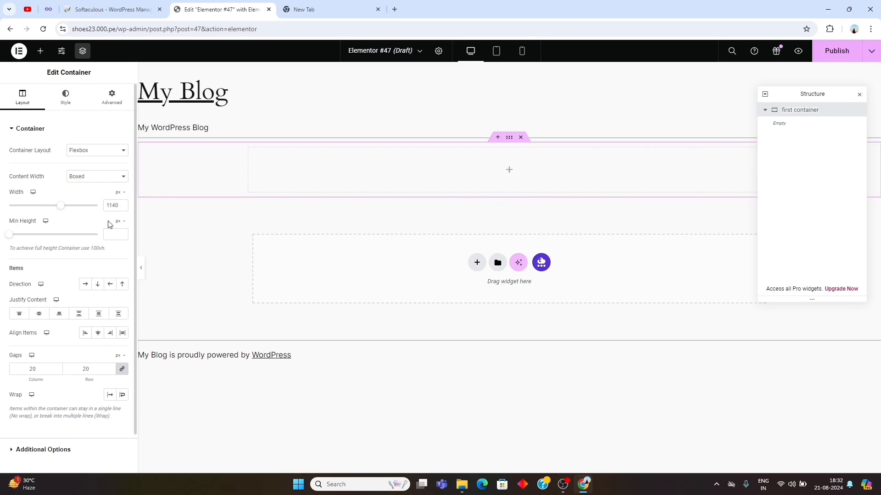
- Set the first container's minimum height to 100 vh
click(120, 222)
click(119, 263)
text(100)
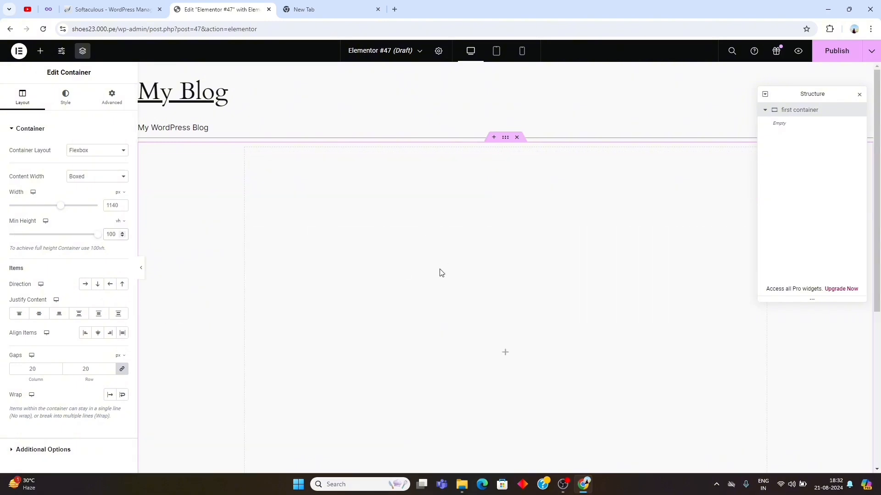
- Center the first container's items for both Justify Content and Align Items
scroll(396, 278, down, 2)
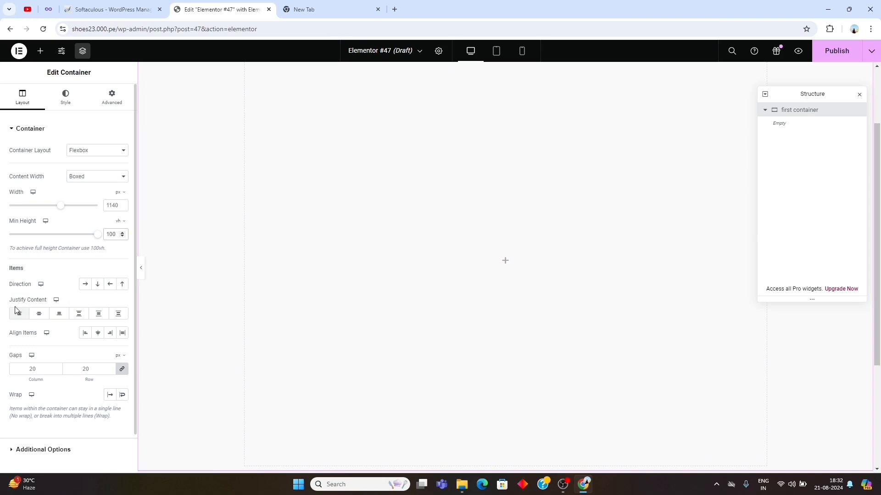
click(35, 312)
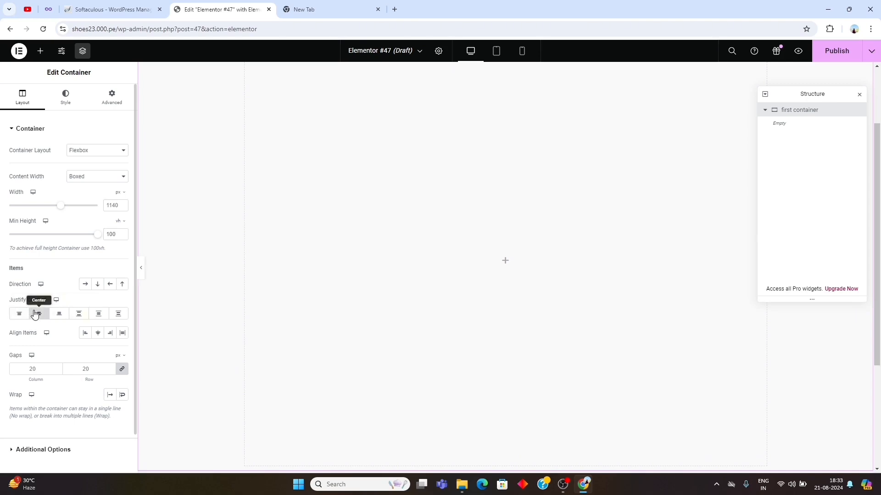
click(99, 333)
- Set the first container's overflow to Hidden in its additional layout options
scroll(48, 376, down, 1)
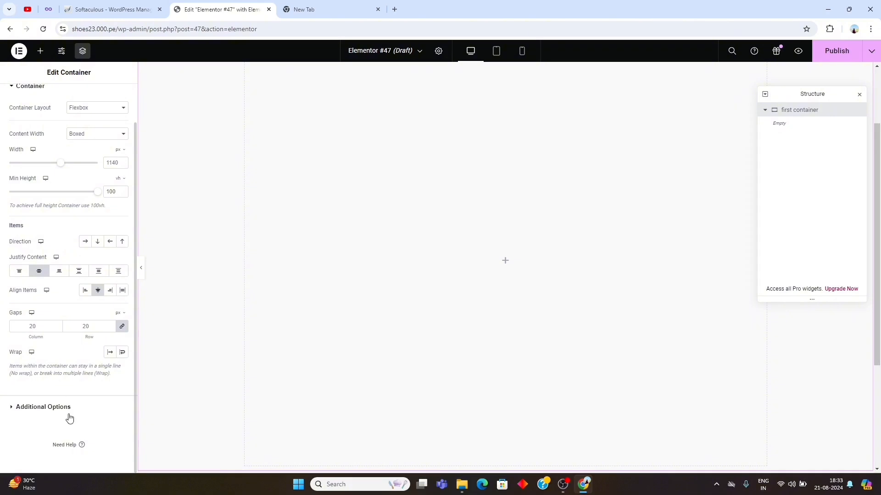
click(36, 411)
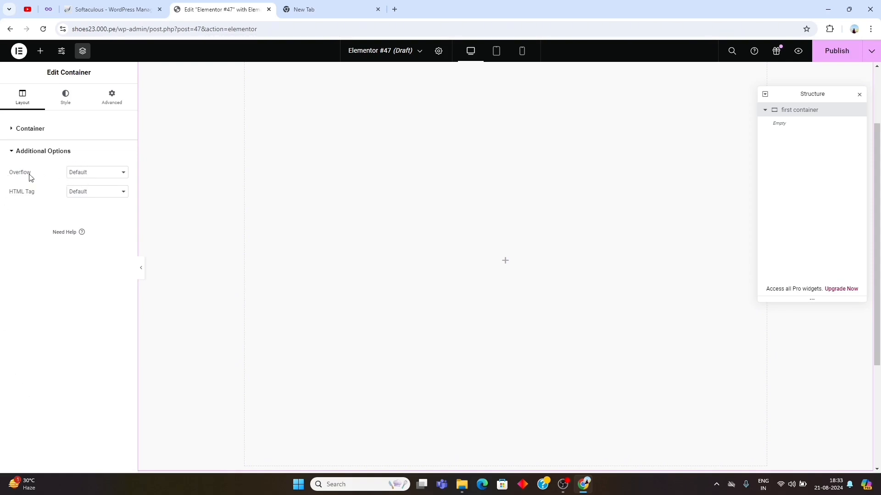
click(86, 174)
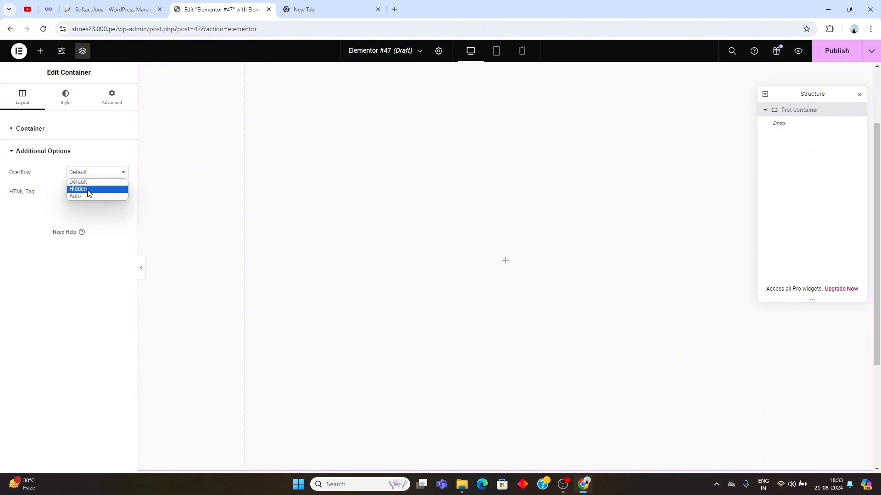
click(88, 189)
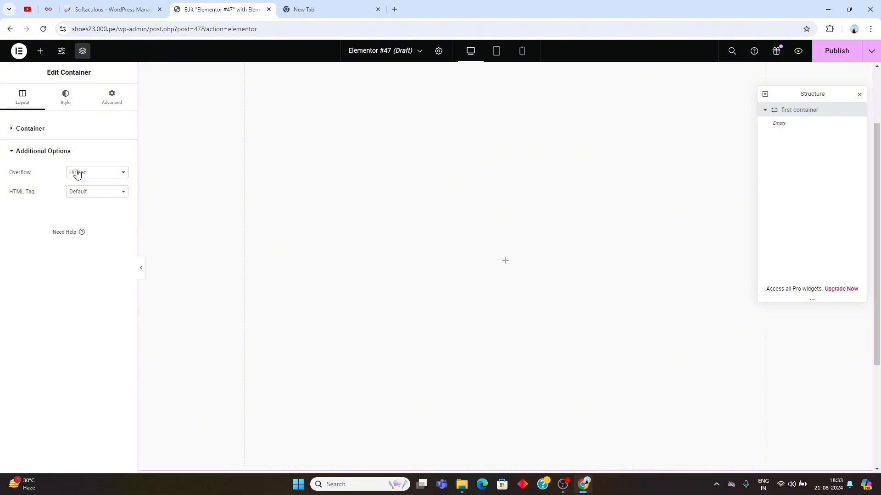
click(70, 129)
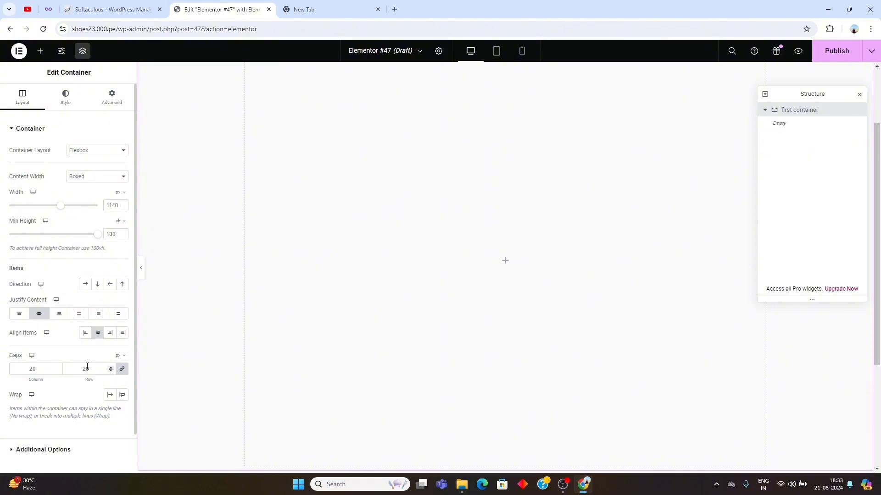
- Give the first container a classic background in solid black, #000000
click(67, 99)
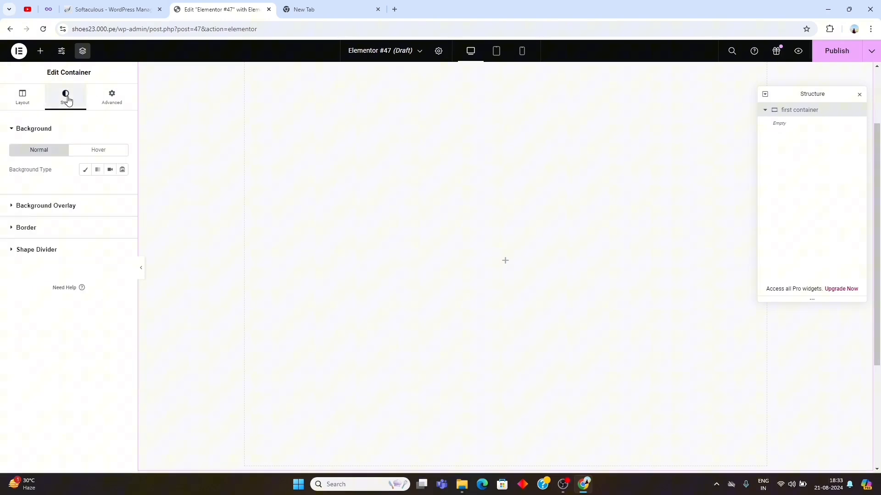
click(33, 130)
click(32, 130)
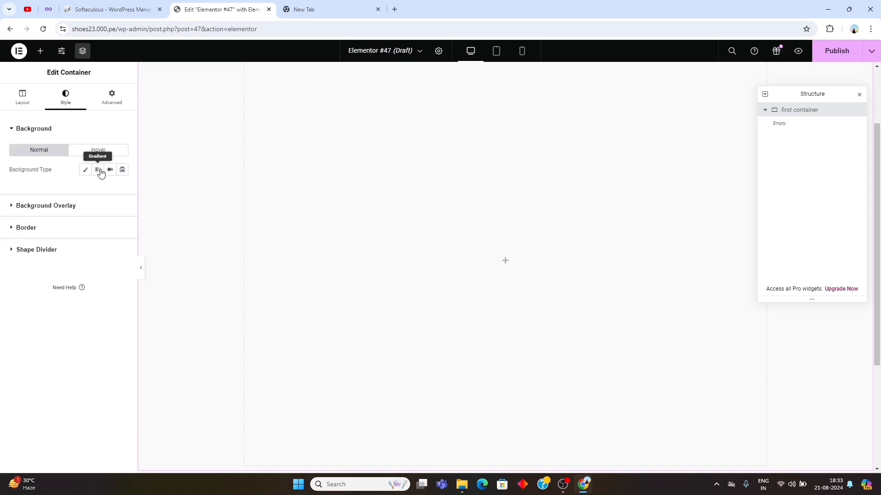
click(85, 169)
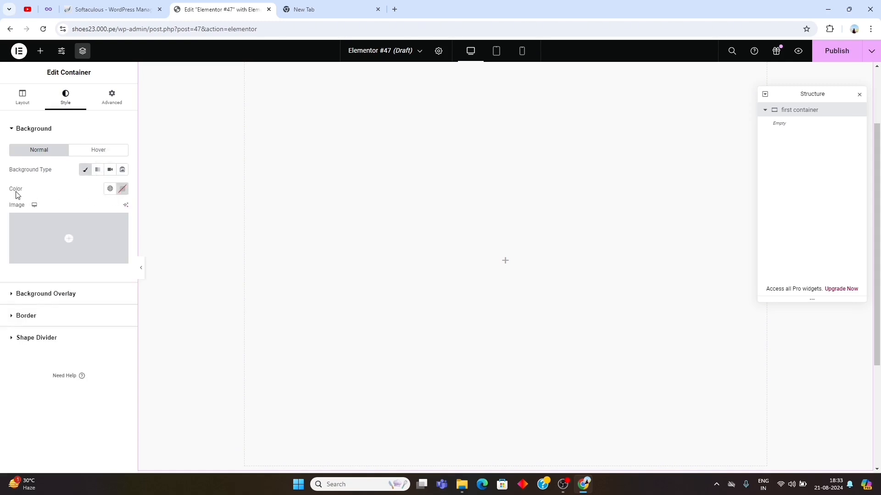
click(122, 190)
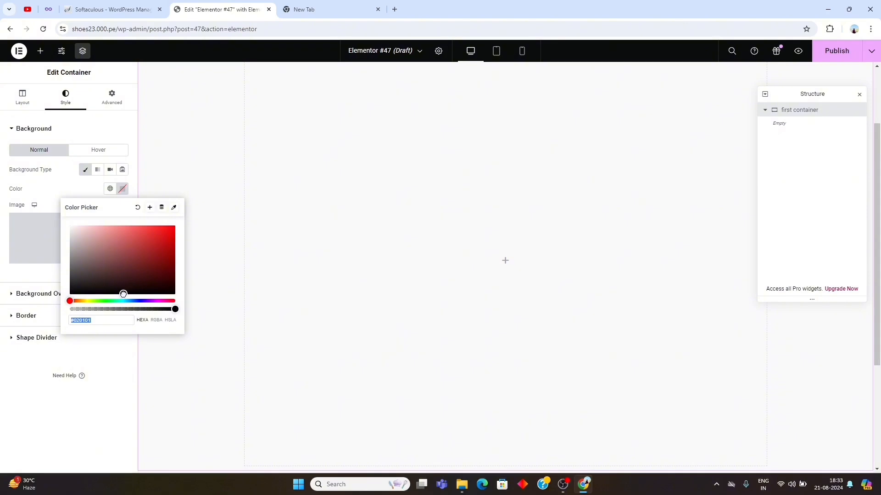
drag(123, 294, 66, 298)
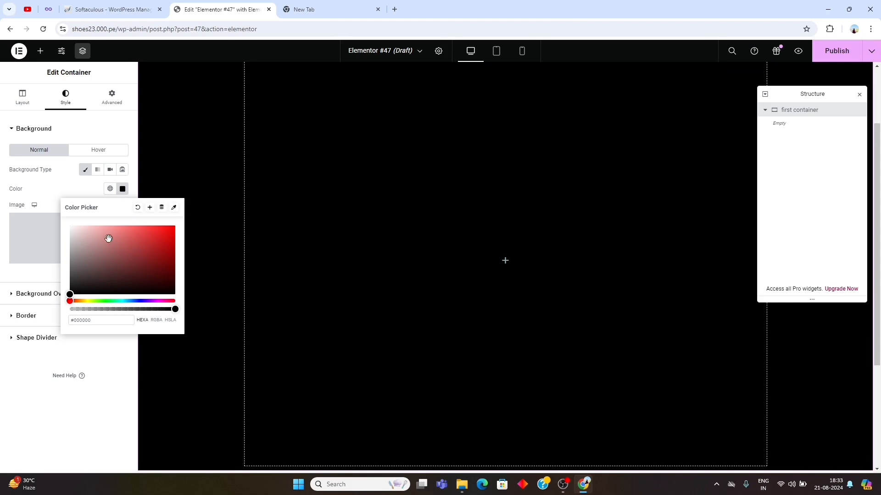
click(71, 393)
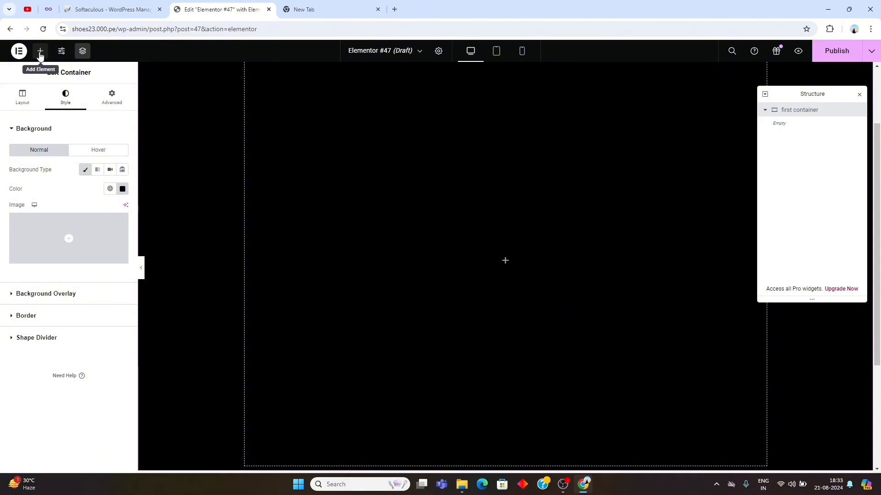
- Add a Heading widget inside the first container with the title "our team member" and HTML tag H2
click(40, 53)
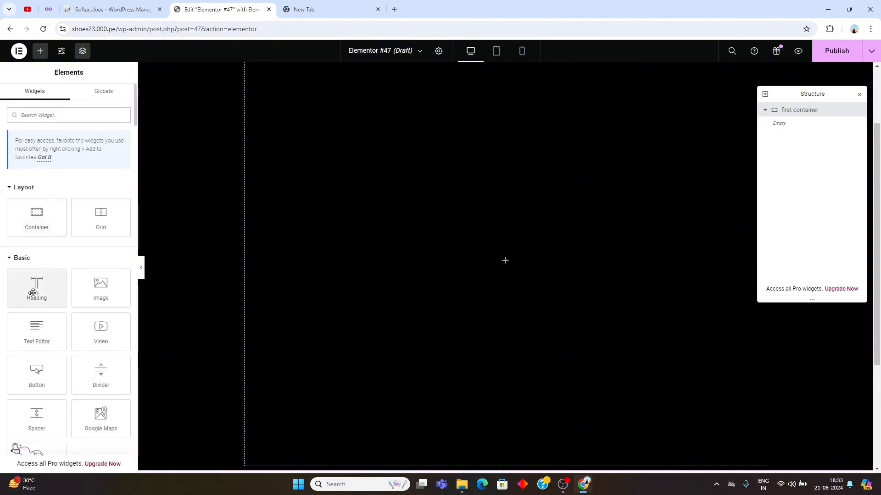
drag(33, 293, 475, 251)
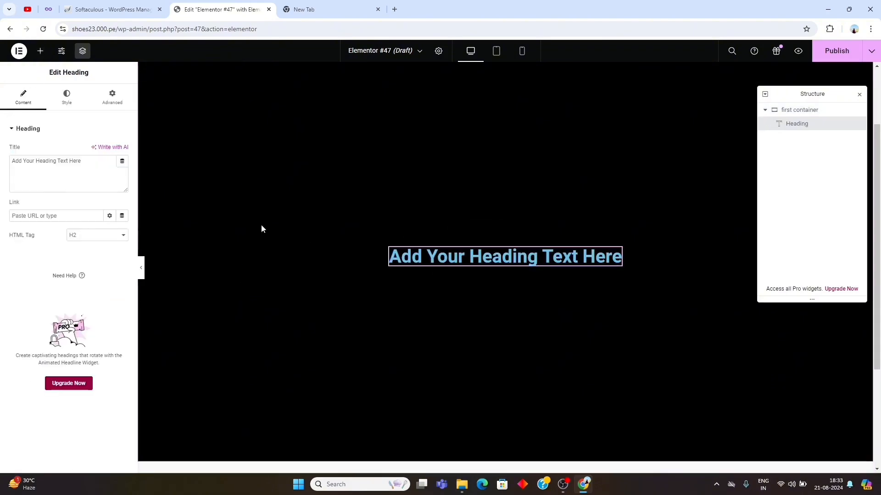
triple_click(82, 160)
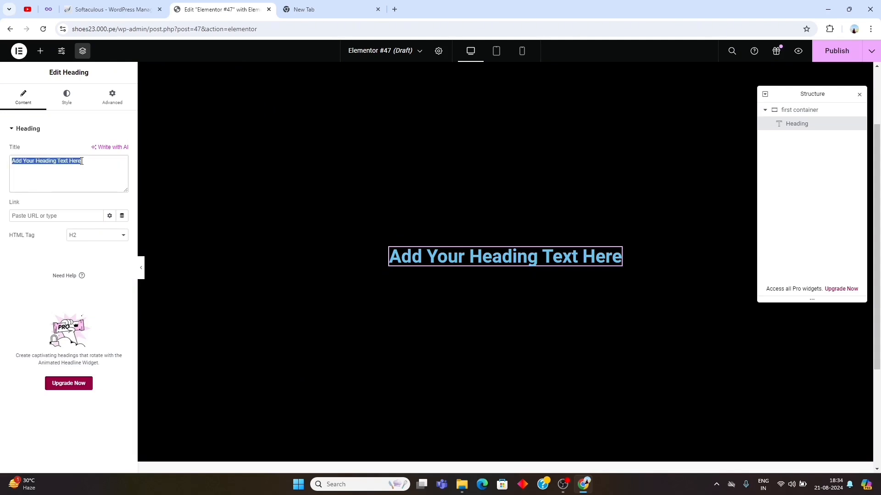
text(our t)
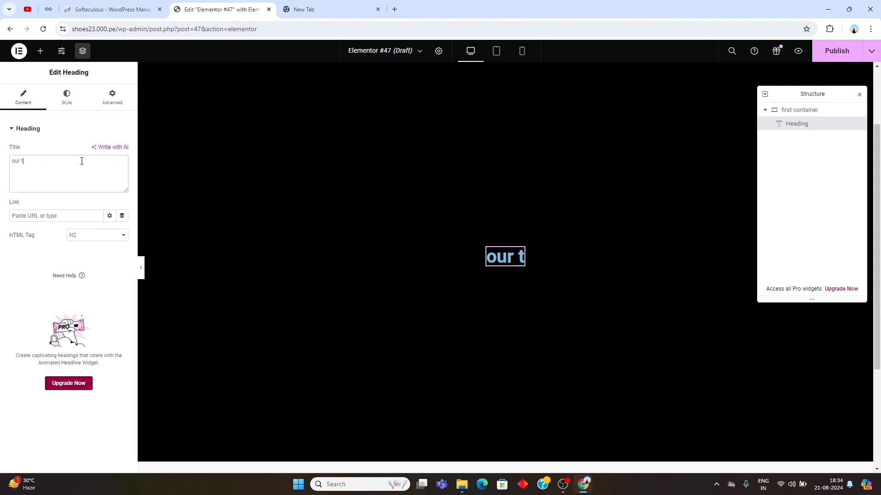
text(eam mem)
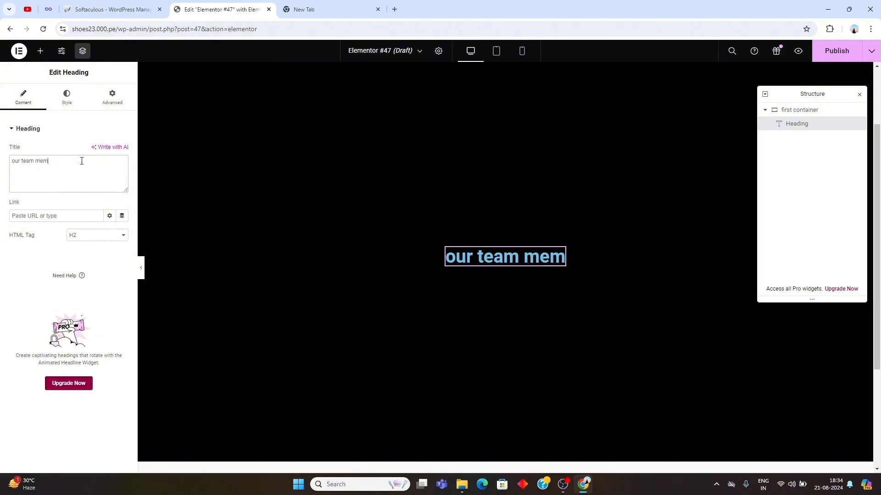
text(ber)
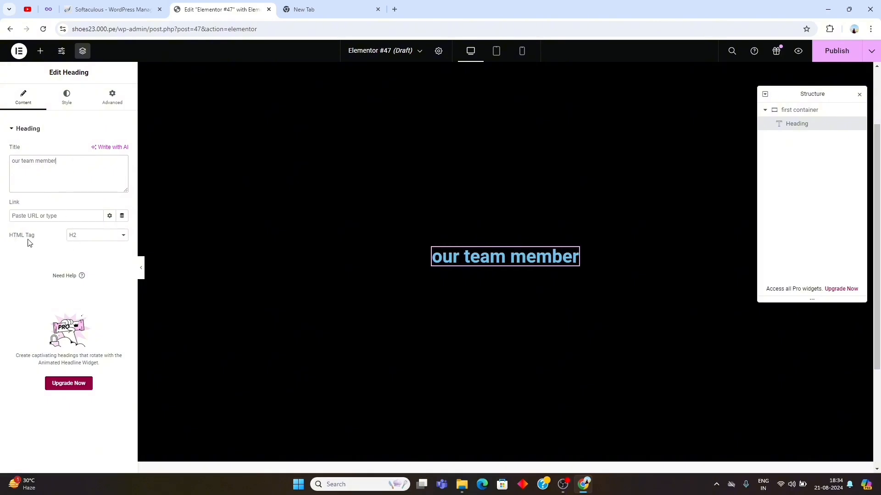
click(91, 239)
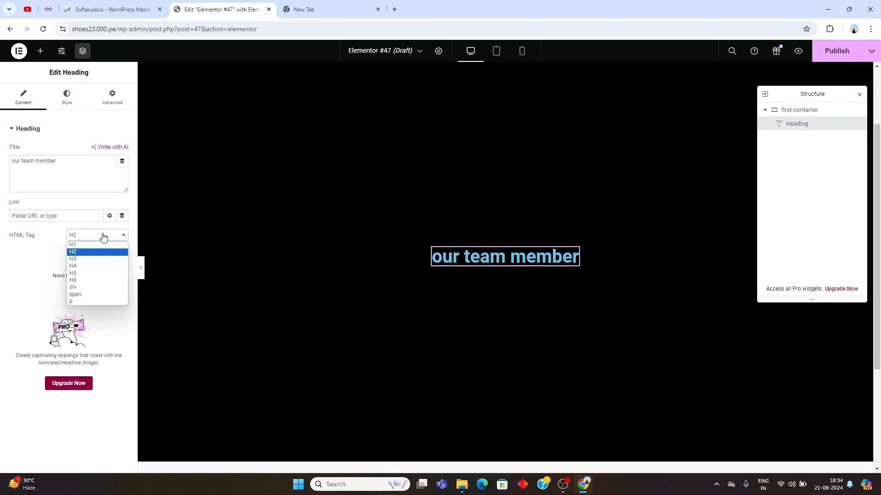
click(103, 236)
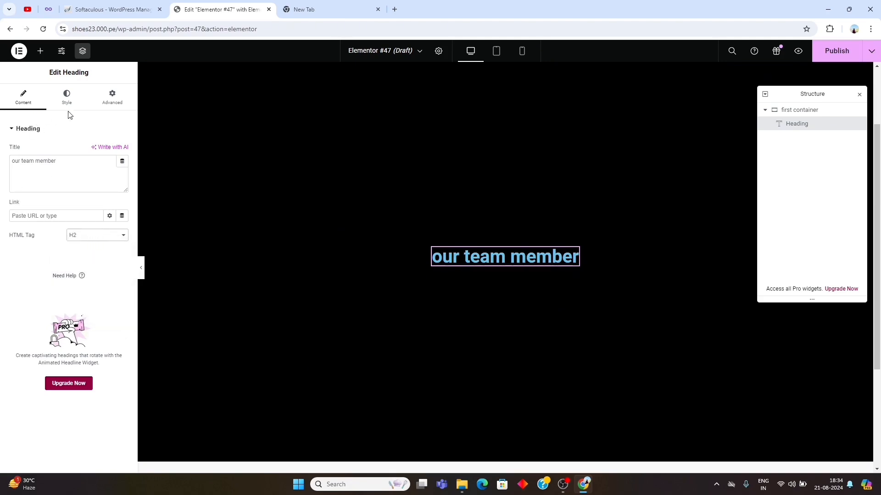
- Center-align the "our team member" heading and set its text color to white
click(68, 99)
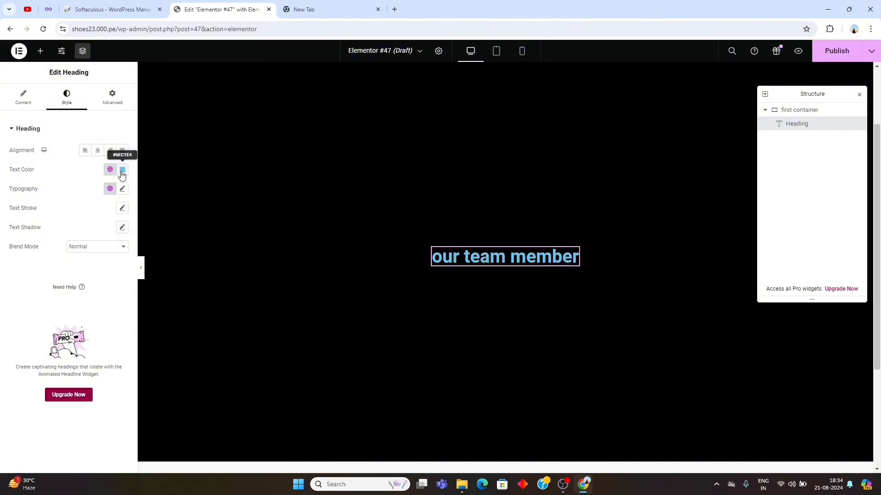
click(98, 152)
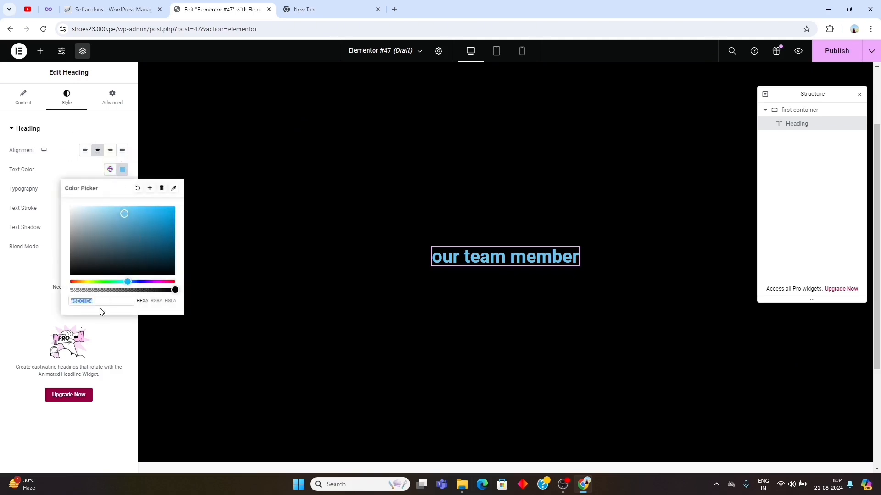
double_click(99, 302)
text(ffff)
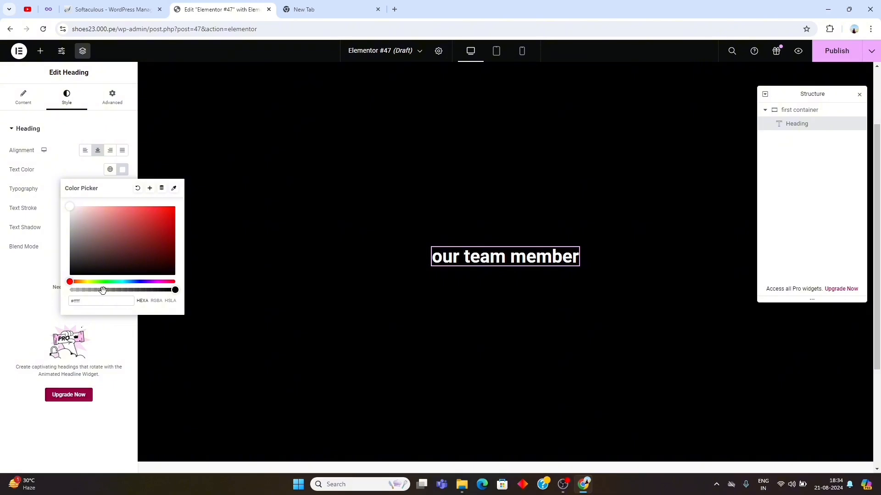
- Set the "our team member" heading's font family to Saira Condensed with a size of 40 px
click(54, 428)
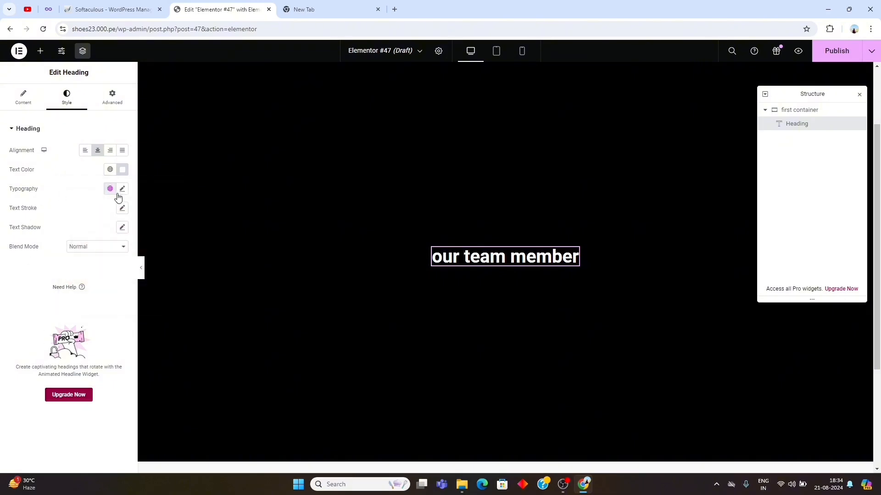
click(122, 189)
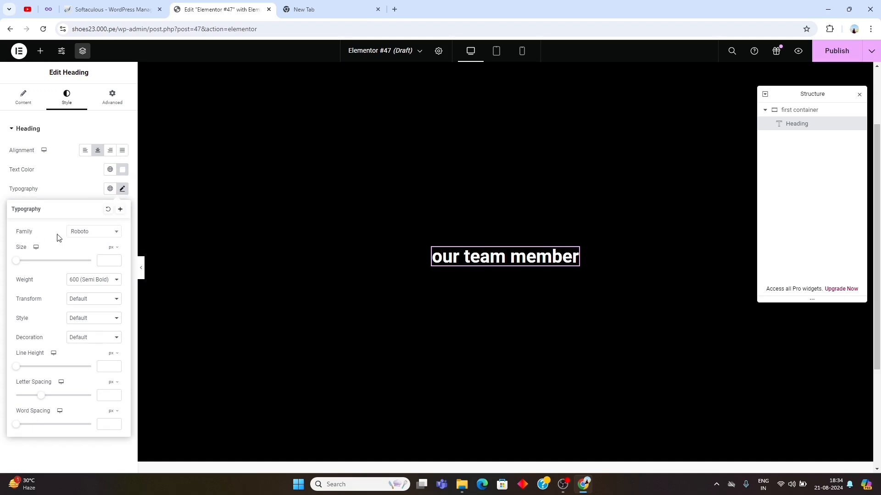
click(97, 232)
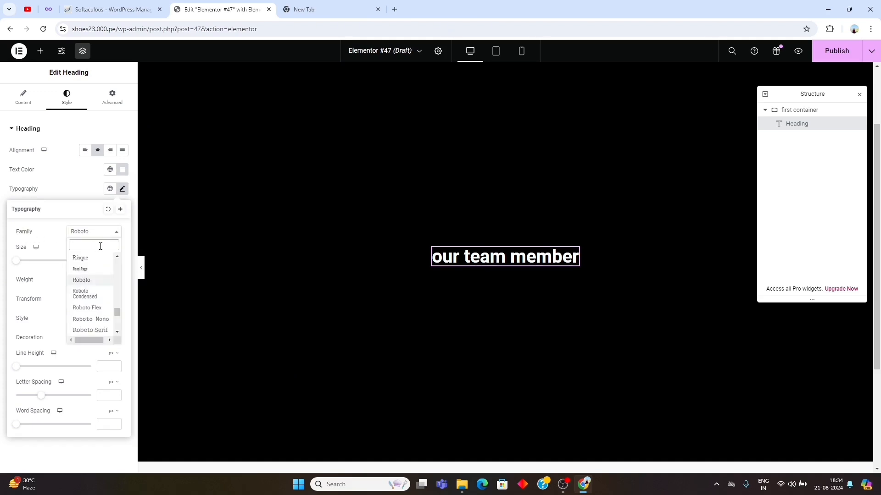
text(saira)
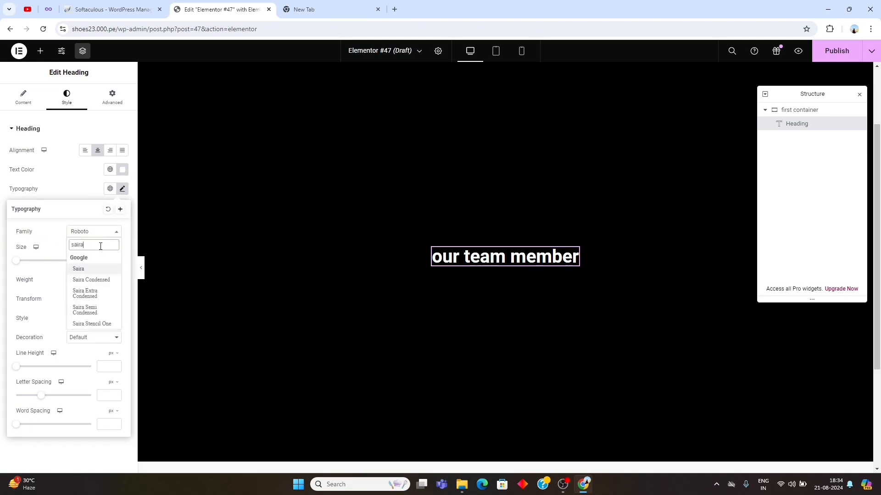
text( co)
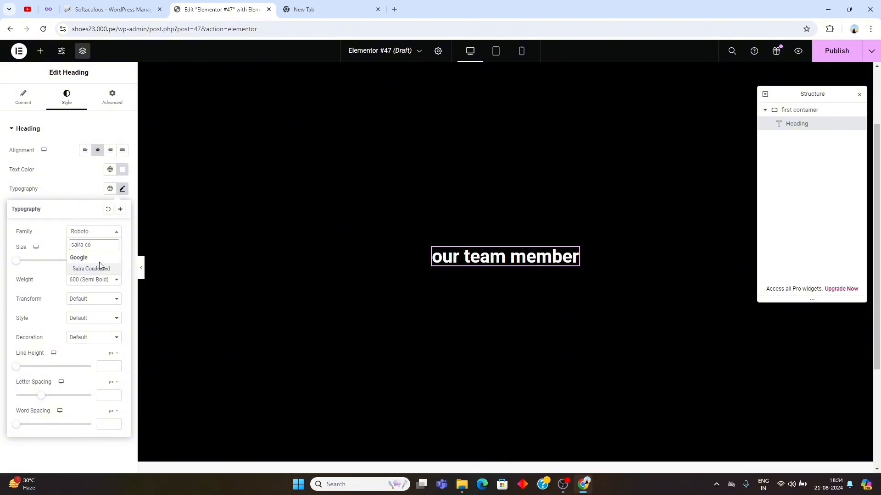
click(100, 269)
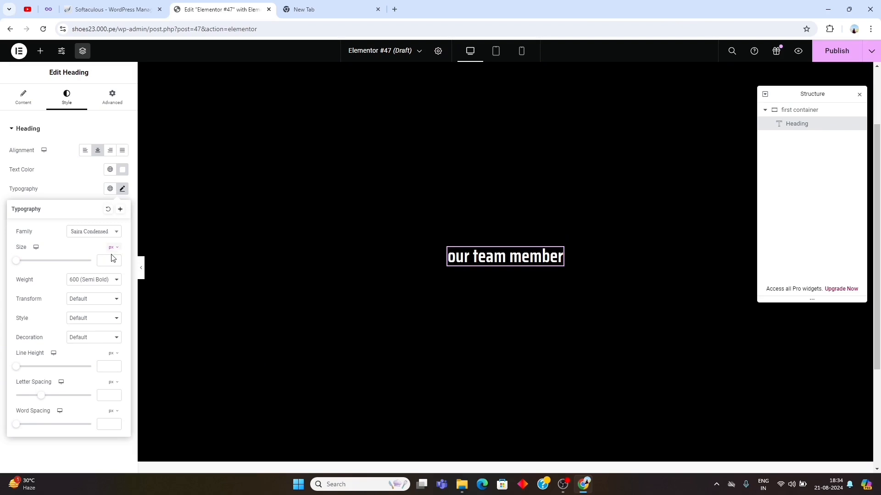
click(105, 261)
text(4)
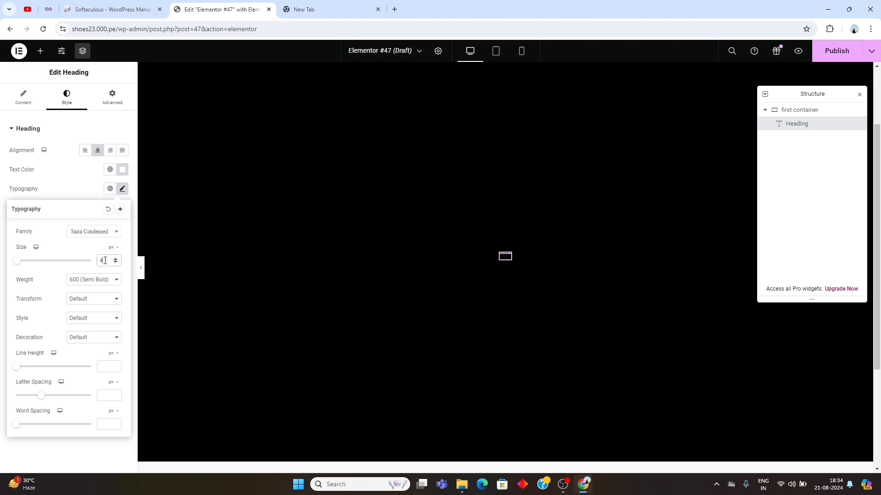
text(0)
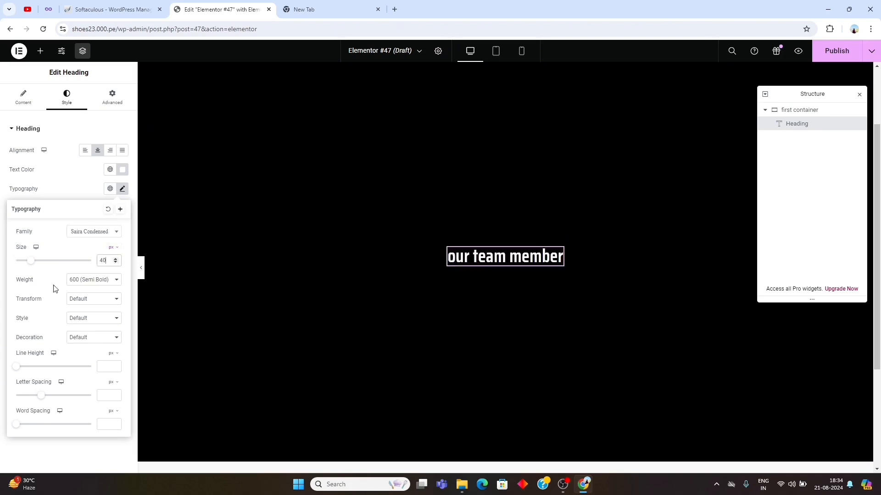
- Set the heading's font weight to 700 (Bold) and its text transform to Uppercase
click(100, 284)
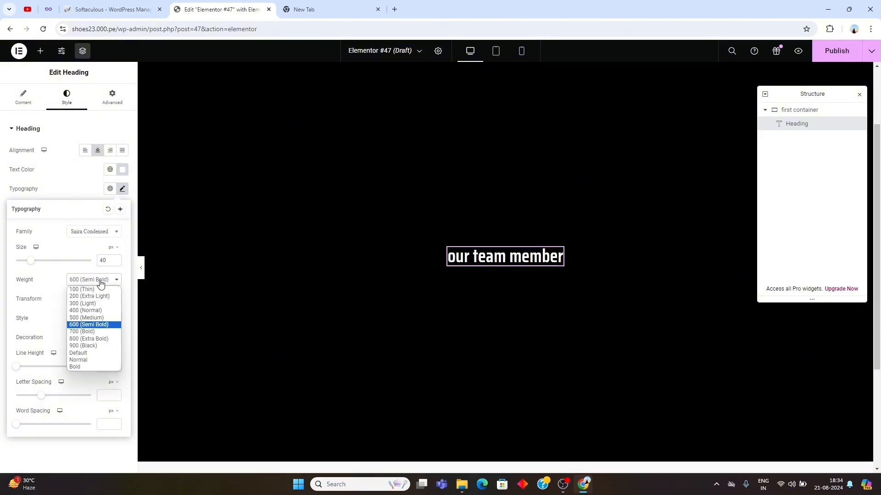
click(97, 332)
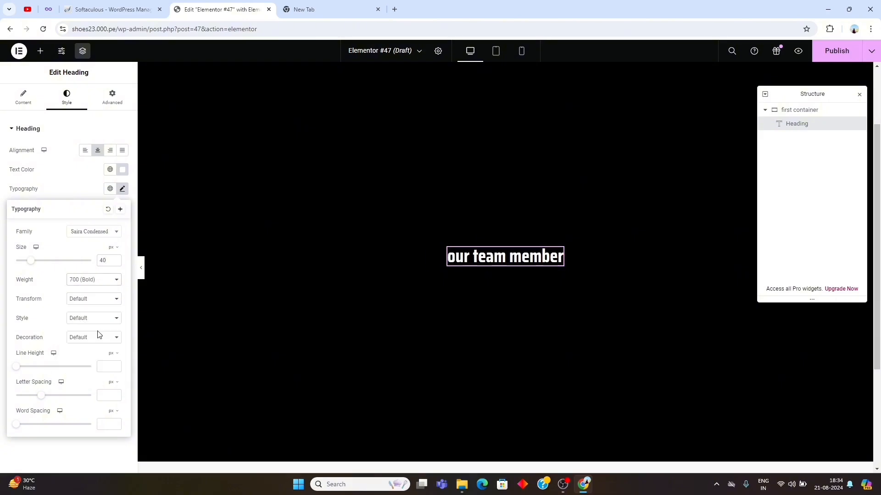
click(90, 303)
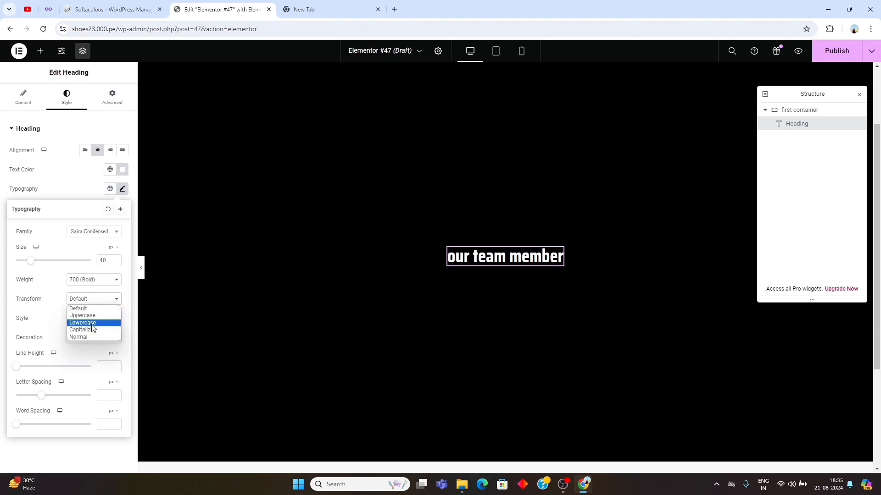
click(91, 316)
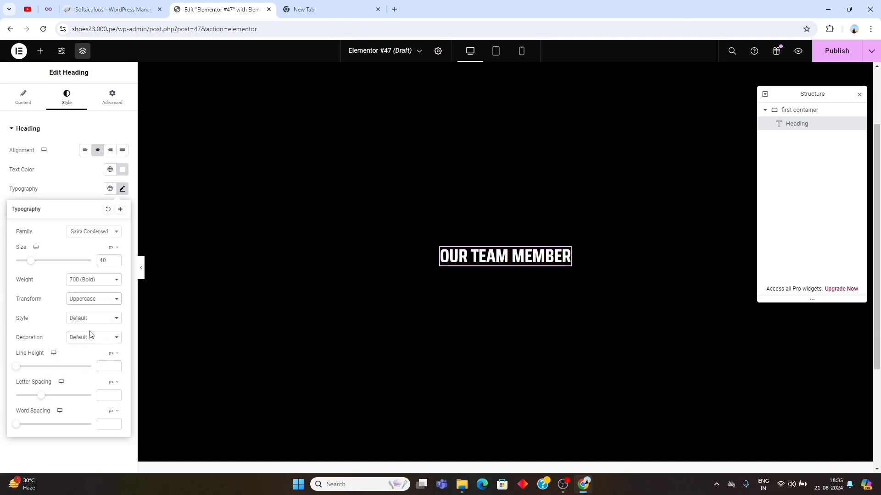
- Unlink the heading's margin values and set only its bottom margin to 10 px
click(117, 104)
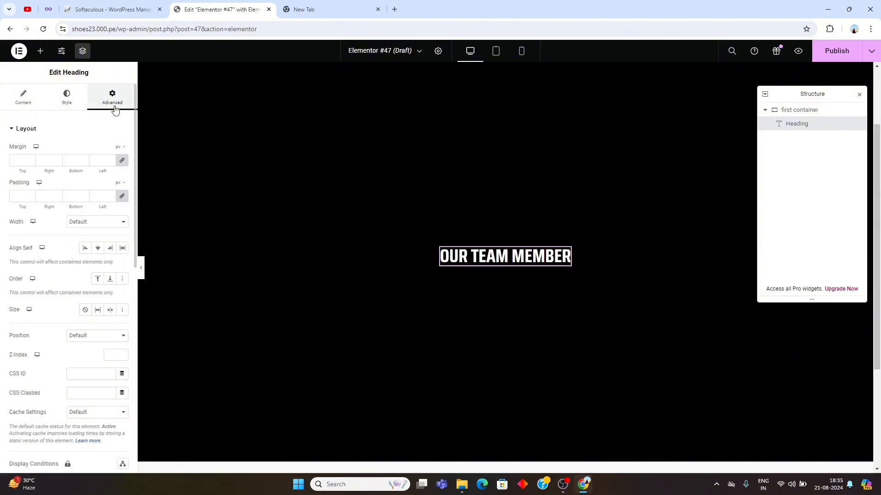
click(122, 166)
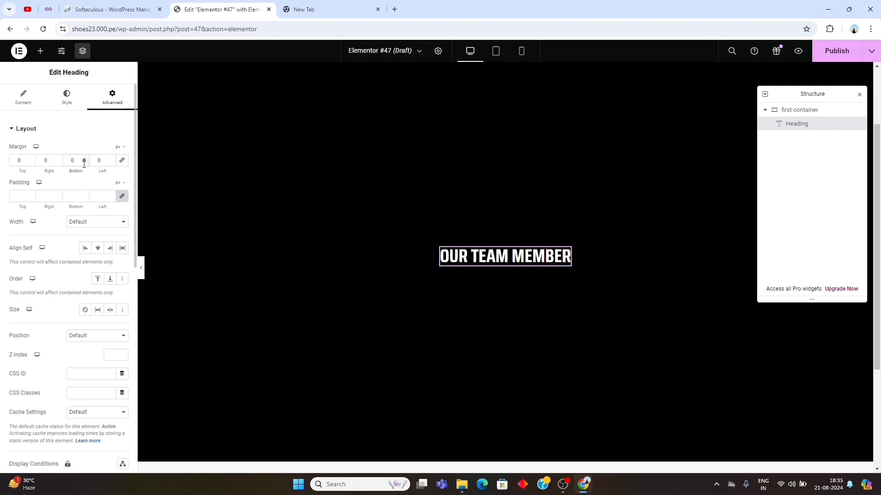
text(1)
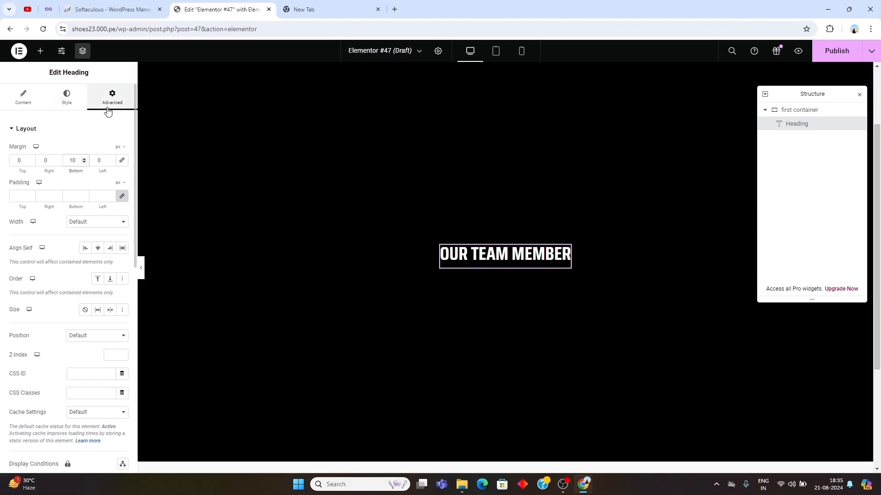
- Add a container below the heading inside the first container and rename it "second container"
click(41, 51)
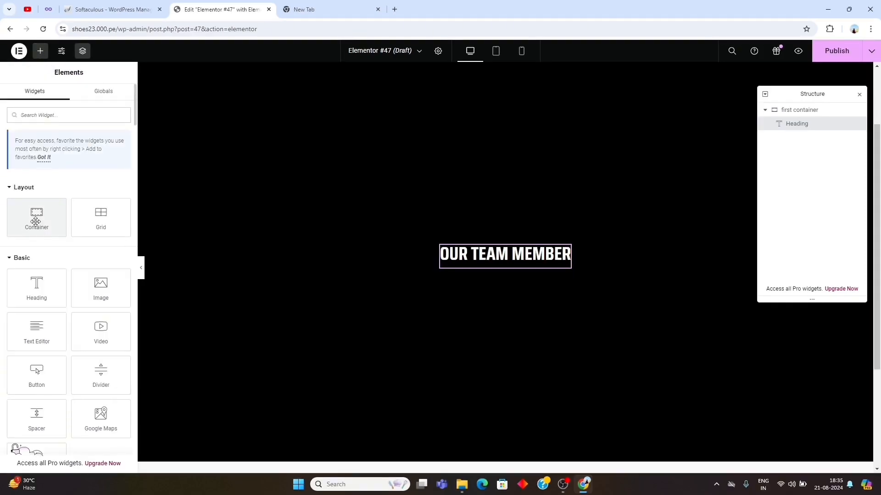
drag(36, 221, 494, 264)
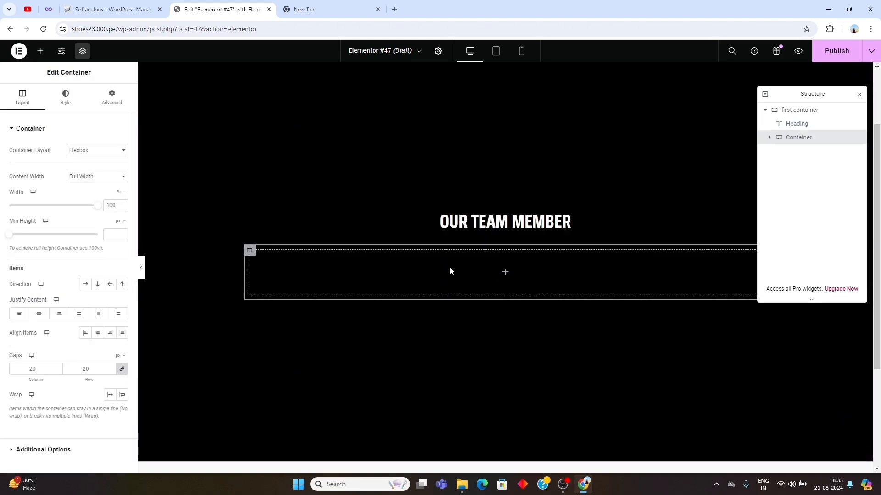
double_click(800, 139)
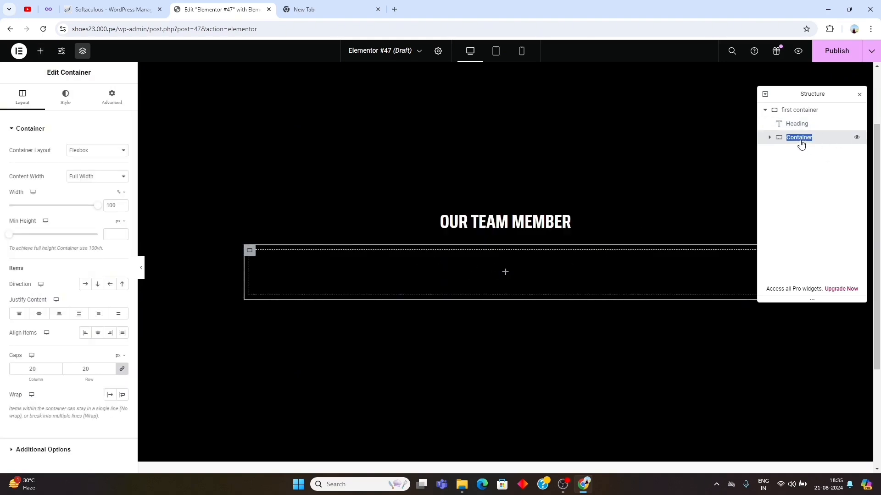
text(second container)
key(Return)
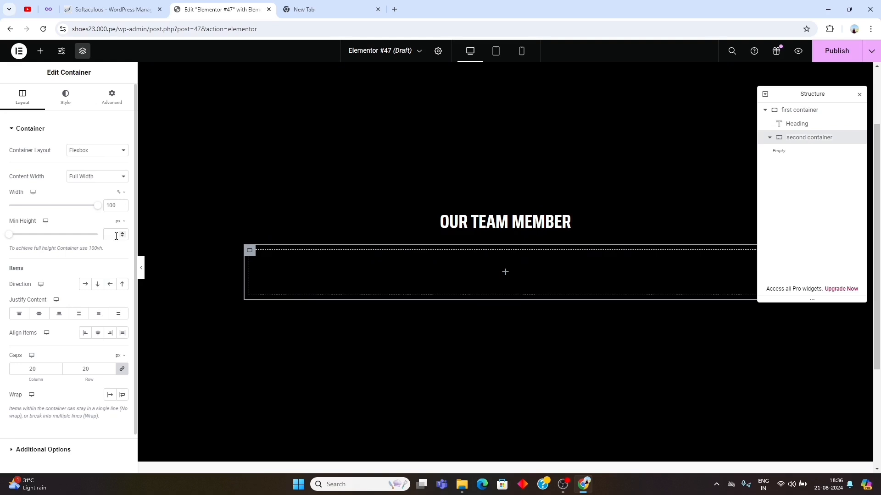
- Set the second container's item direction to Row - horizontal
click(87, 286)
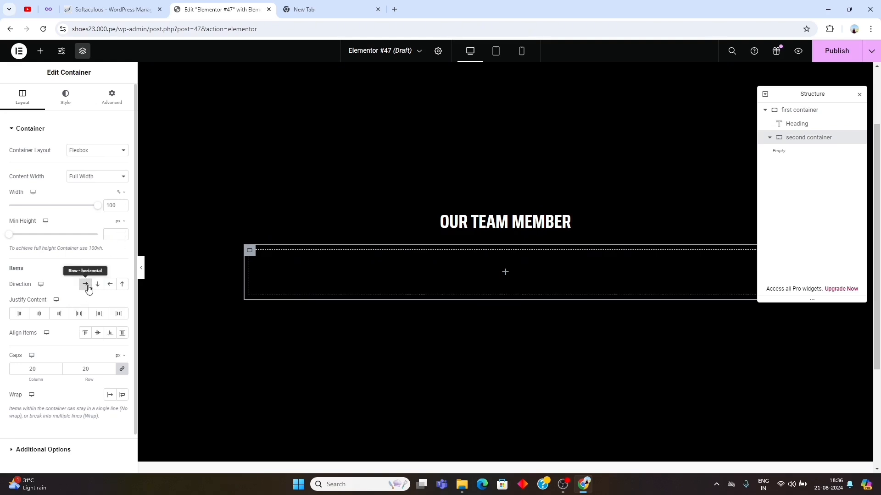
scroll(82, 328, down, 1)
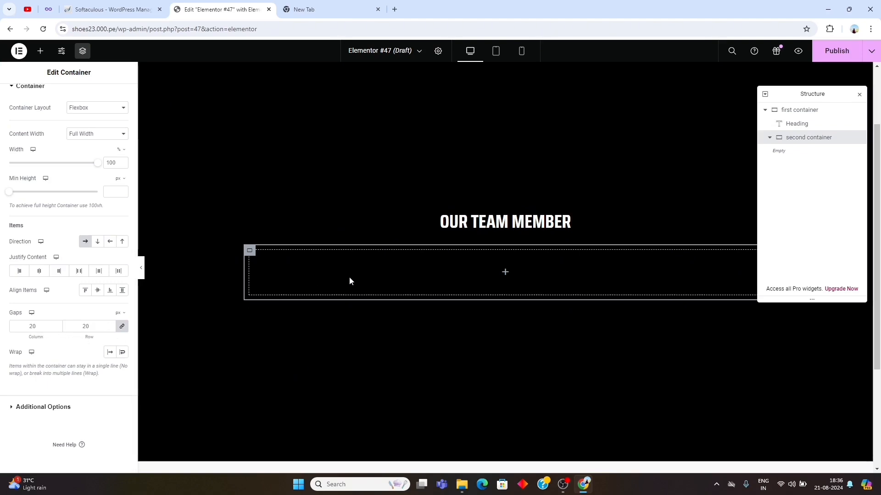
- Add a container inside the second container and rename it "card one"
click(40, 54)
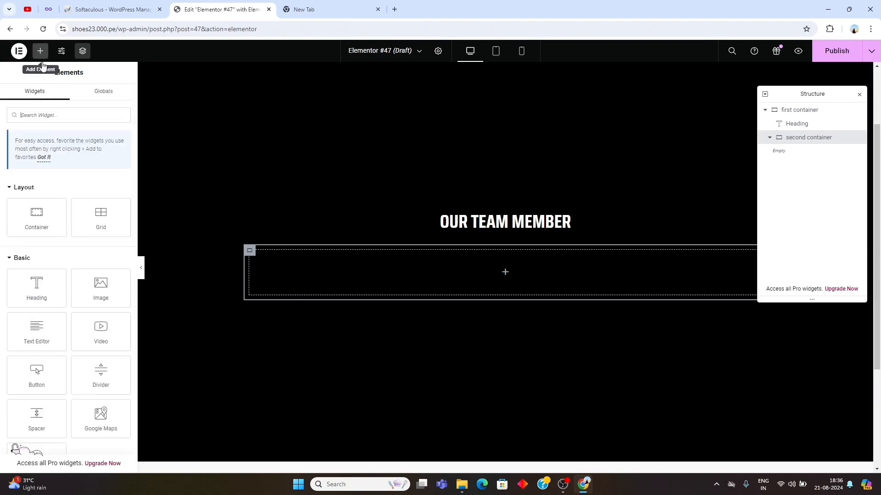
drag(36, 214, 481, 266)
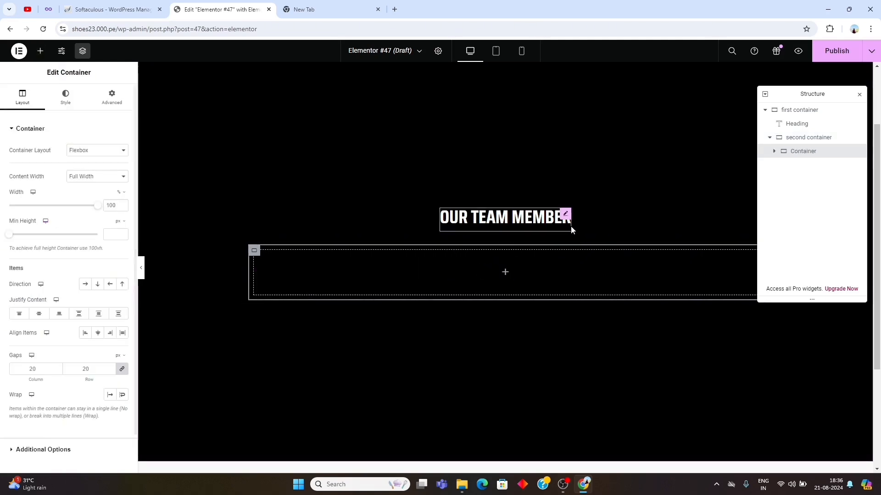
double_click(809, 153)
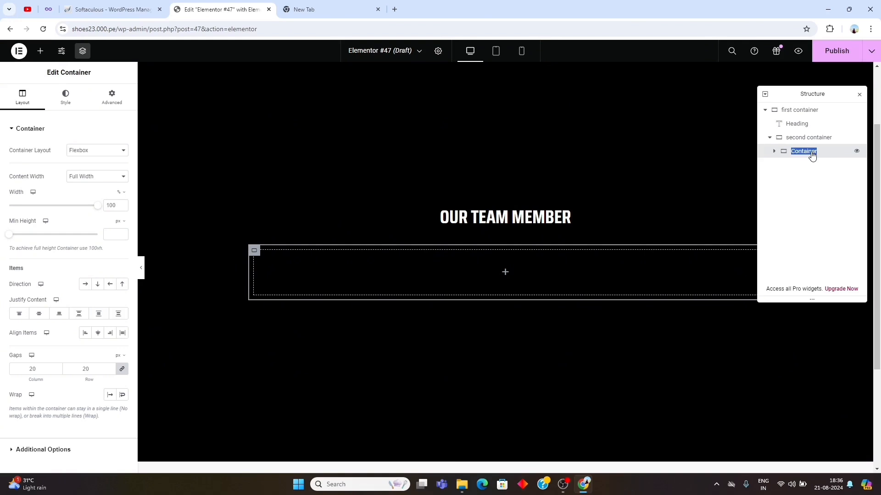
text(card one)
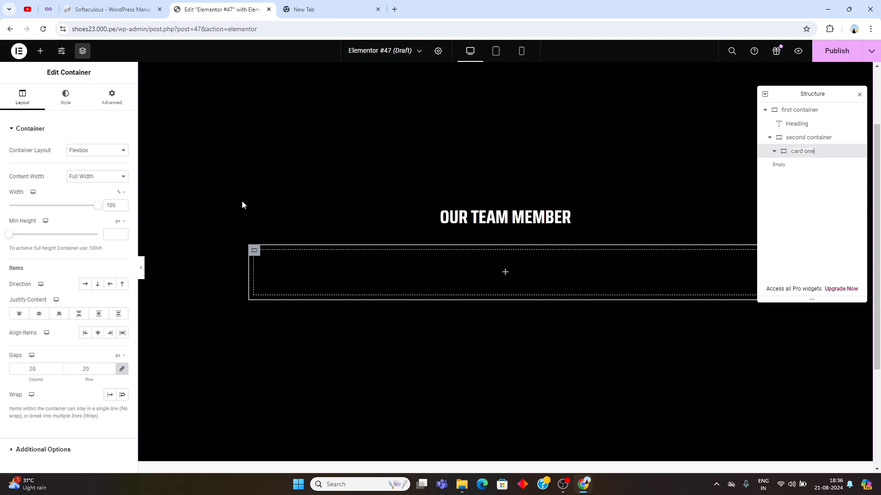
- Keep card one's content width at Full Width and unlink its column and row gaps
click(90, 177)
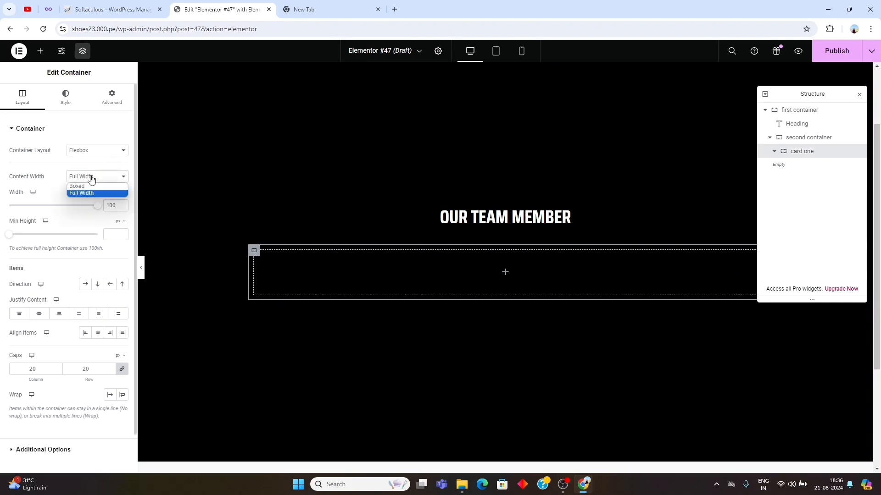
click(91, 179)
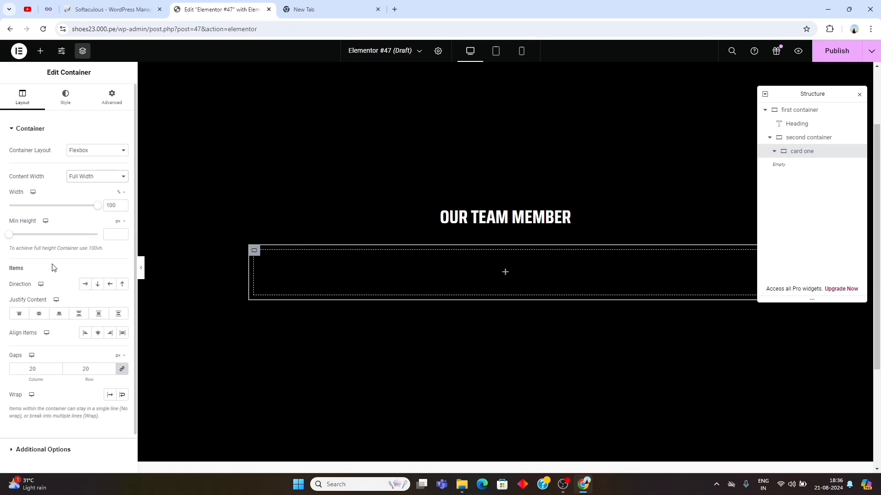
click(122, 369)
- Give the card one container a classic background in solid black, #000
click(65, 100)
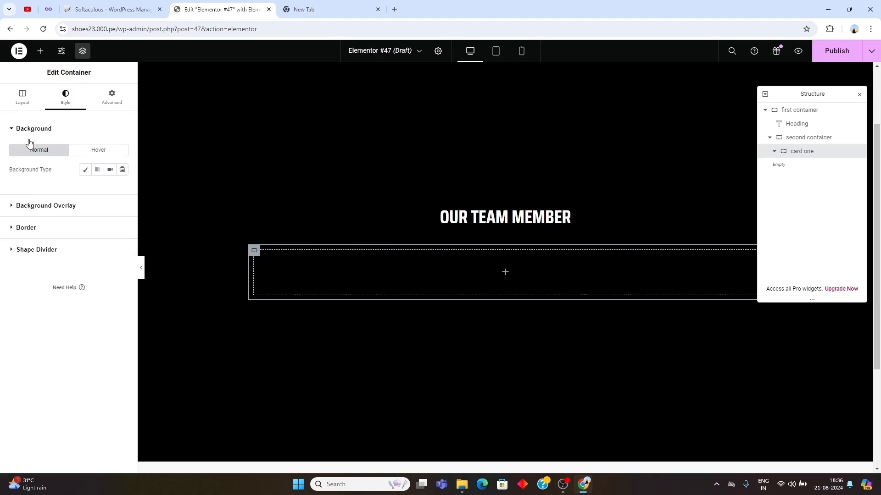
click(85, 170)
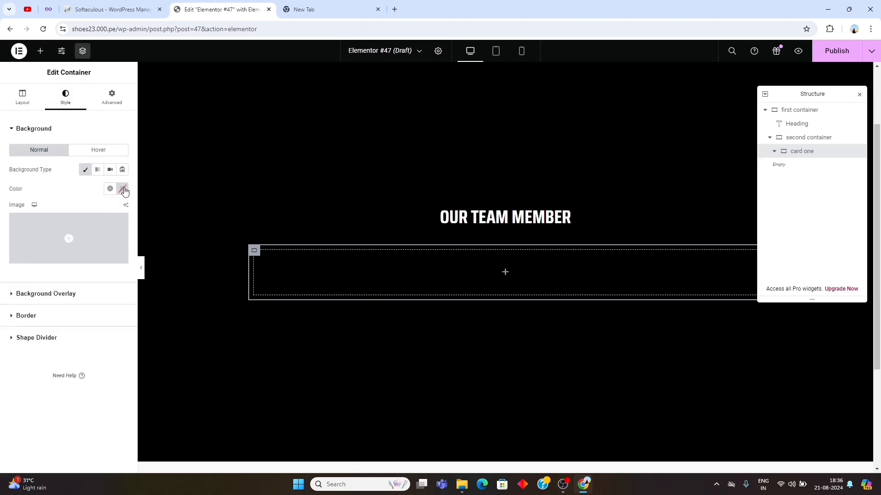
click(123, 189)
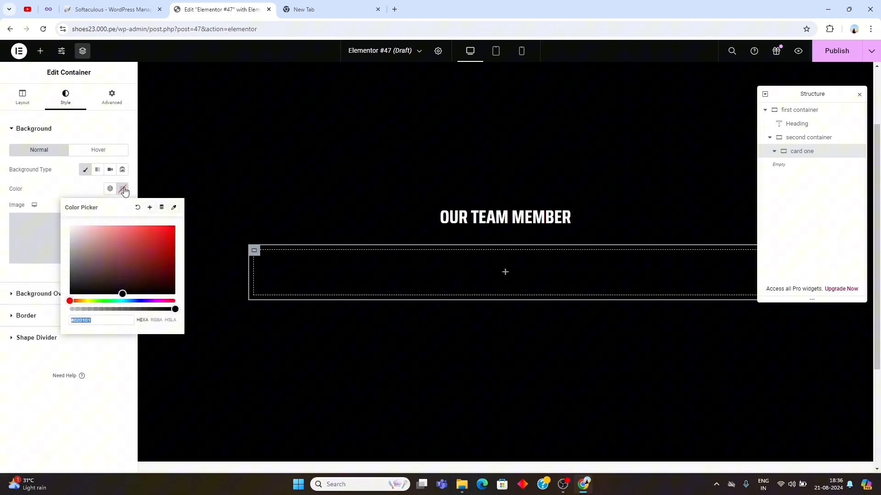
click(102, 321)
text(000)
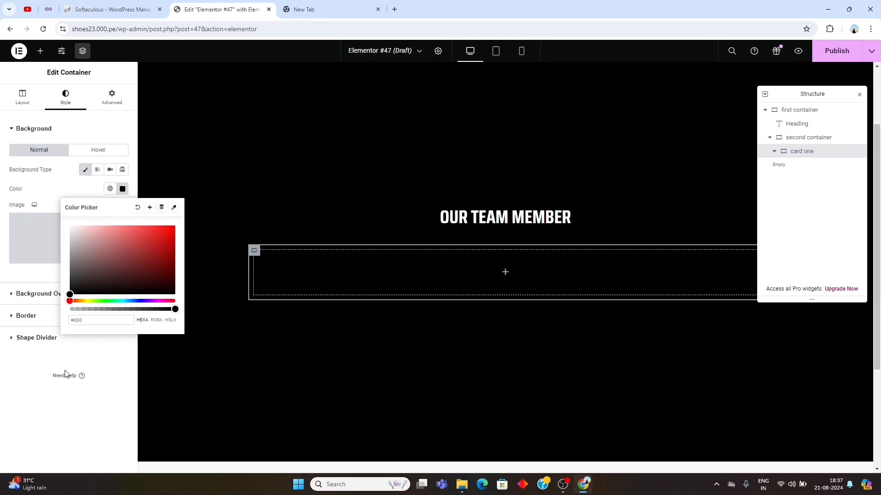
click(49, 391)
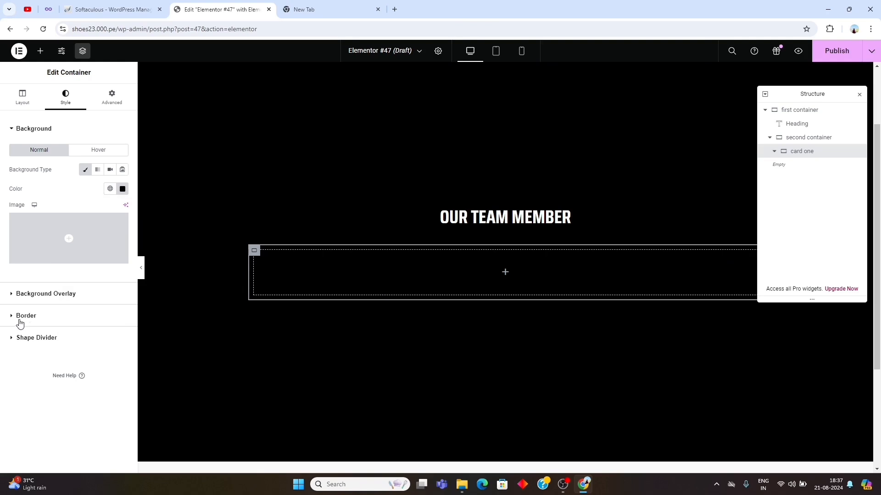
- Give the card one container a solid border with a width of 4 px on all sides
click(27, 318)
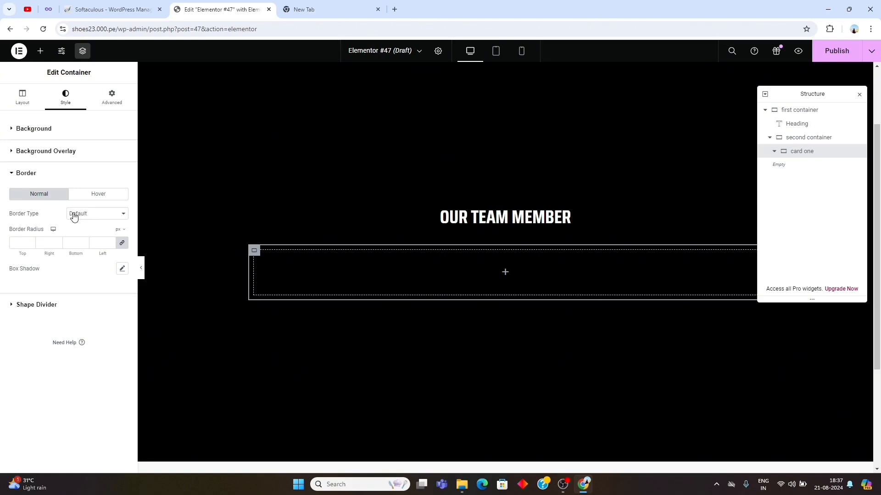
click(90, 216)
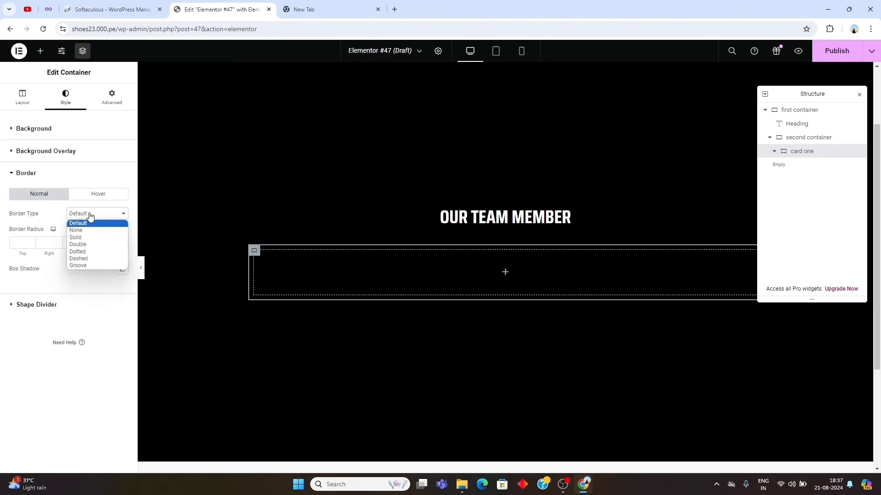
click(79, 238)
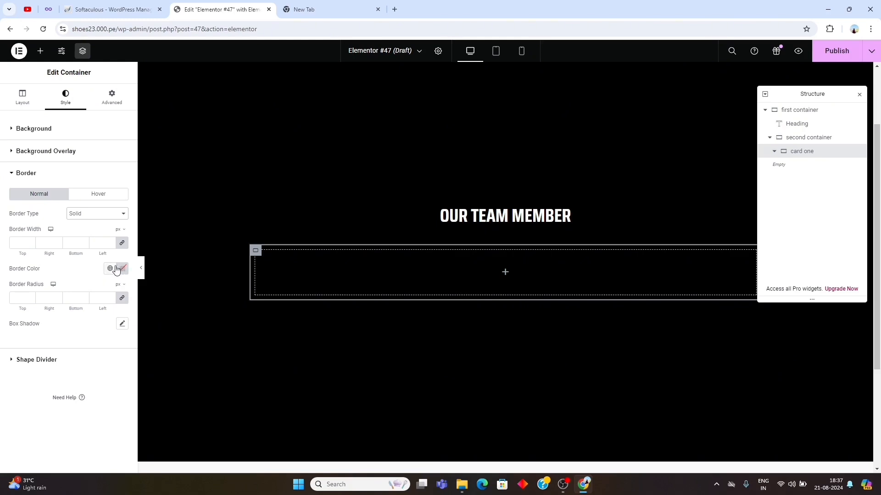
click(27, 243)
text(4)
- Set the card one container's border color to #d2c1af
click(123, 271)
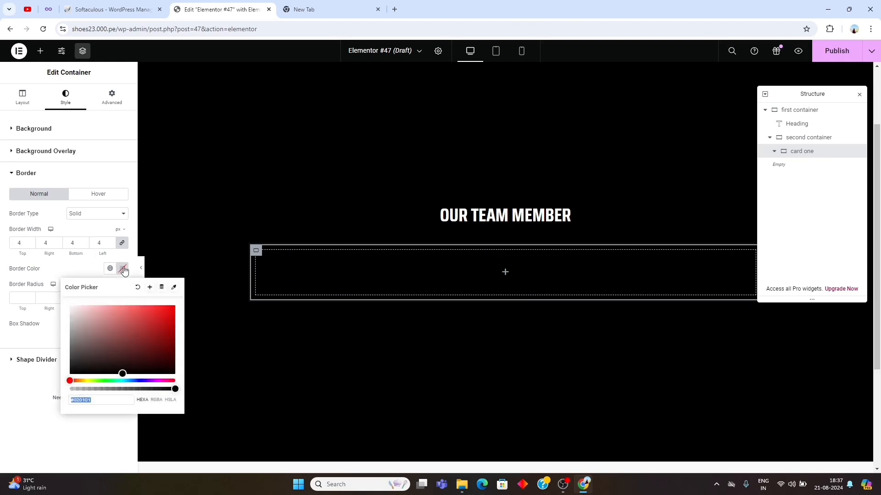
double_click(106, 400)
text(d2c1af)
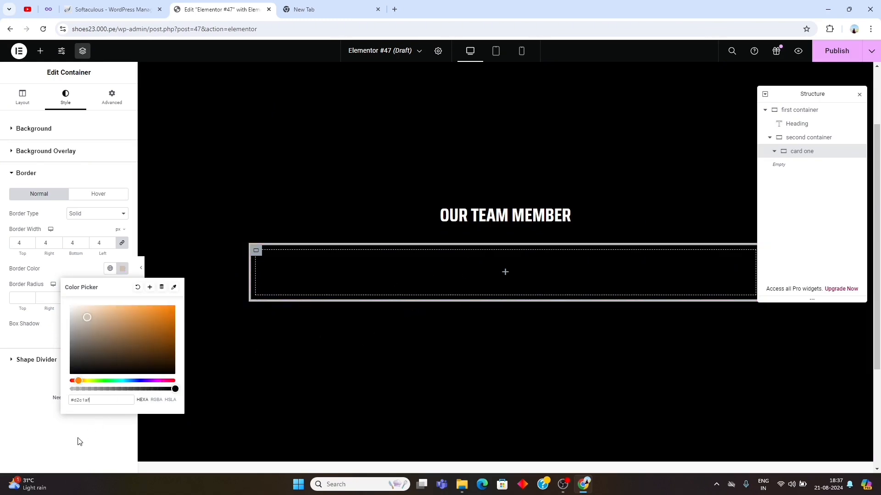
- Unlink the card one container's padding values and set its padding to 0 px on every side
click(59, 453)
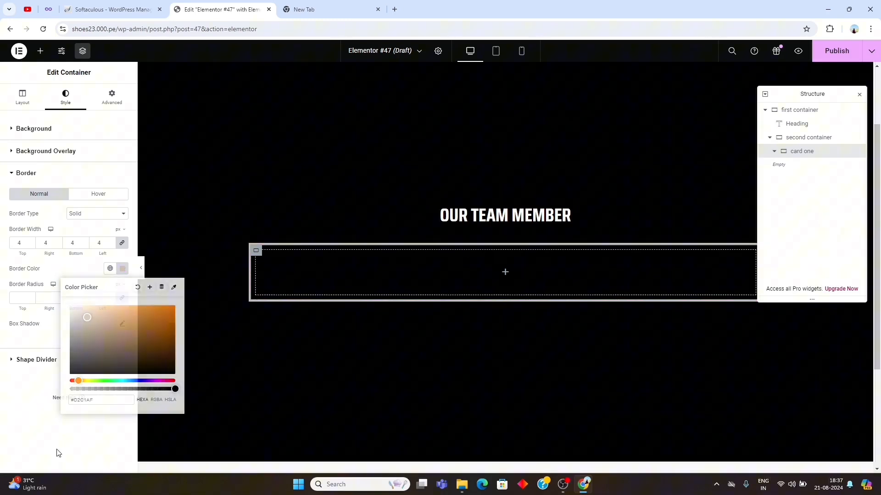
click(113, 105)
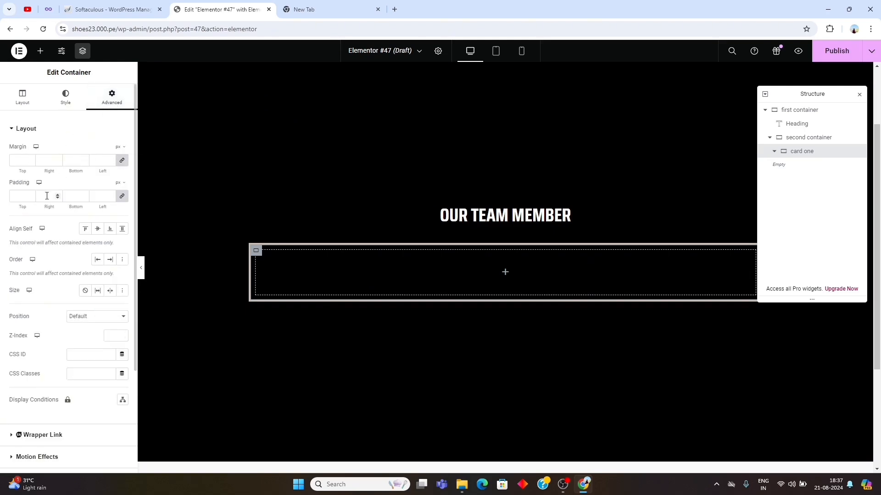
click(123, 201)
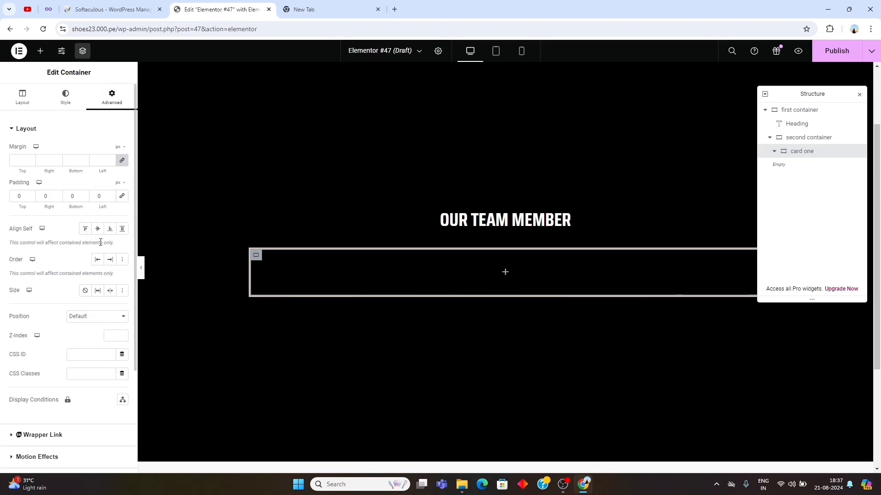
- Assign the CSS class my-effect to the card one container
scroll(92, 253, down, 3)
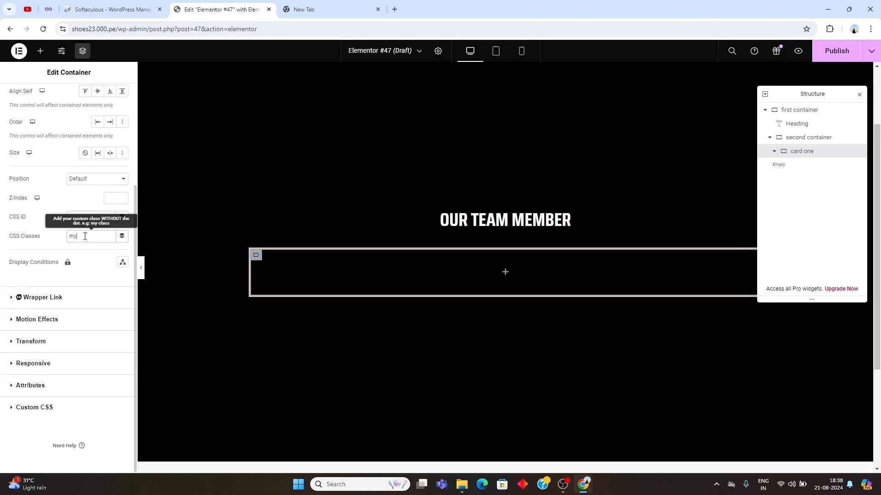
text(-effect)
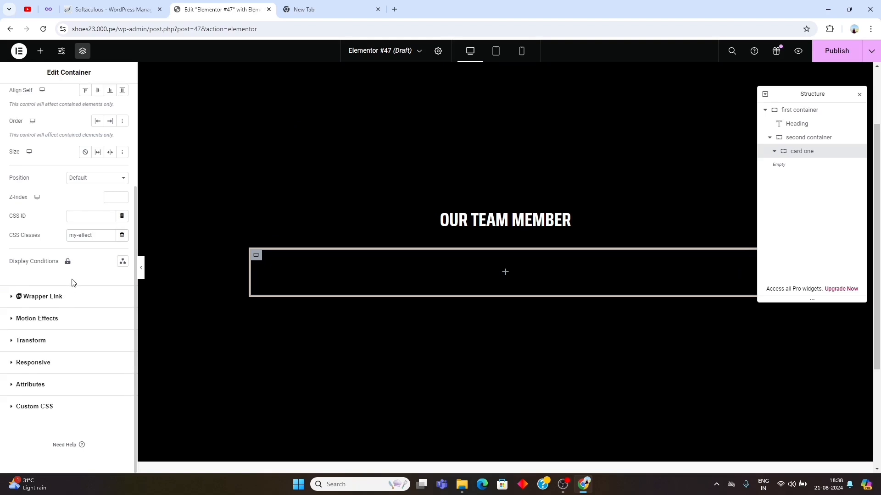
scroll(72, 282, up, 3)
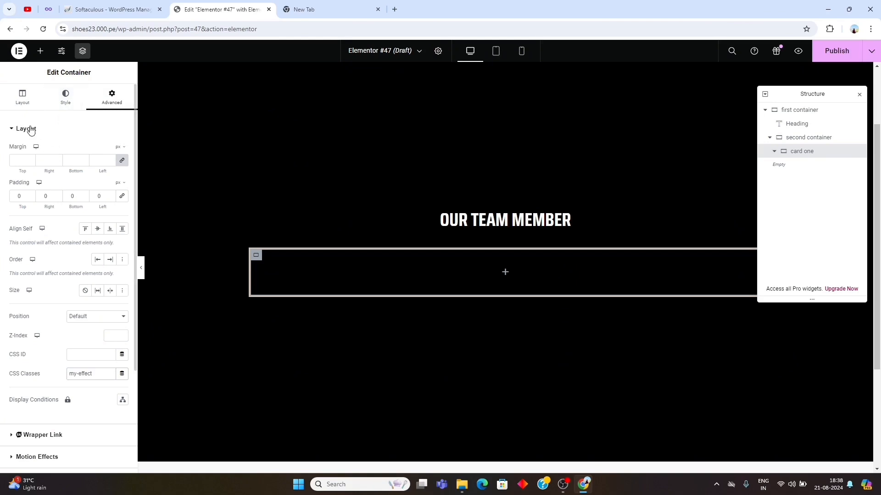
- Add an Image widget inside card one and fill it with the first portrait photo in the media library
click(41, 51)
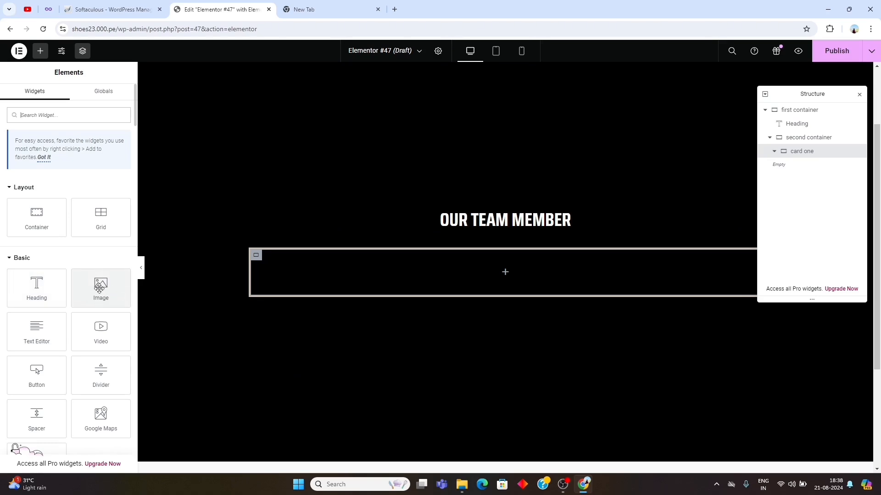
drag(99, 288, 412, 271)
mouse_move(60, 206)
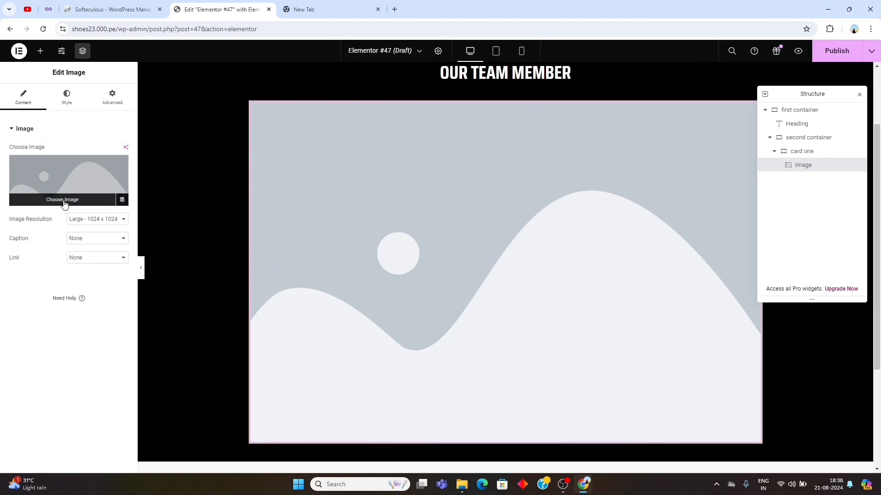
click(64, 202)
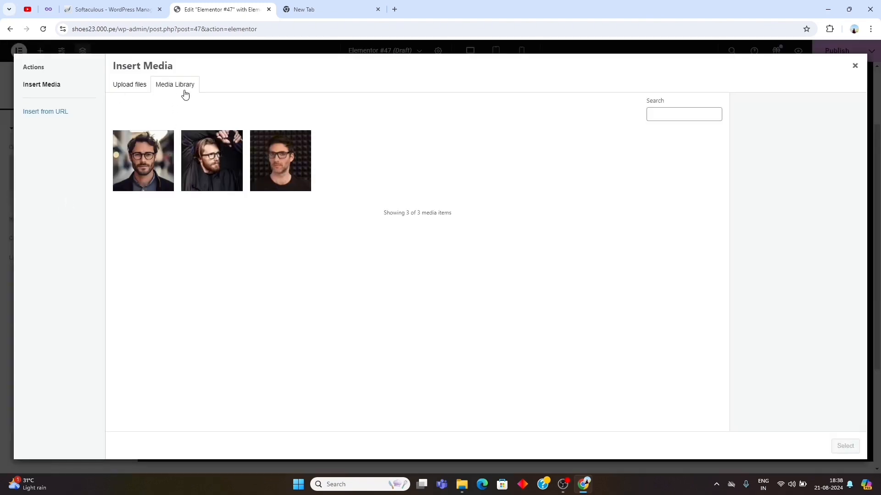
click(142, 168)
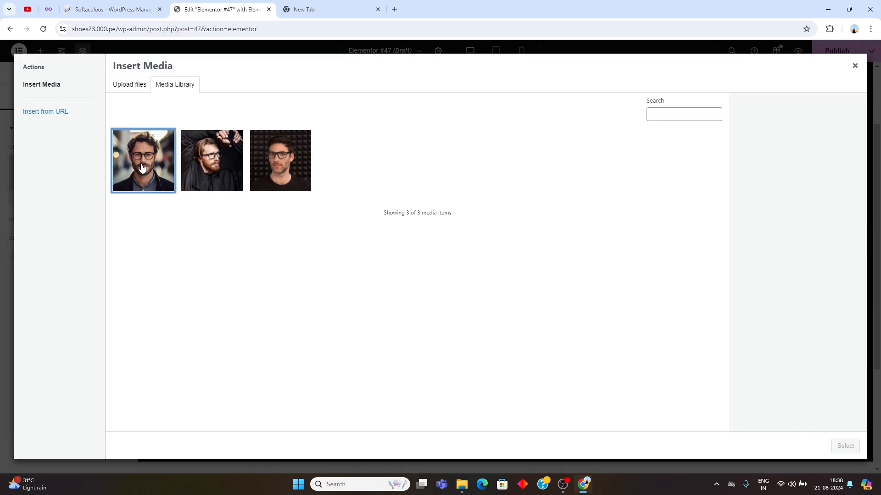
click(838, 447)
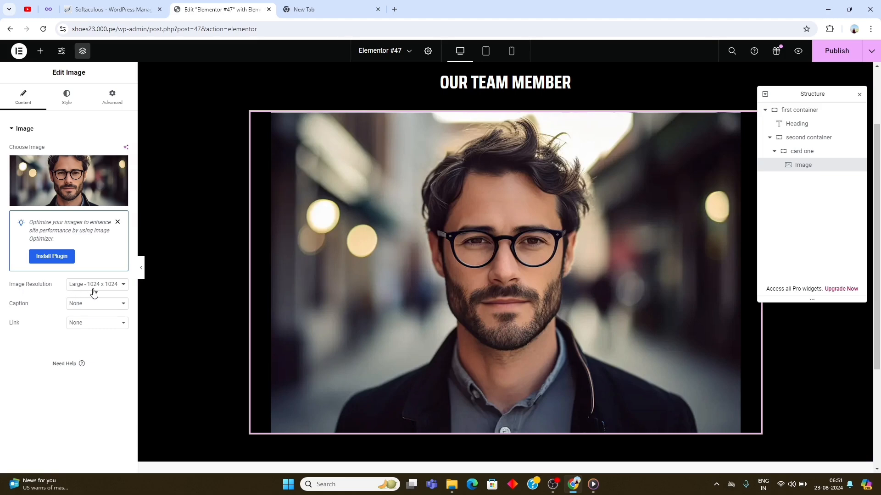
- Set the card image's width to 100% and its height to 355 px
click(66, 101)
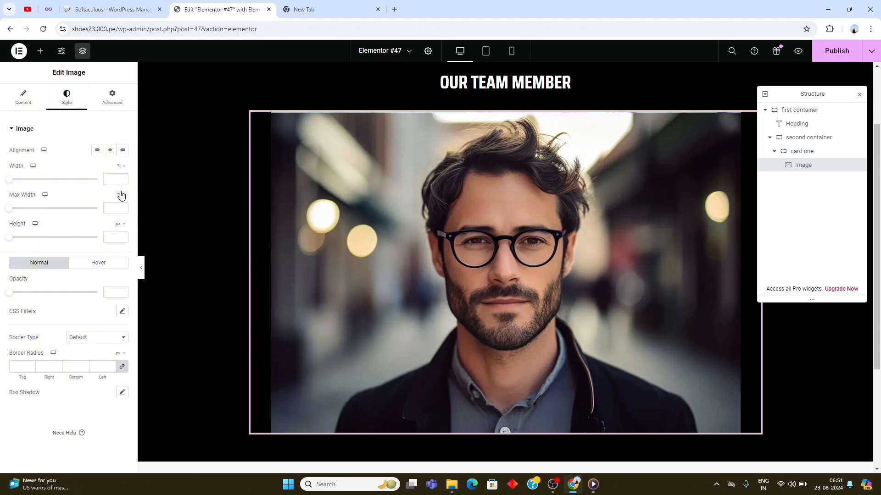
click(112, 178)
text(100)
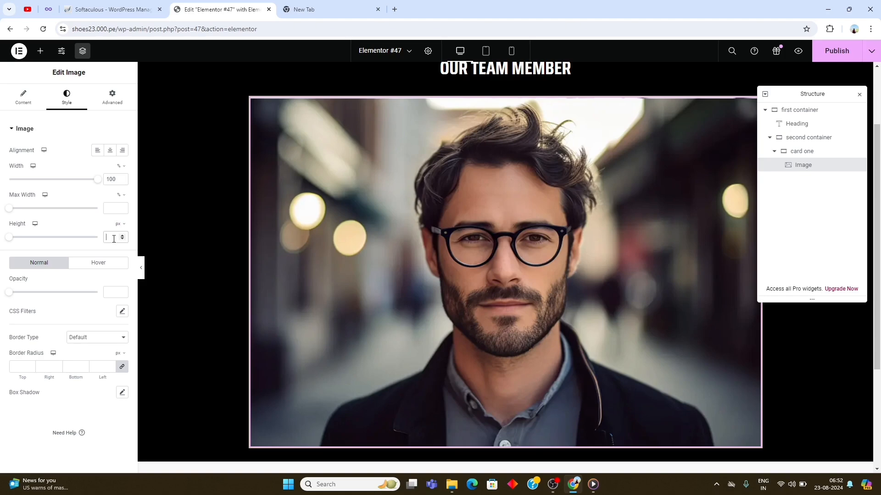
text(350)
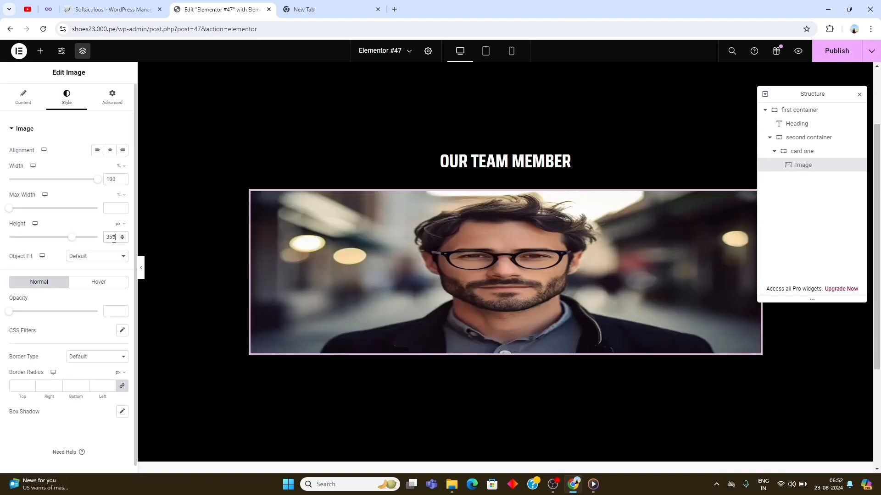
- Set the card image's object fit to Cover and keep its object position at Center Center
click(89, 258)
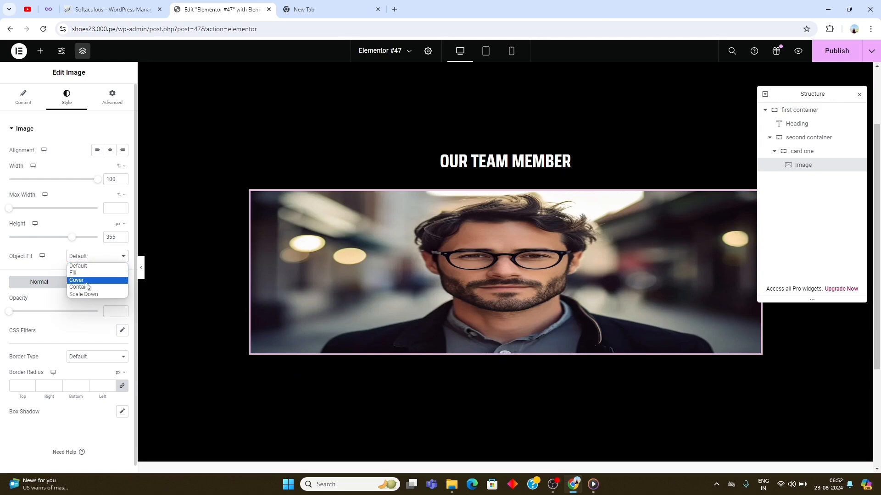
click(88, 281)
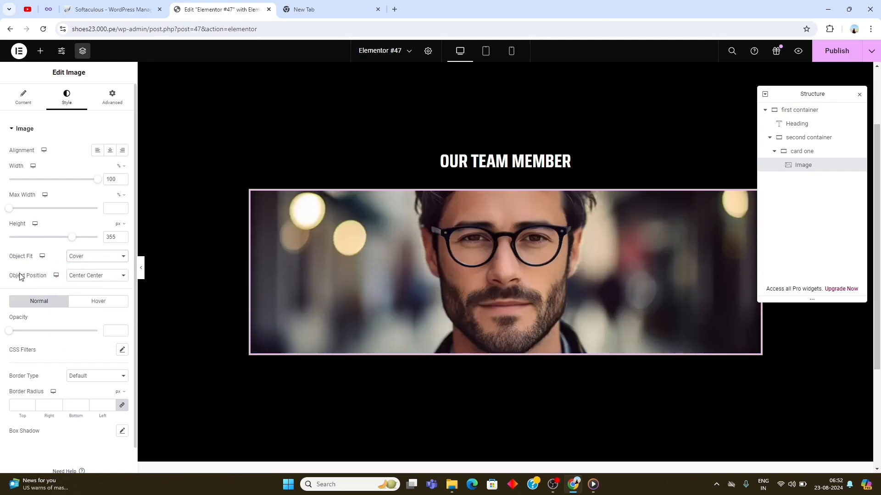
click(102, 280)
click(104, 286)
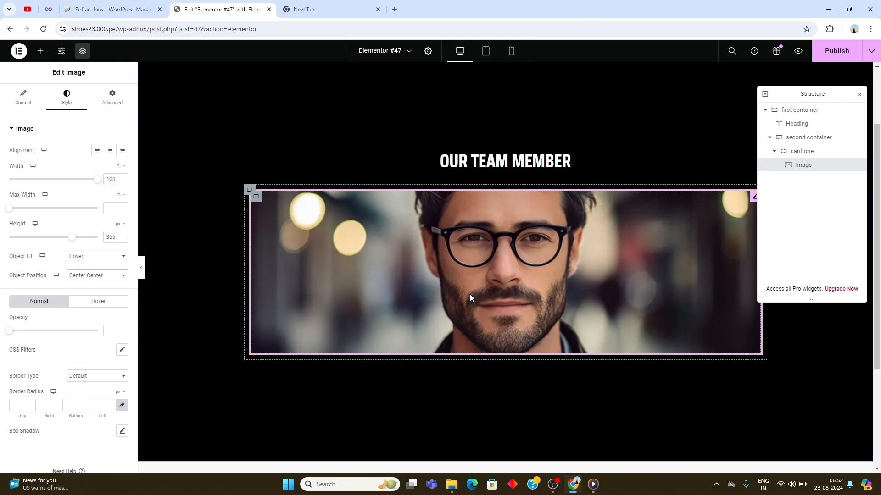
- Add a Heading widget below the image in card one and replace its title with "round sunglass"
click(39, 51)
drag(38, 283, 488, 350)
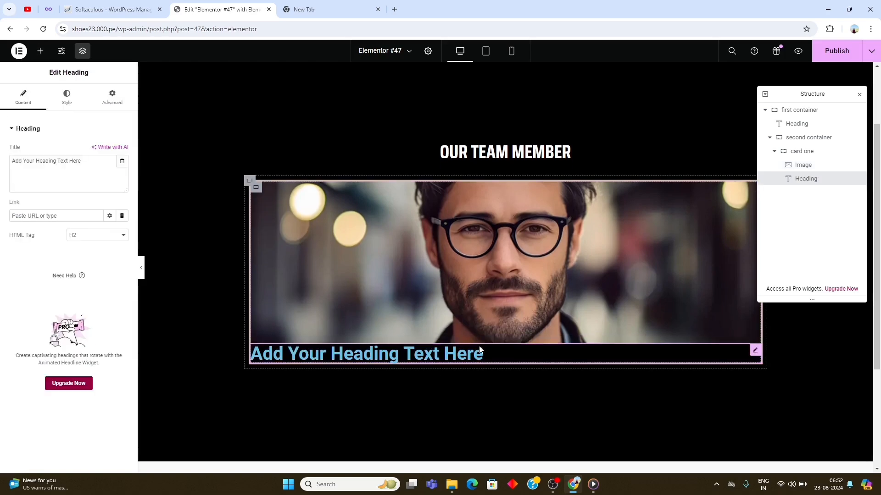
double_click(54, 161)
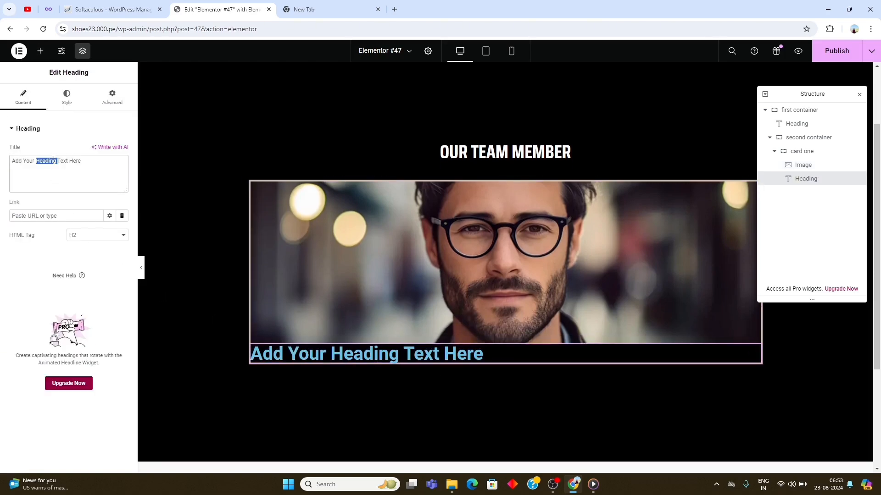
key(ctrl+a)
text(round sunglass)
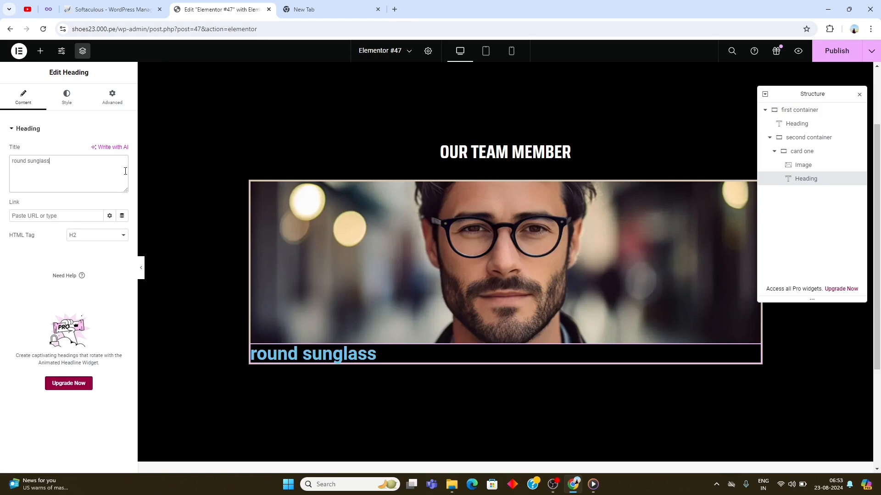
- Copy the "Our Team Member" heading and paste its style onto the card's "round sunglass" heading
right_click(493, 156)
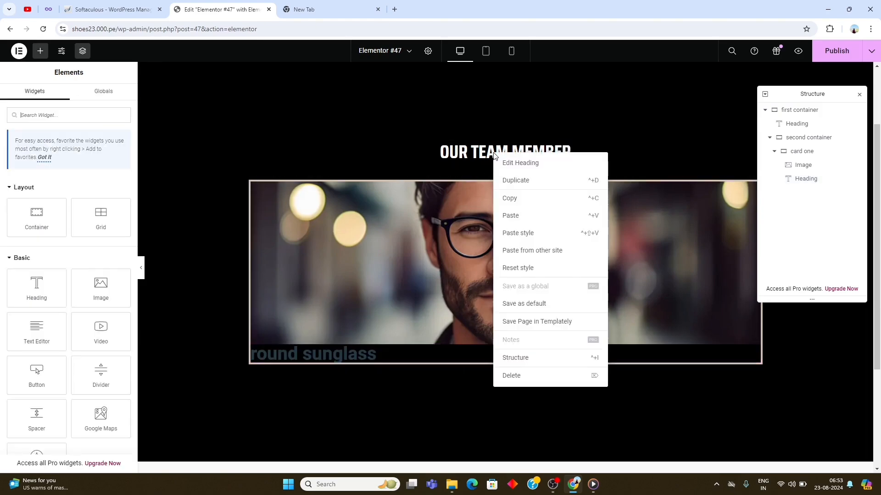
click(519, 204)
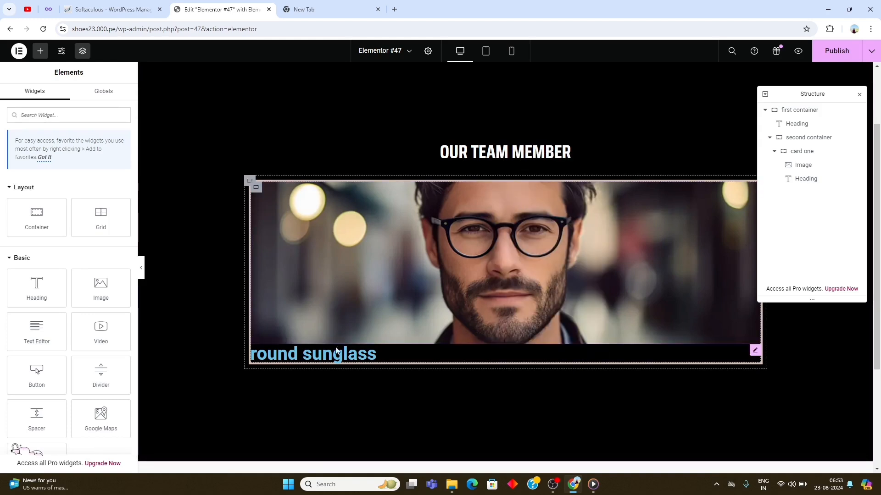
click(336, 358)
right_click(336, 358)
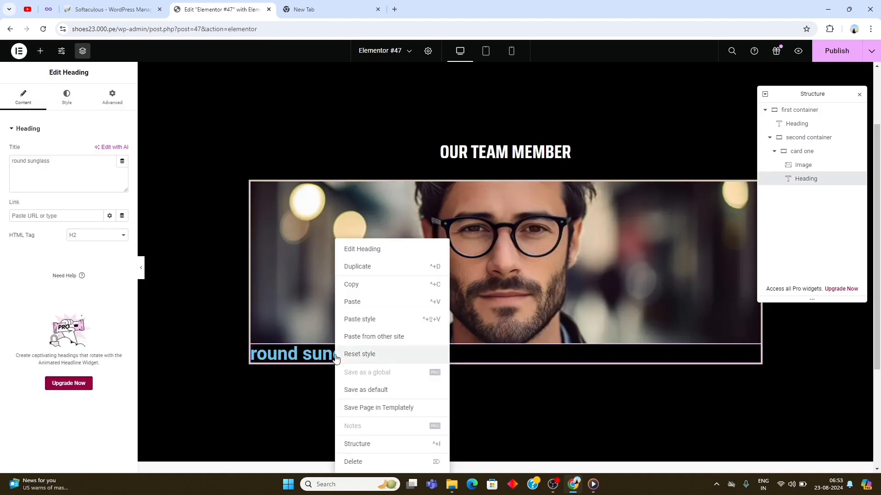
click(360, 324)
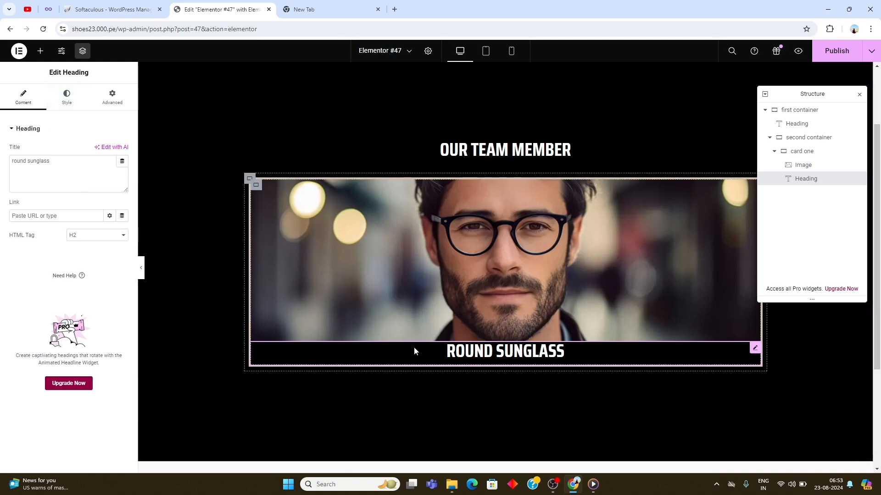
- Change the card heading's text color to #d2c1af
click(67, 101)
click(122, 169)
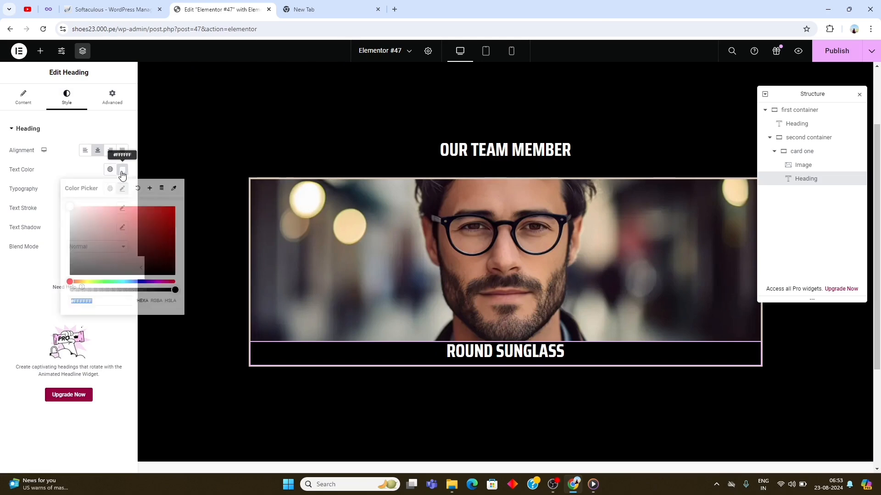
double_click(111, 302)
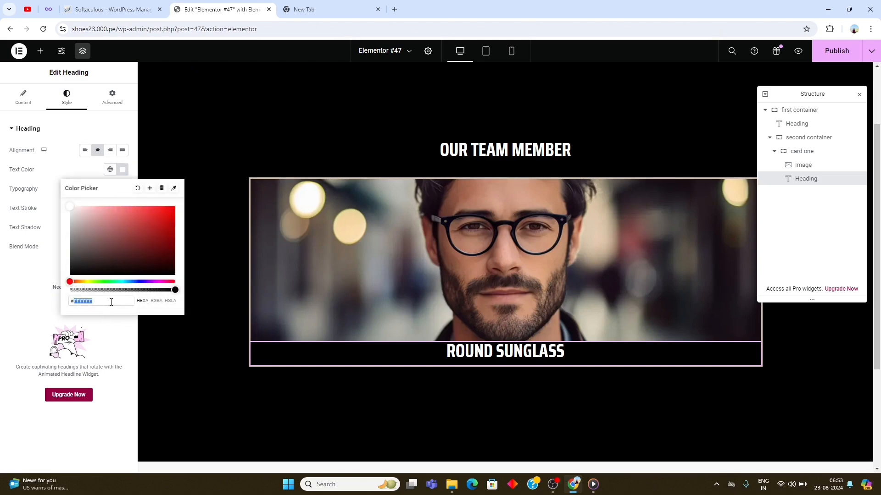
text(d2c1a)
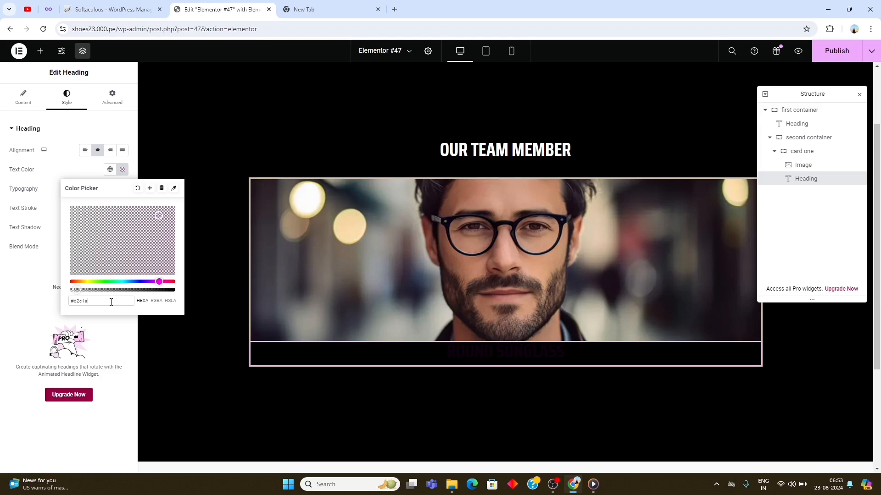
text(f)
key(Escape)
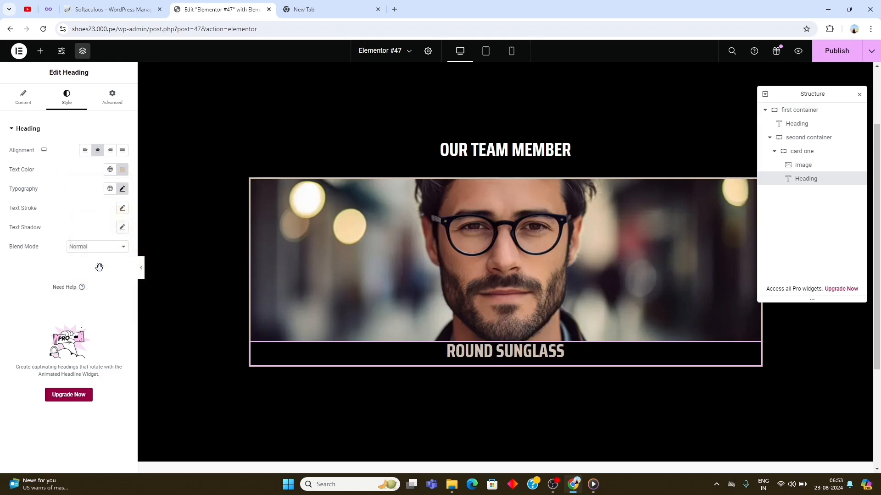
- Set the card heading's font size to 24 px
click(122, 188)
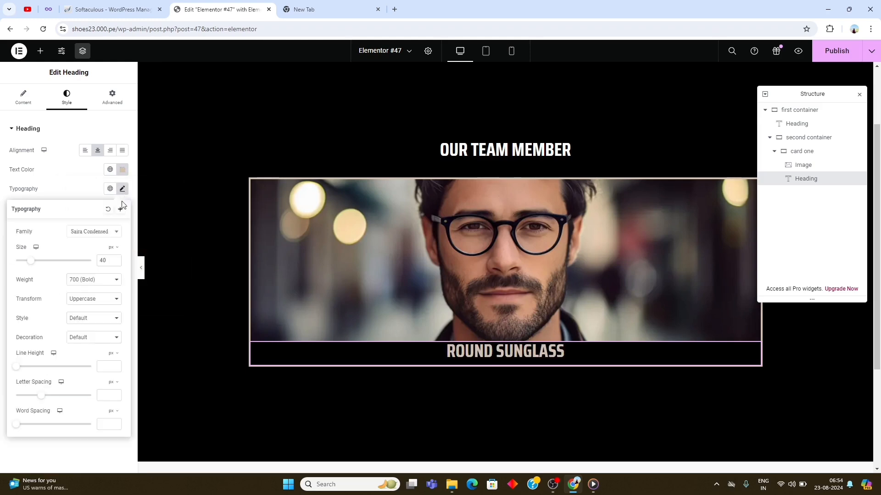
double_click(102, 260)
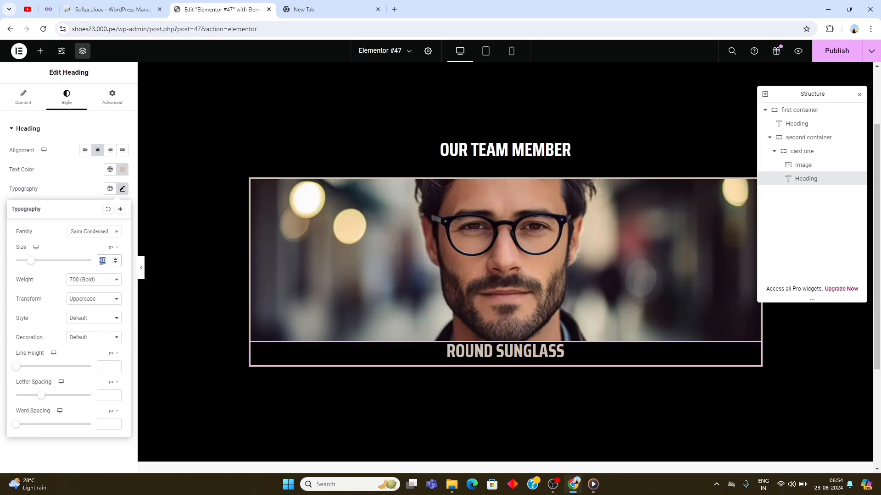
text(24)
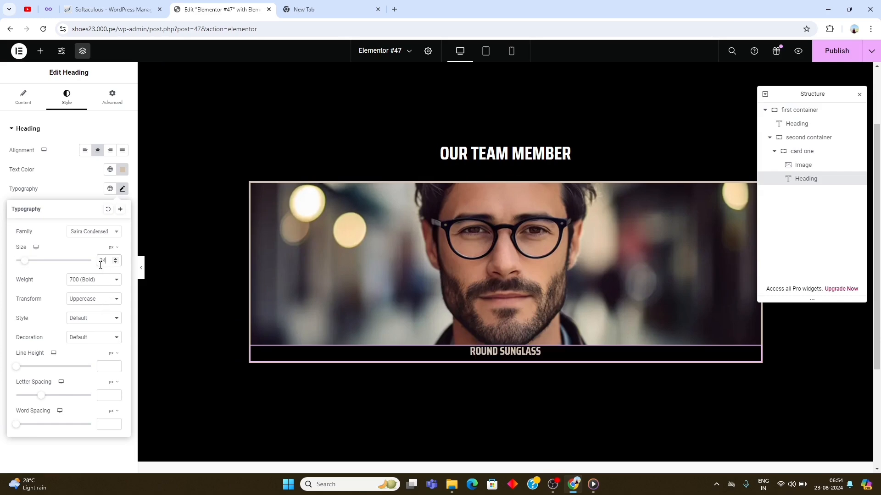
- Give the card heading unlinked margins of 30 px top, 15 px bottom and 0 on the right and left
click(103, 99)
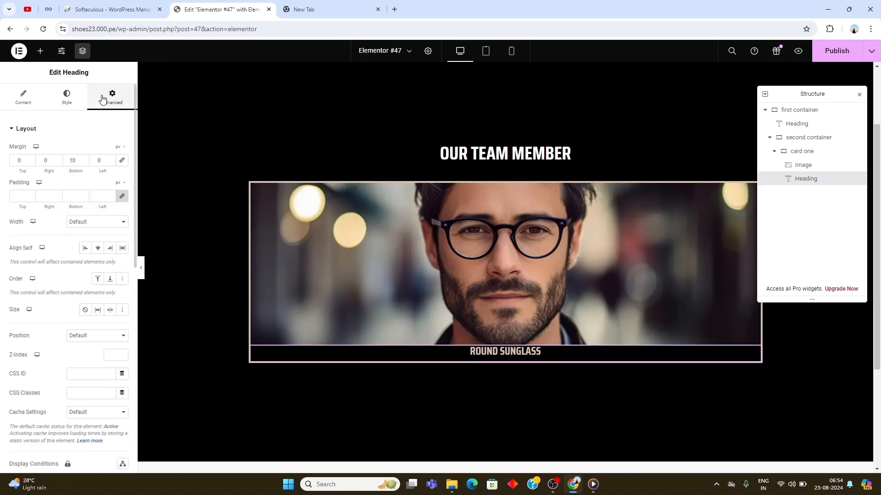
click(122, 162)
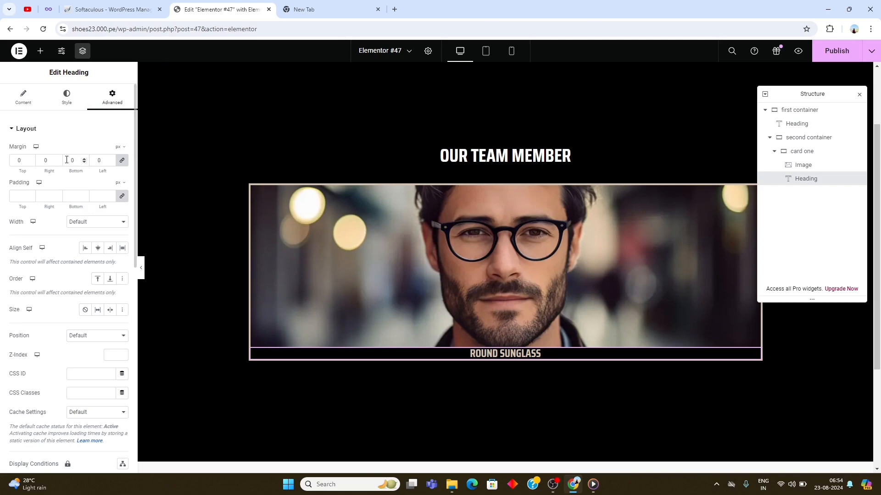
click(120, 165)
click(13, 160)
text(3)
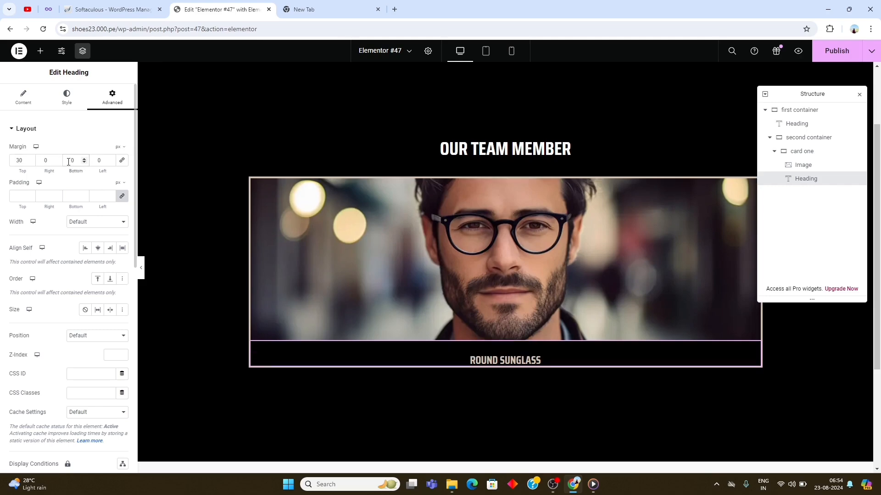
text(1)
key(BackSpace)
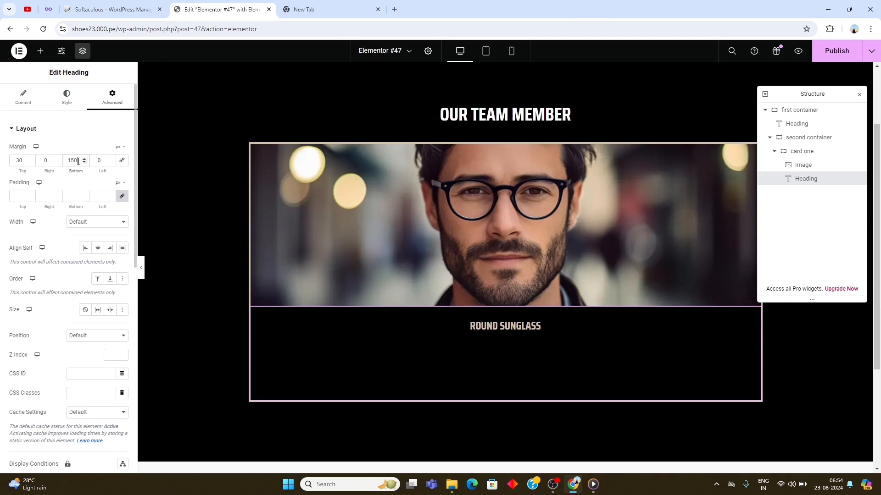
text(5)
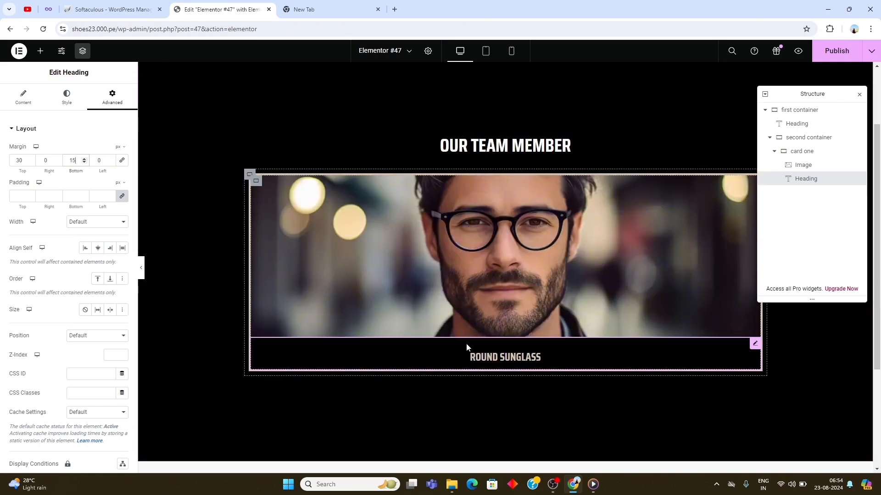
- Add a second Heading widget below "Round Sunglass" in card one with the title "shutter"
click(40, 51)
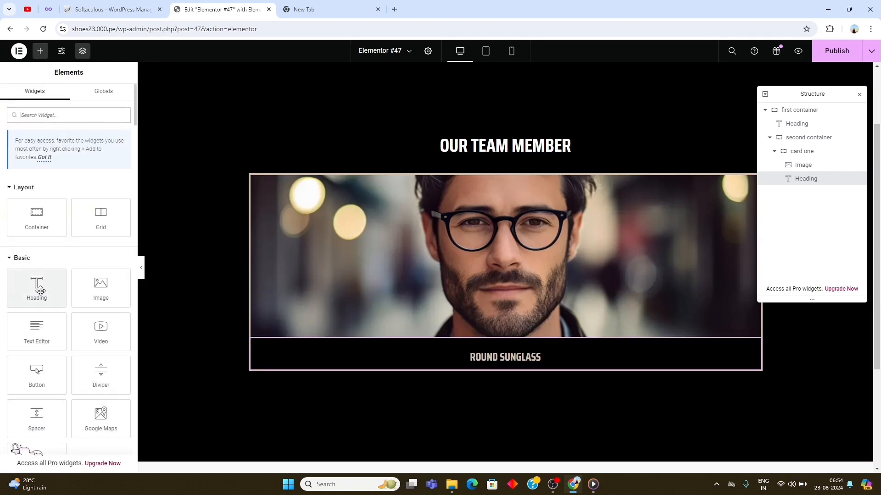
drag(33, 292, 499, 375)
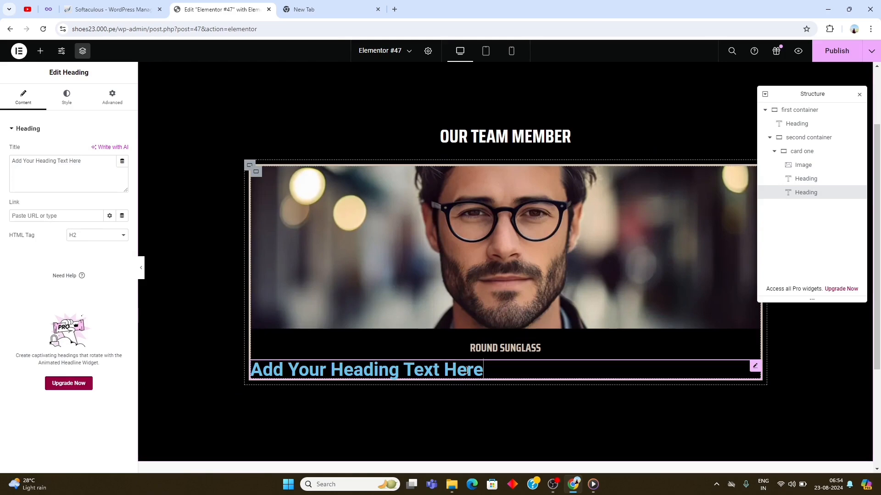
click(33, 160)
text(shutter)
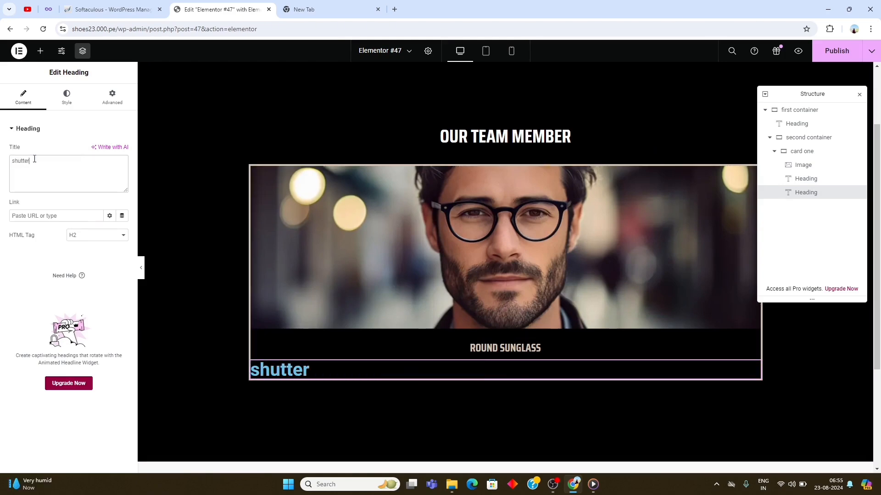
- Copy the "Our Team Member" heading and paste its style onto the "shutter" heading
right_click(509, 138)
click(530, 188)
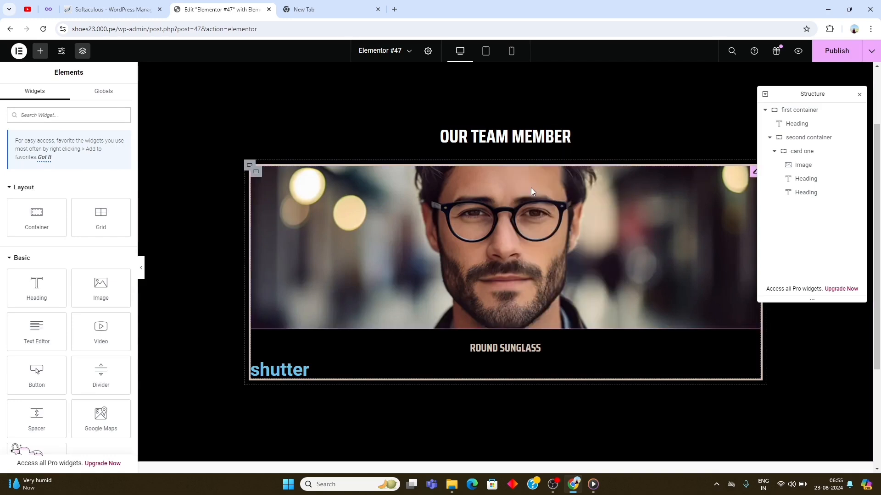
right_click(312, 372)
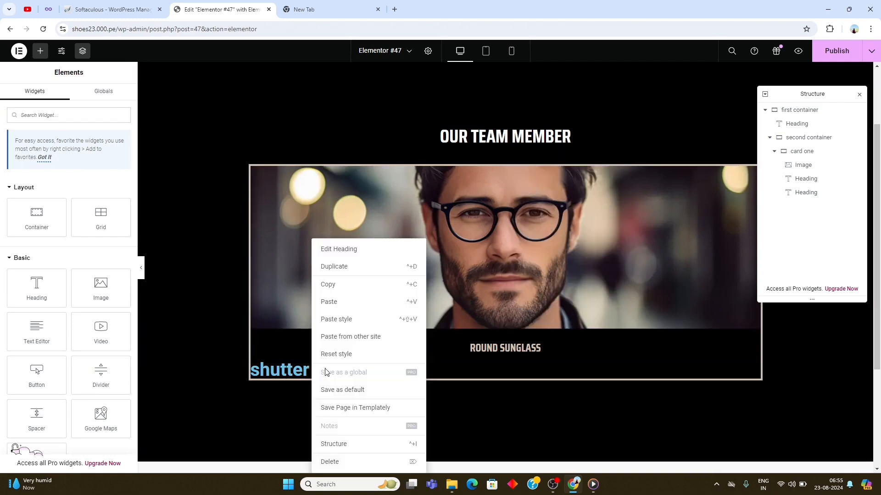
click(347, 317)
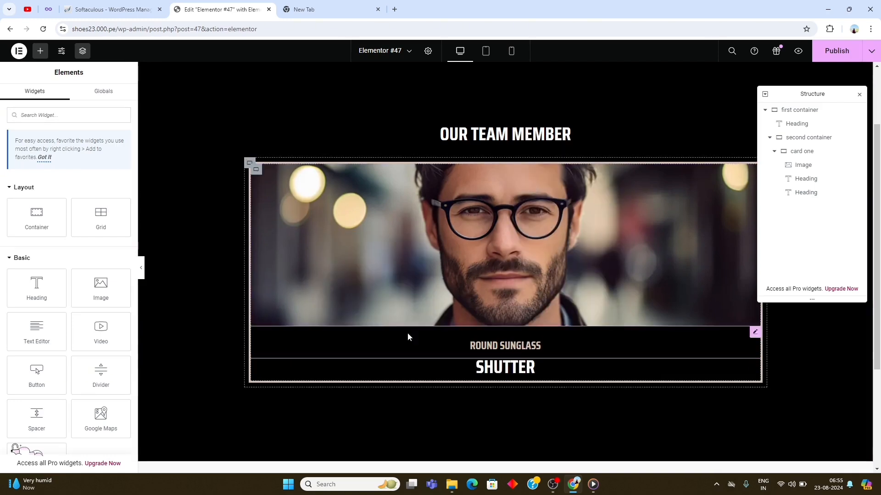
- Change the "shutter" heading's text color to #c2c4ca
click(427, 372)
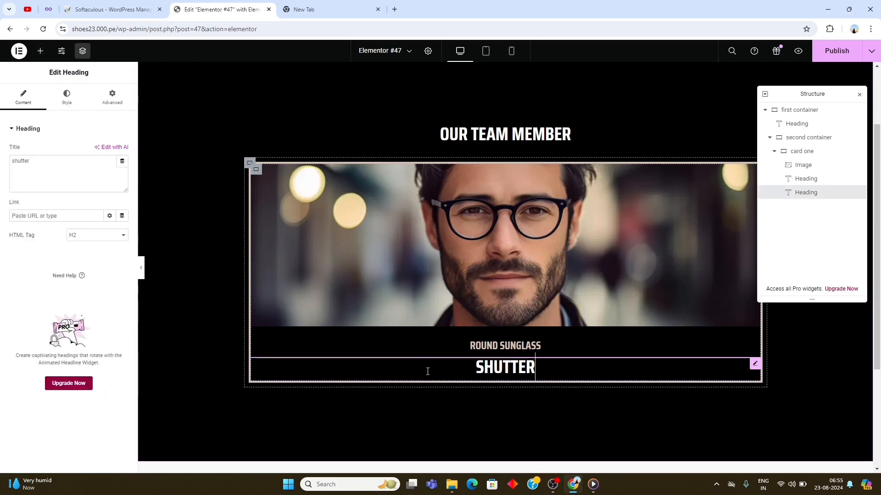
click(66, 97)
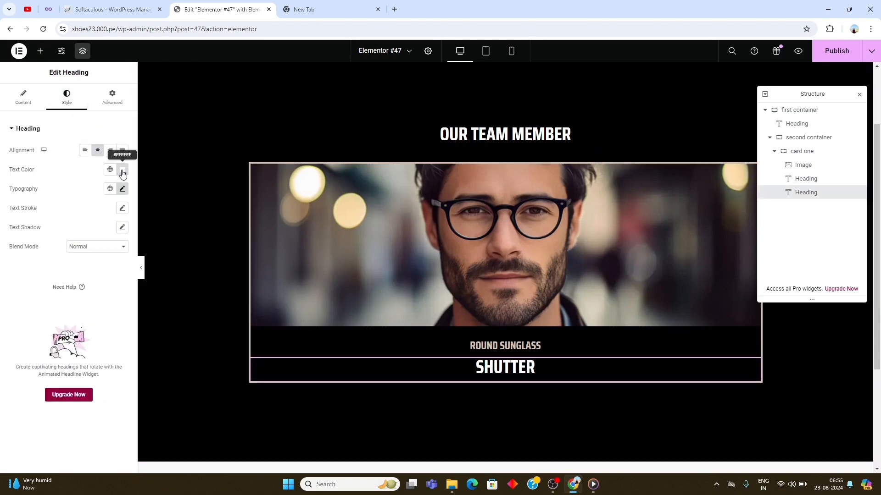
click(123, 170)
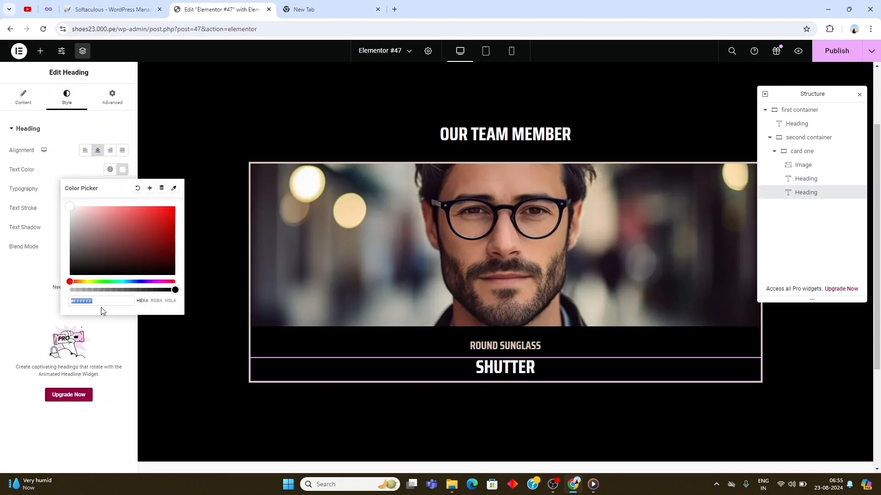
text(#c2c)
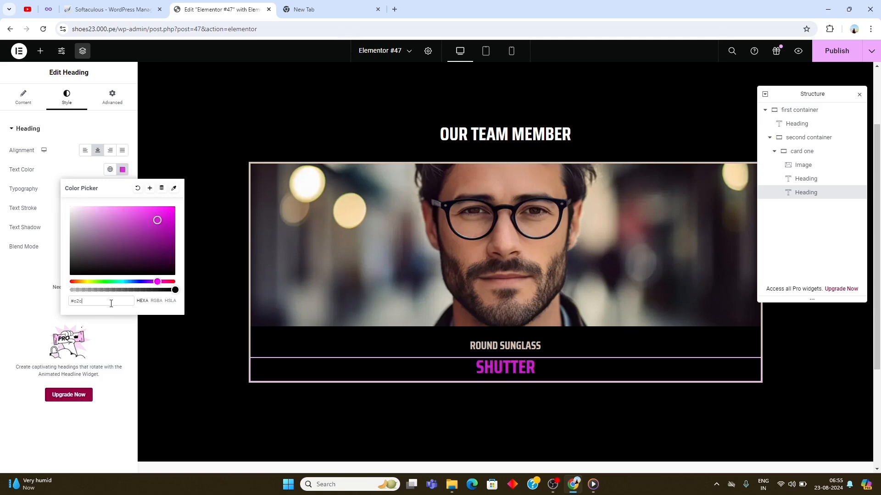
text(4cc)
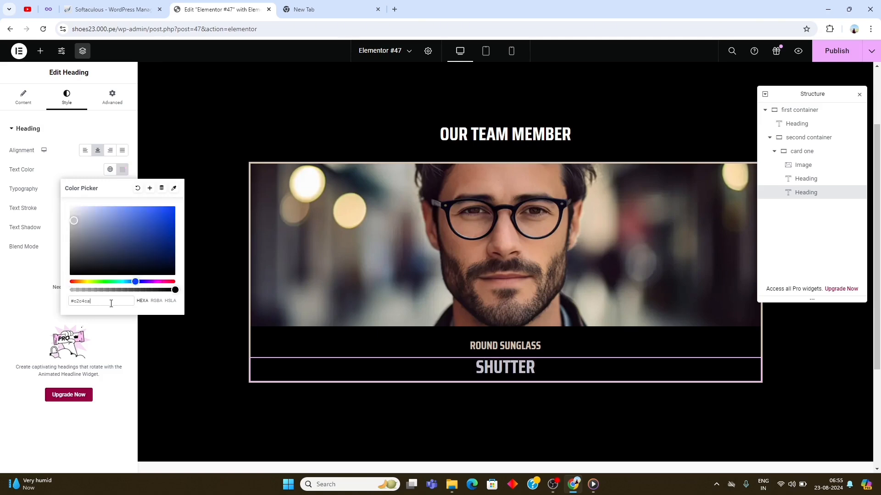
click(28, 324)
- Set the "shutter" heading's font size to 17 px and its margins to 0 on all sides
click(122, 189)
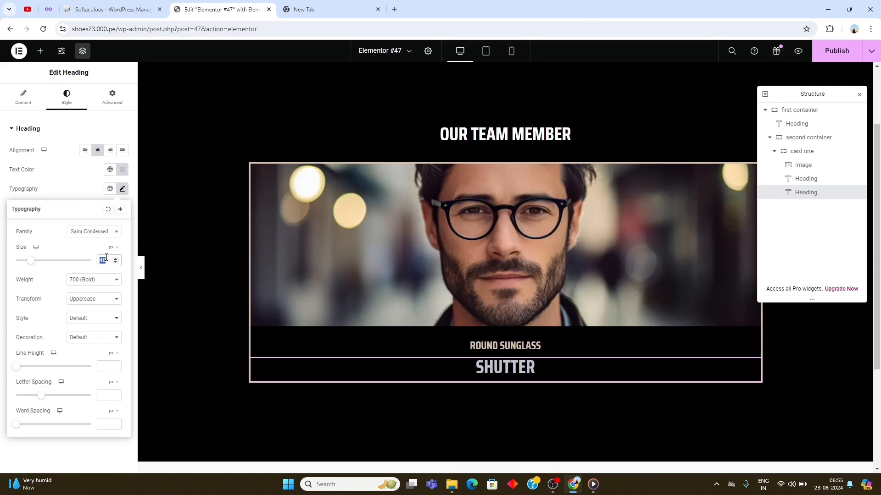
text(17)
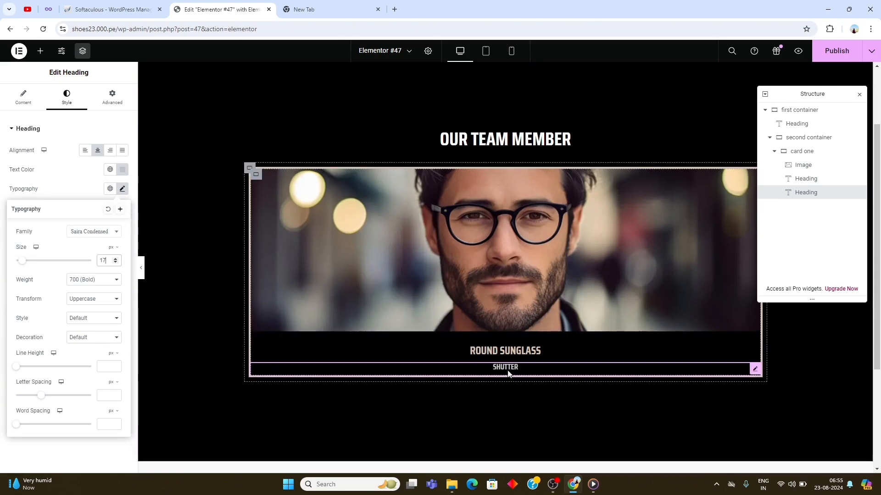
click(112, 100)
click(122, 163)
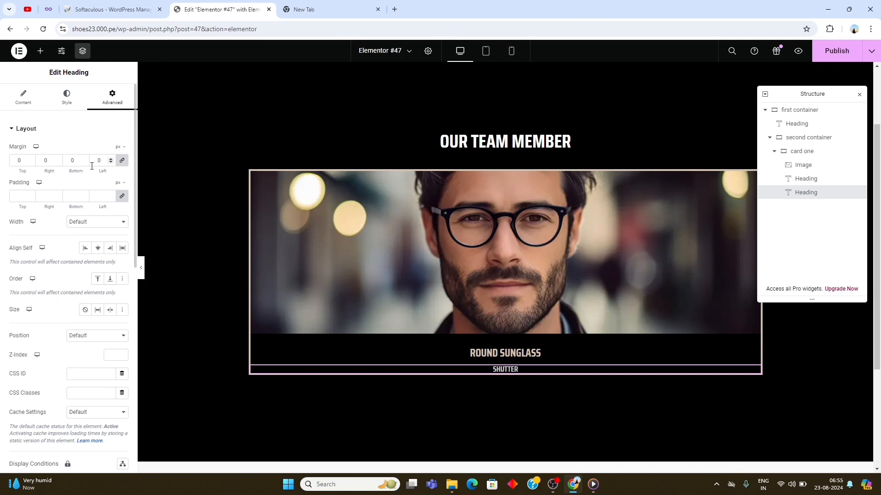
- Find the Social Icons widget and place it below the "shutter" heading in card one
click(44, 56)
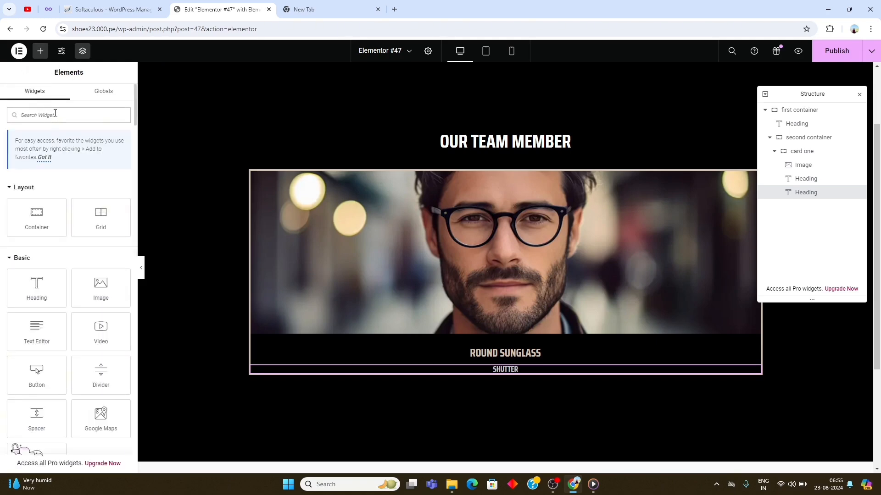
text(social)
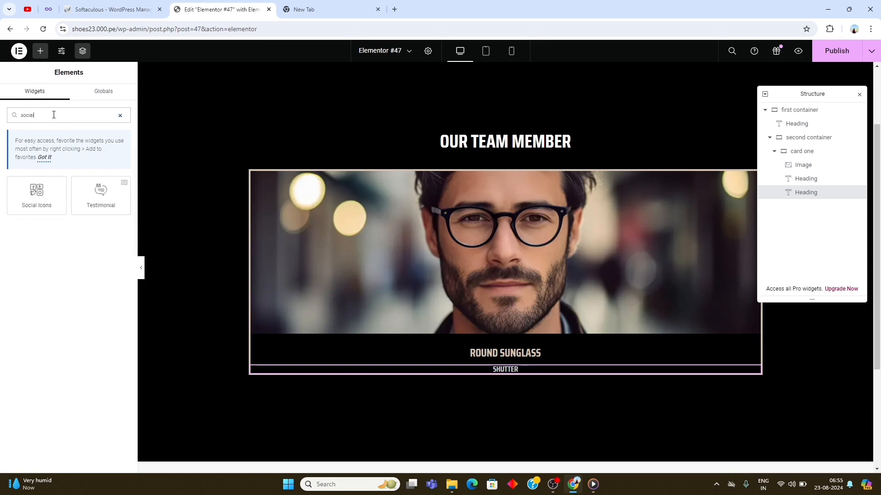
drag(38, 202, 502, 370)
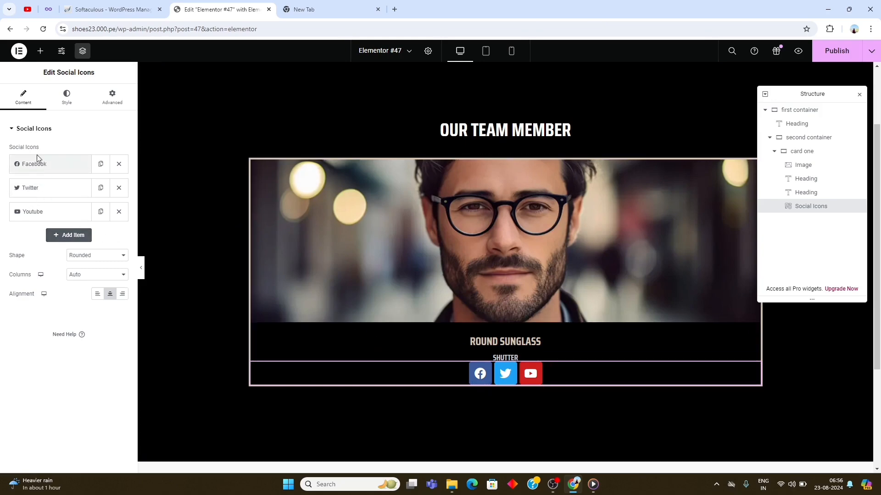
- Switch the social icons to custom colors and make their primary color fully transparent (#02010100)
click(67, 100)
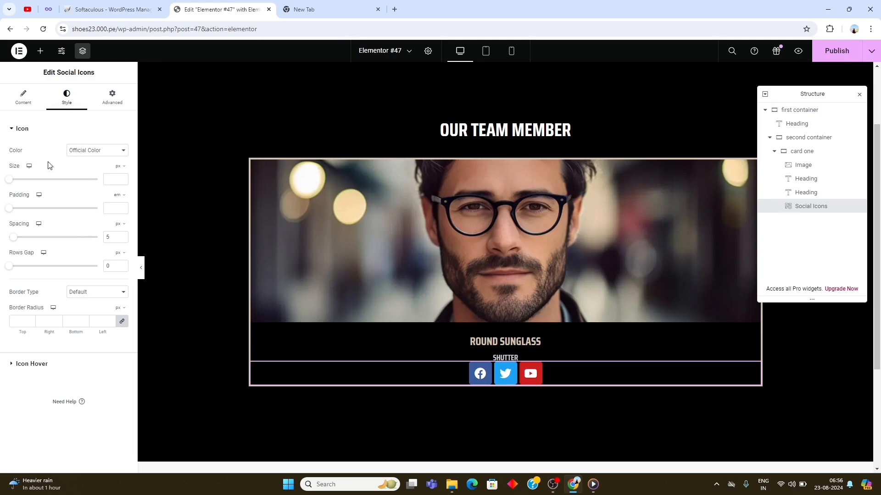
click(106, 155)
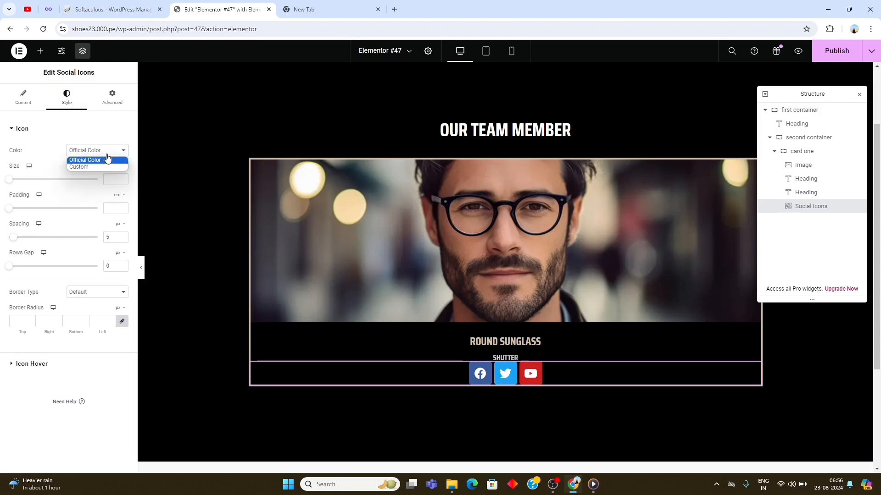
click(87, 168)
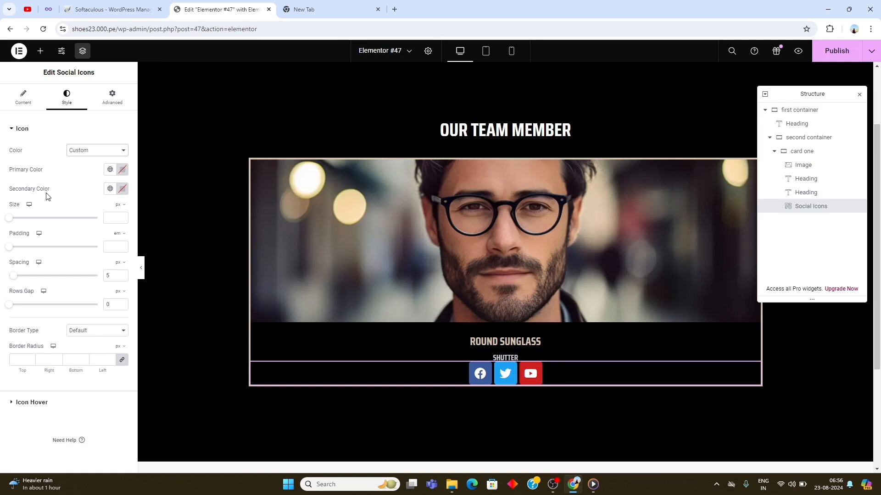
click(122, 171)
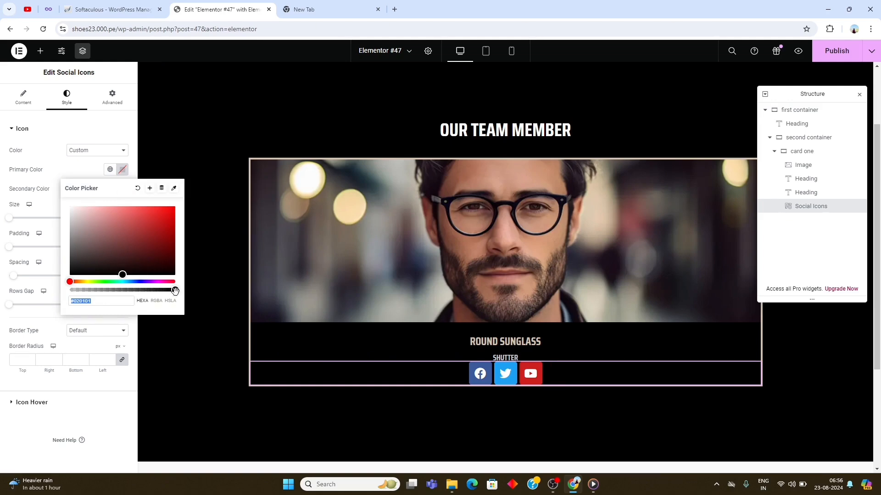
drag(175, 292, 64, 303)
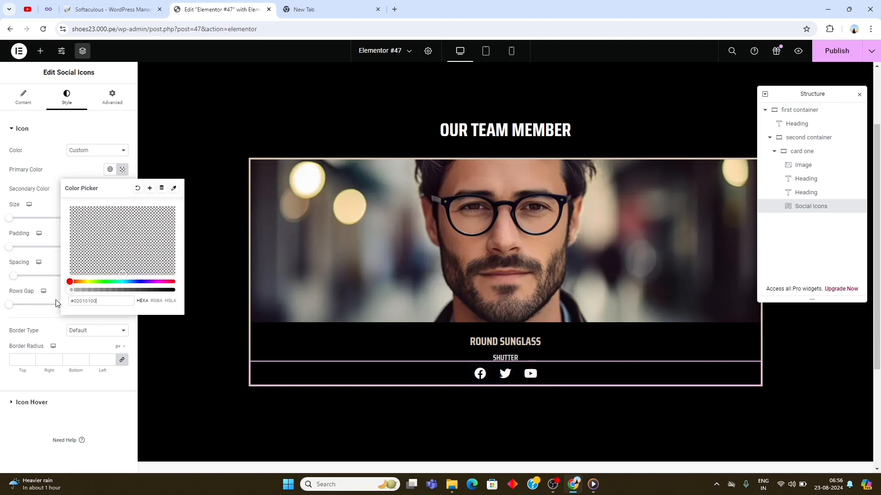
click(93, 422)
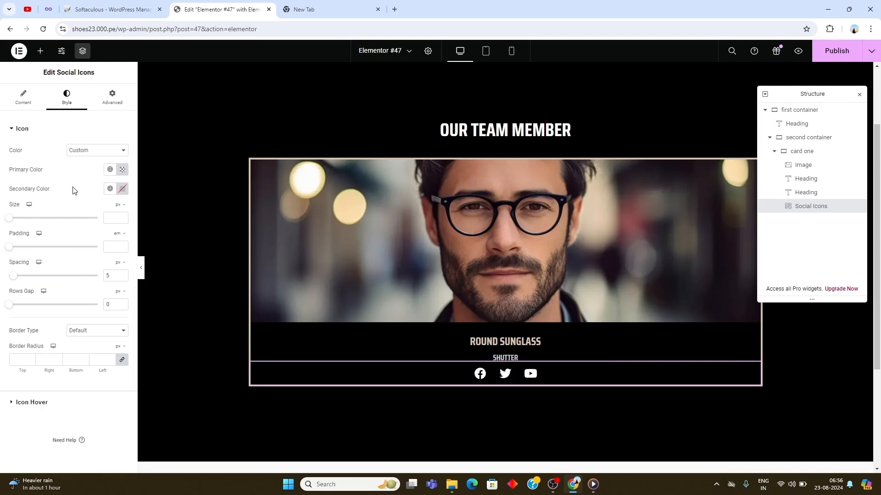
- Set the social icons' secondary color to #c2c4ca
click(123, 189)
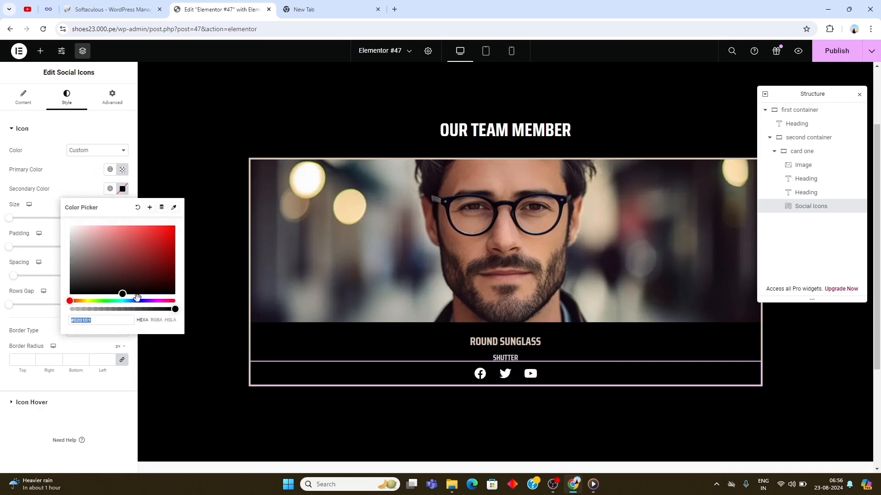
click(114, 320)
text(c2c4)
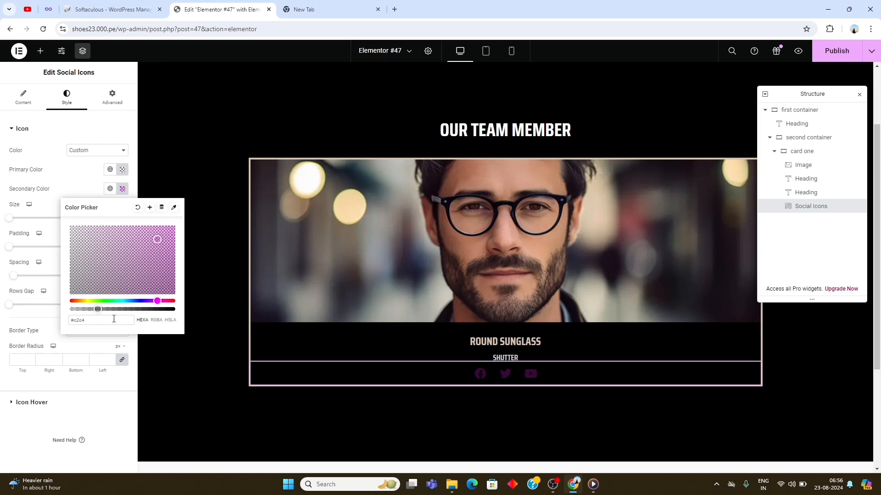
text(ca)
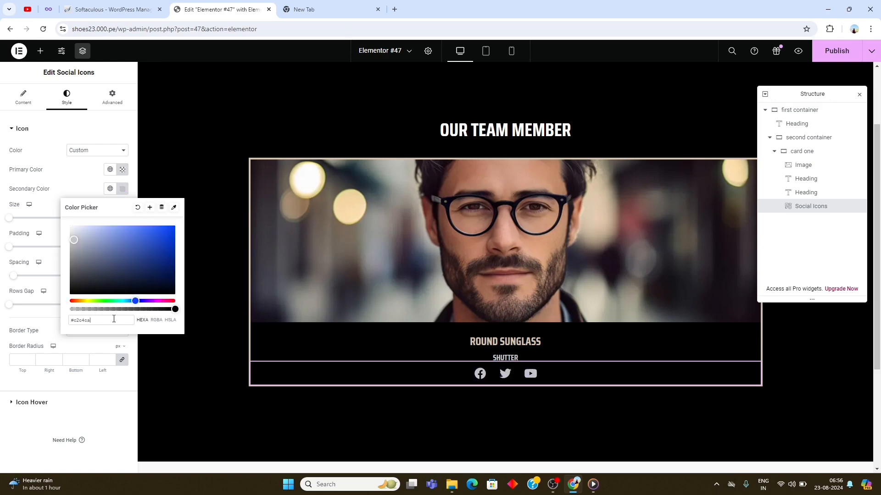
click(101, 422)
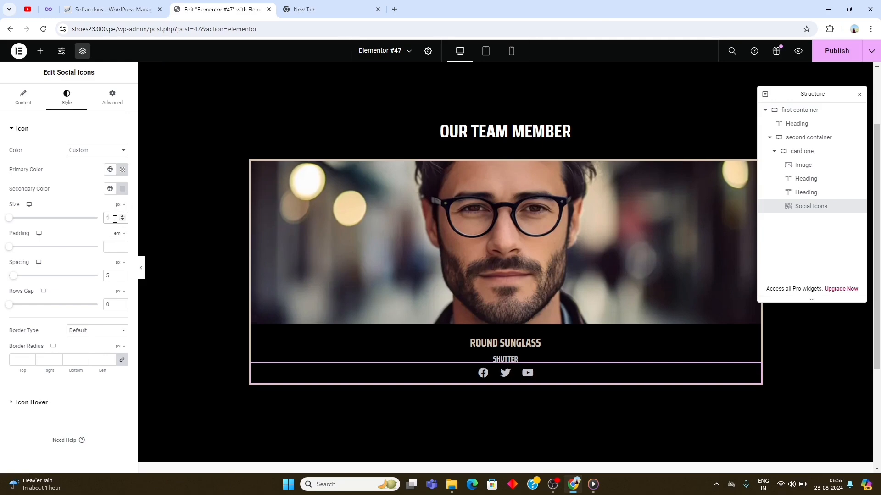
- Set the social icons' size to 16 px and reduce the spacing between them
text(16)
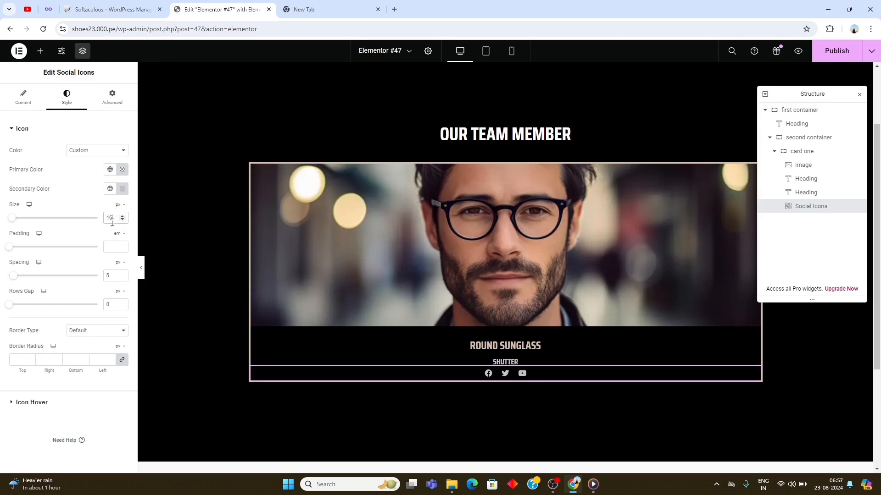
double_click(121, 277)
click(122, 278)
- Unlink the social icons' margins and add a bottom margin, with 0 on the other sides
click(120, 103)
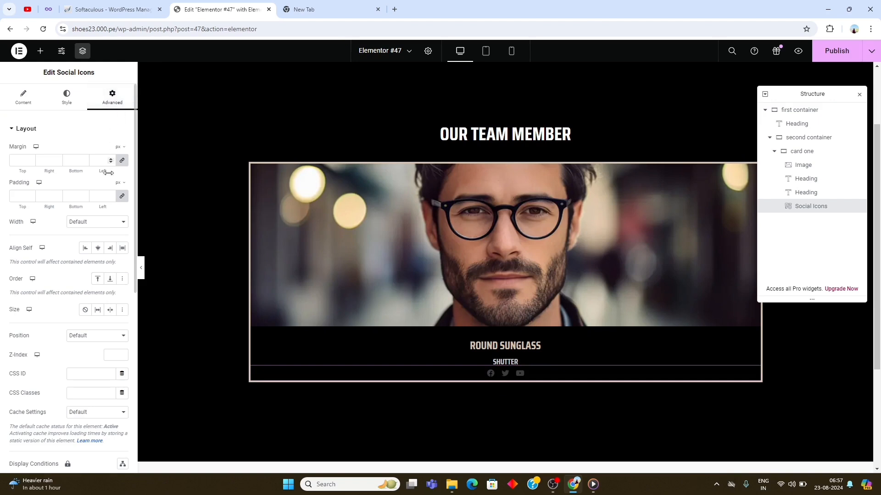
click(121, 160)
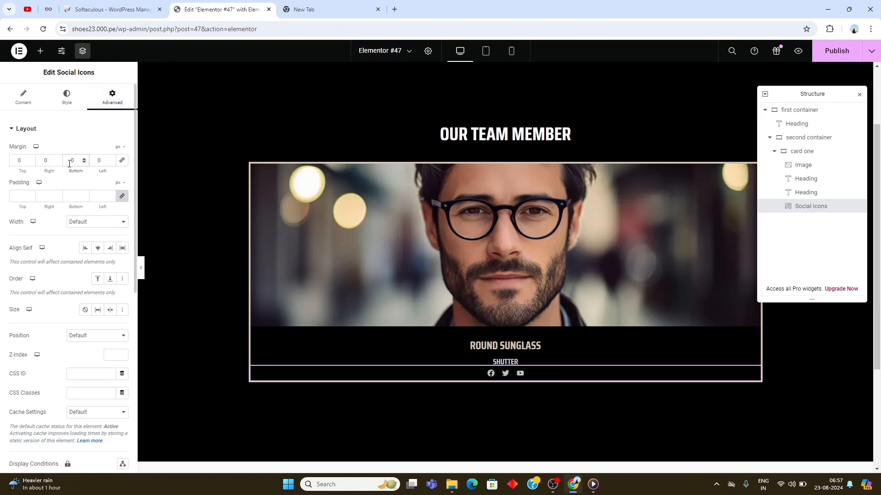
text(2)
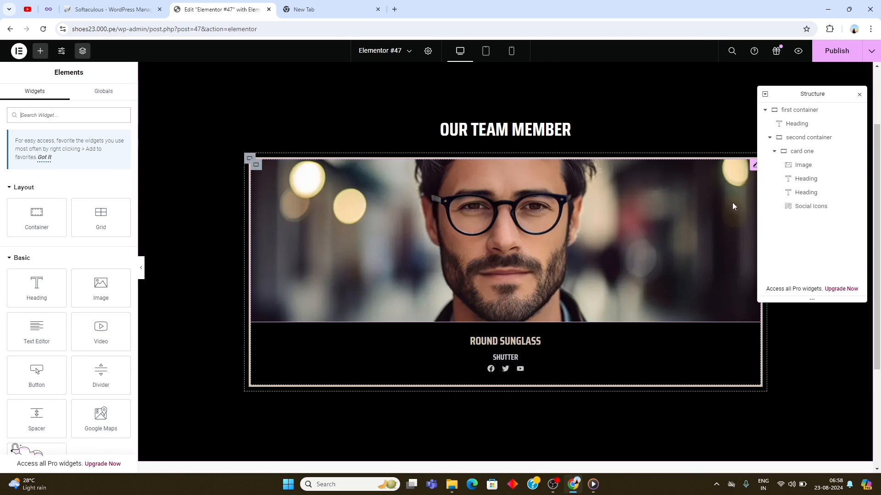
- Duplicate the "card one" container twice to make a row of three cards
right_click(807, 152)
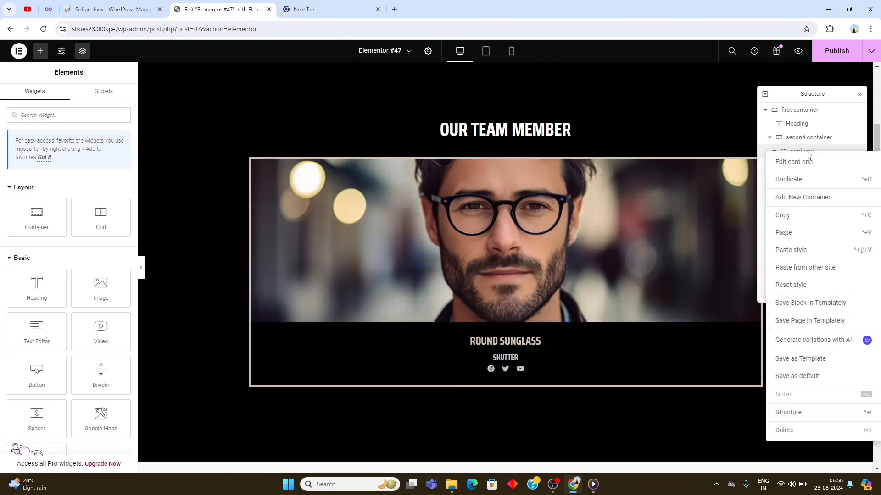
click(806, 179)
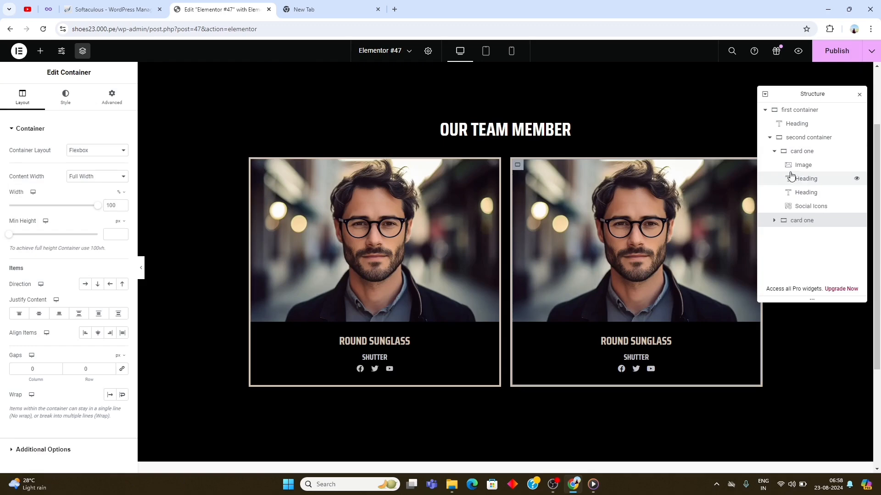
right_click(801, 156)
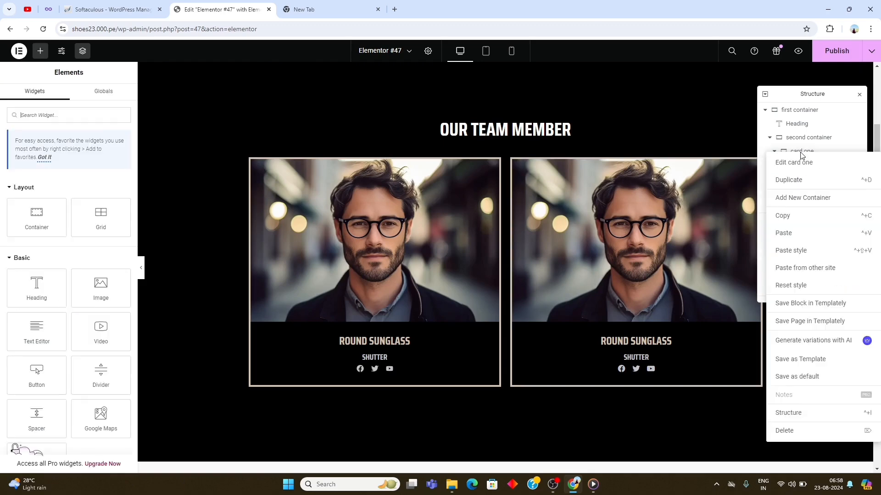
click(804, 184)
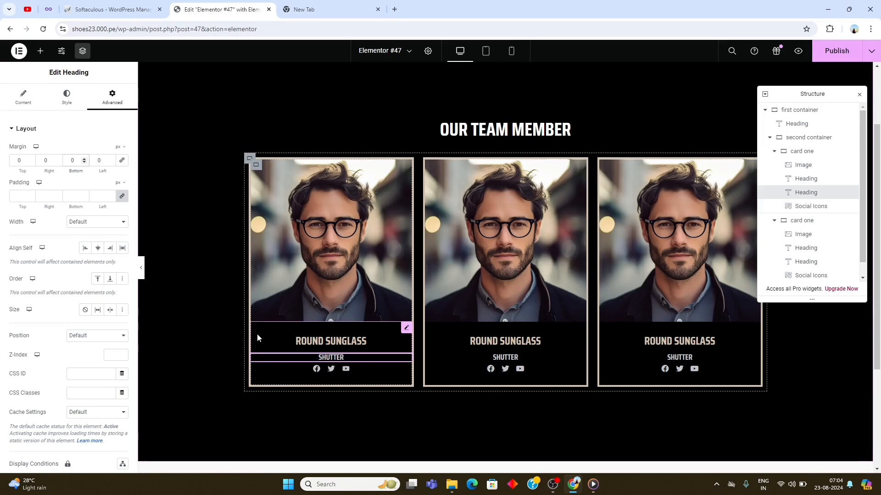
- Set a 10 px bottom margin on the "Shutter" heading in each of the three cards
click(70, 164)
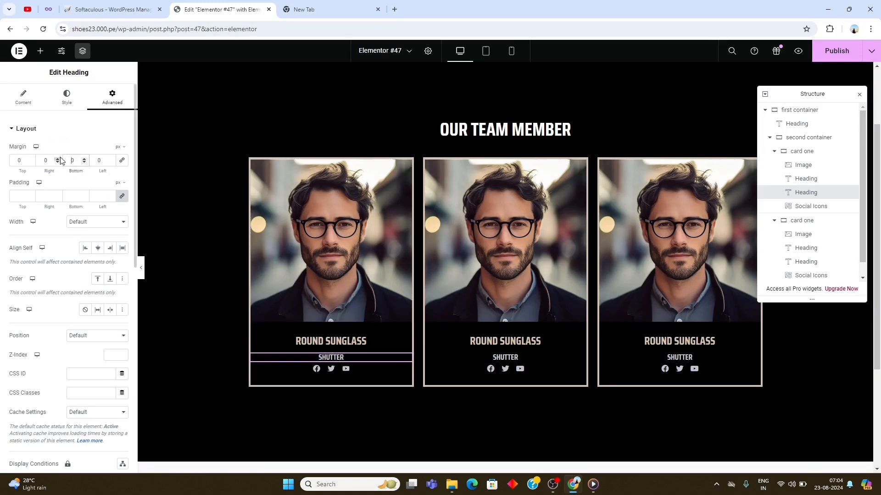
text(1)
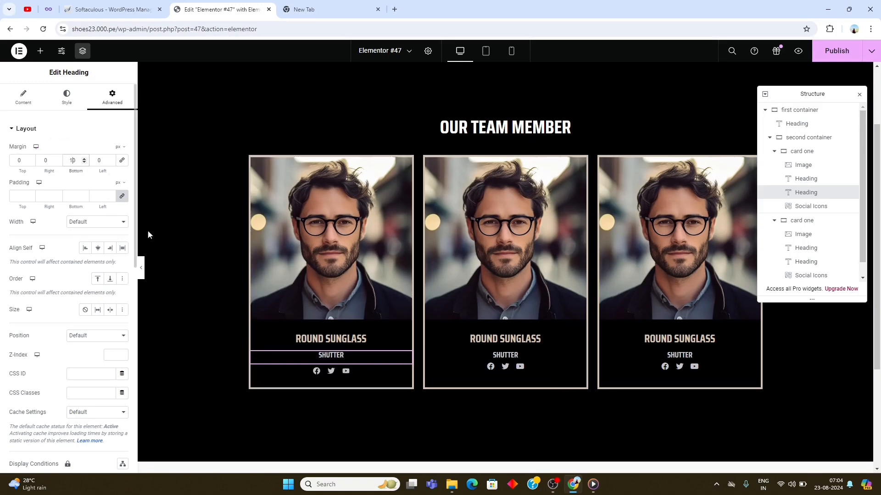
click(520, 358)
click(113, 99)
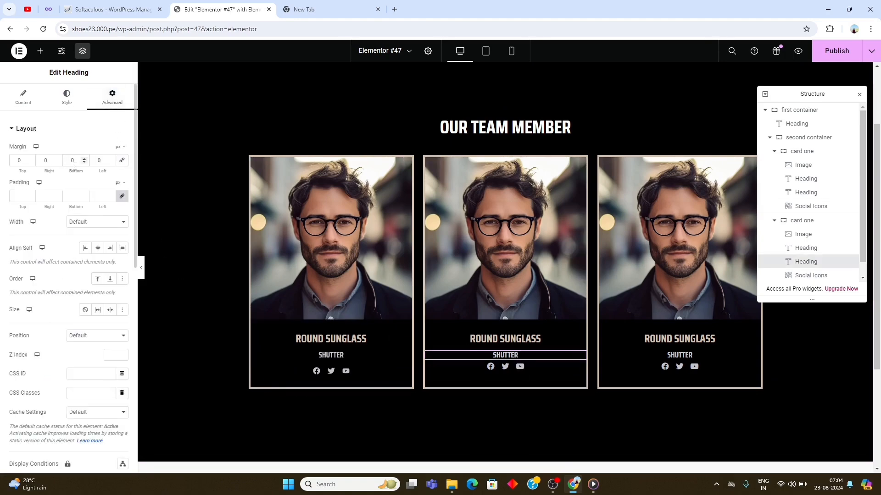
click(72, 161)
text(1)
click(675, 356)
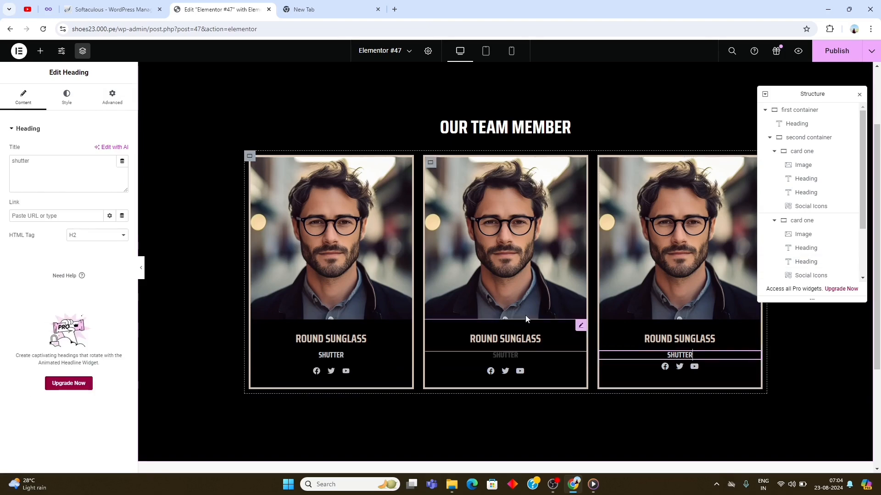
click(112, 98)
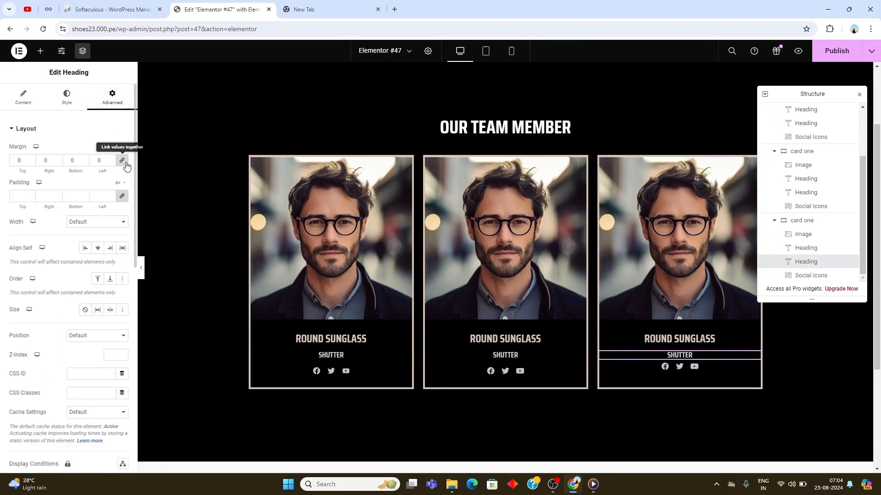
click(70, 161)
text(1)
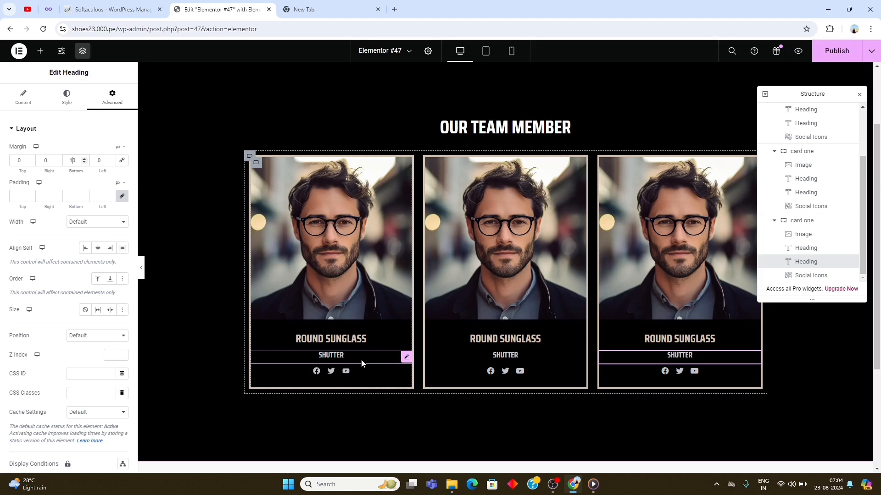
- Replace the photos in the second and third cards with two other portraits from the media library
click(322, 238)
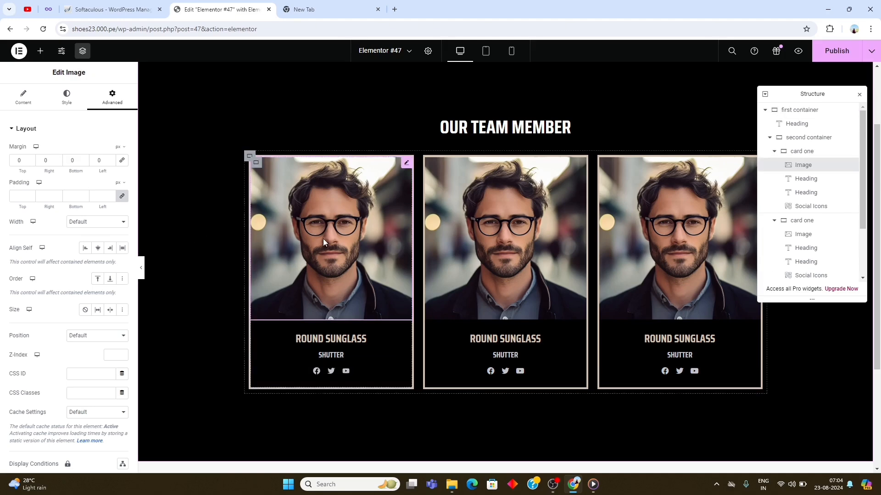
click(433, 227)
click(75, 200)
click(845, 445)
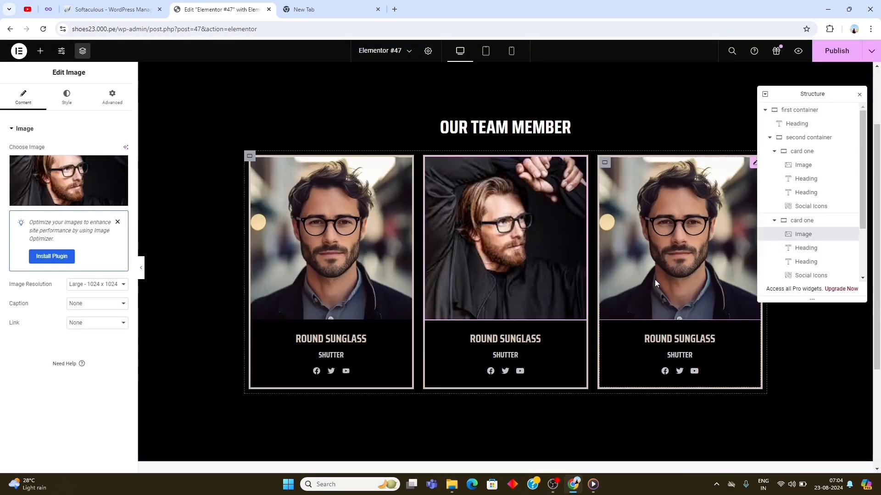
click(679, 238)
click(69, 180)
click(280, 161)
click(845, 445)
- Change the second card's title to "square glasses" and the third card's title to "rectangle glasses"
triple_click(504, 339)
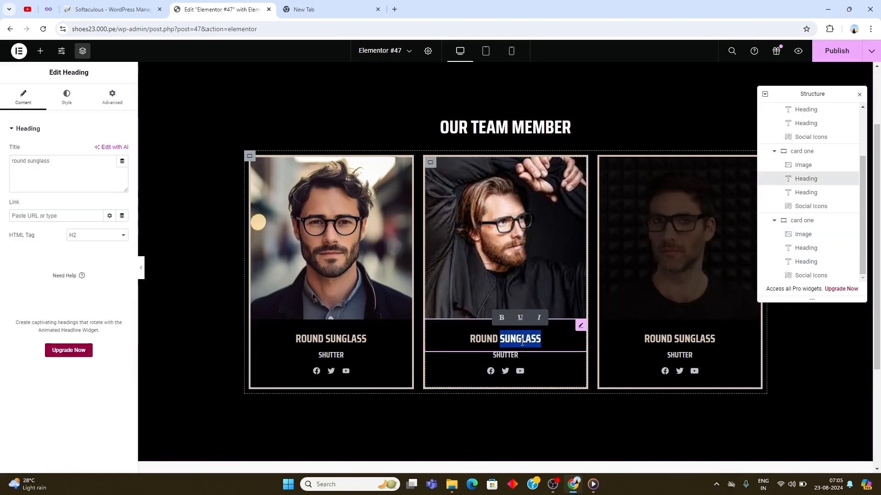
text(square glasses)
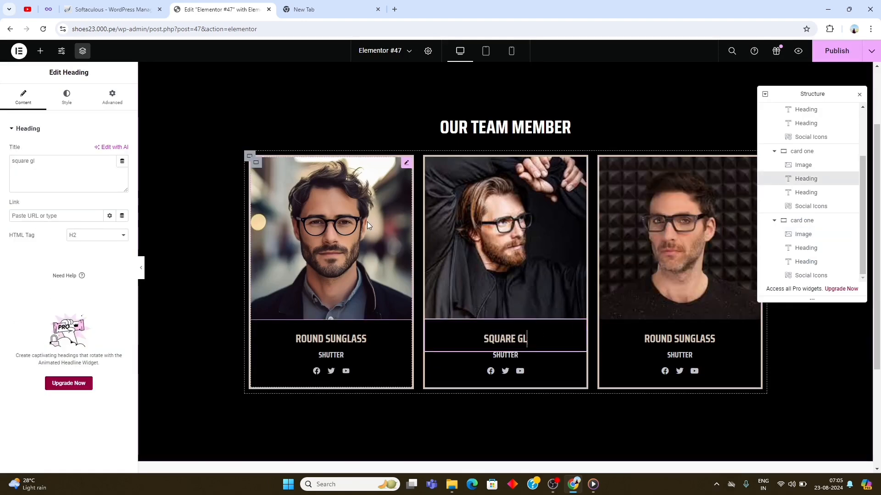
triple_click(694, 340)
text(r)
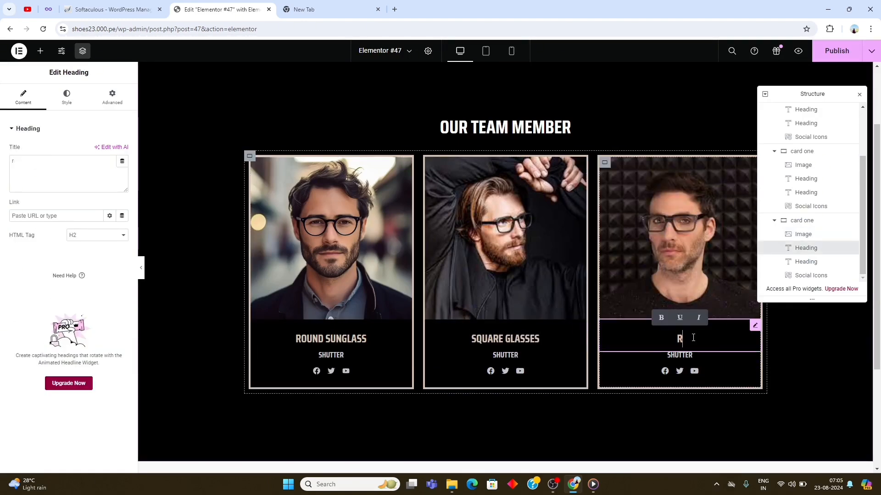
text(ectangle glasses)
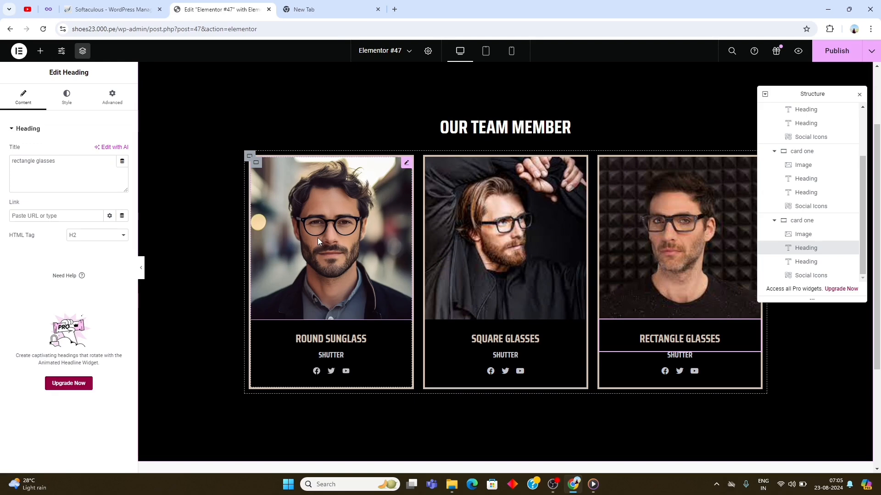
- Add an HTML widget in a new container below the team section
click(40, 51)
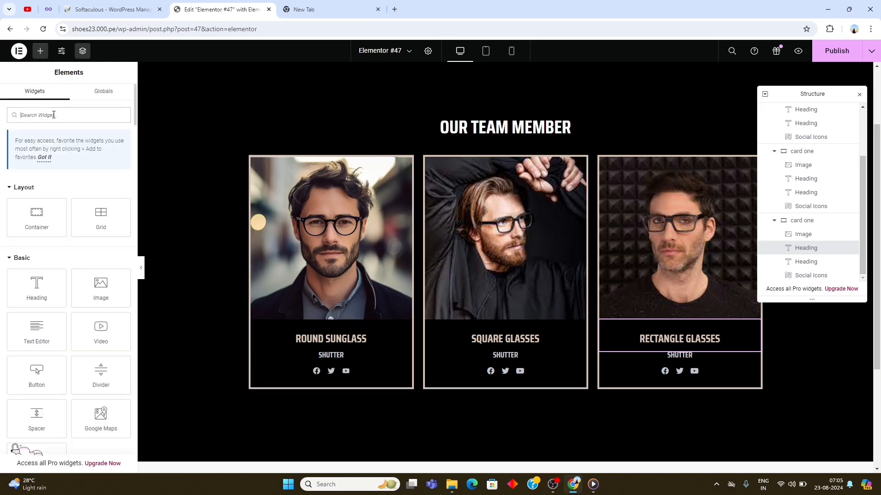
text(html)
scroll(509, 438, down, 3)
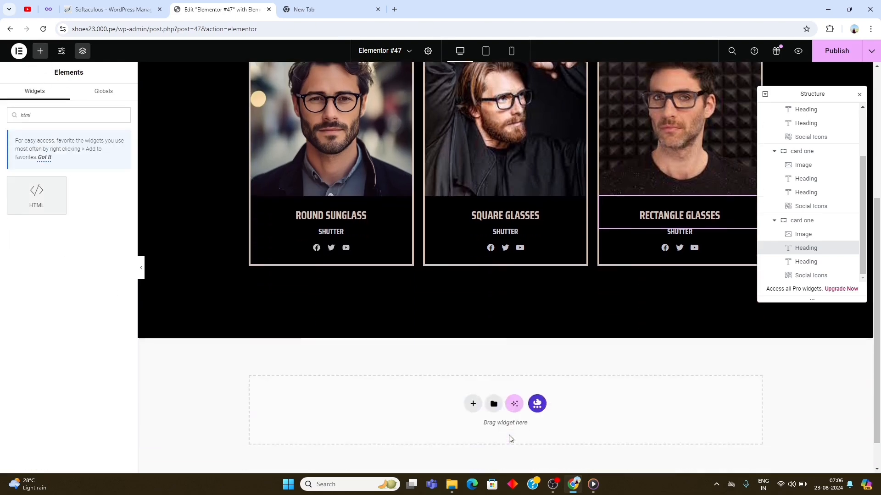
drag(35, 200, 509, 366)
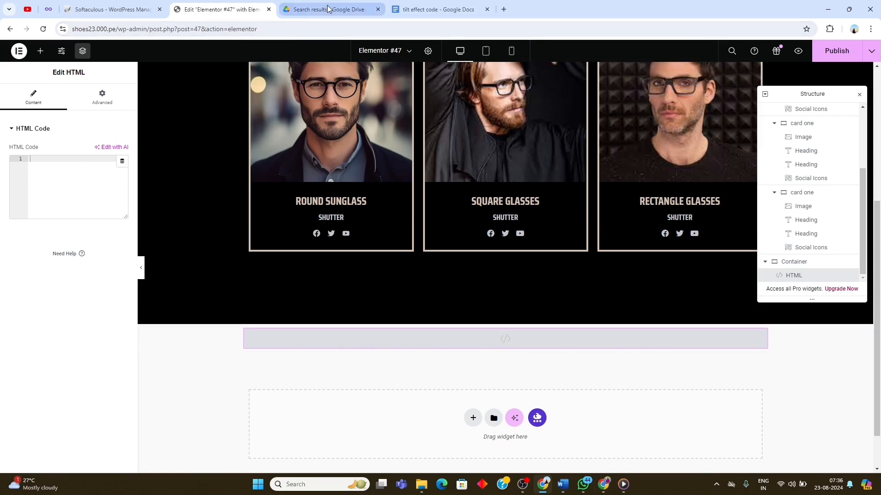
- Copy the full script from "tilt effect code.pdf" in Google Drive and paste it into the HTML widget
click(327, 10)
drag(321, 136, 352, 293)
key(ctrl+c)
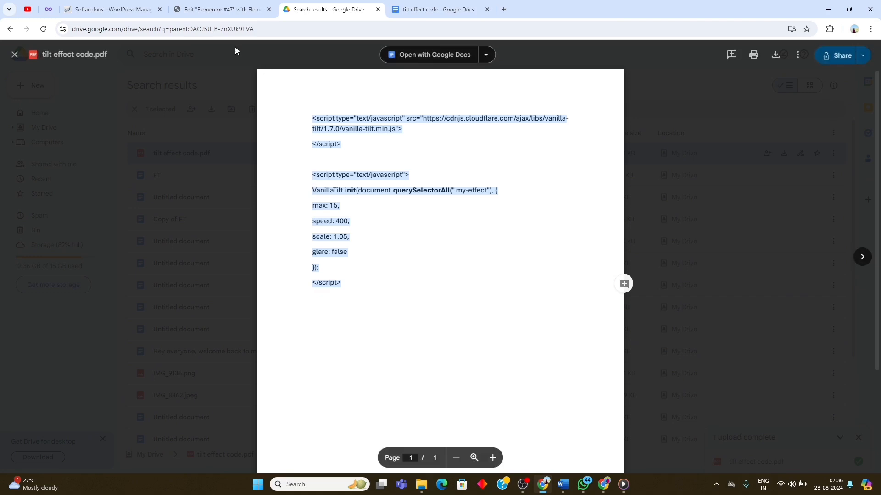
click(228, 10)
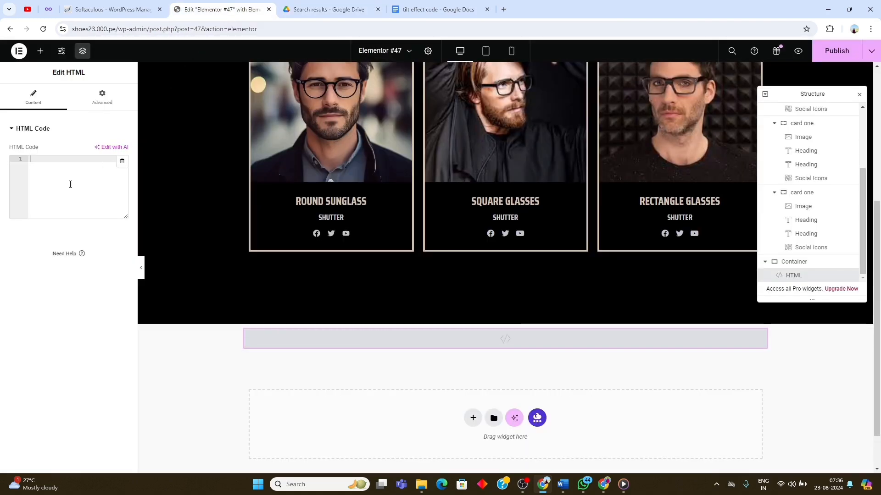
click(56, 156)
key(ctrl+v)
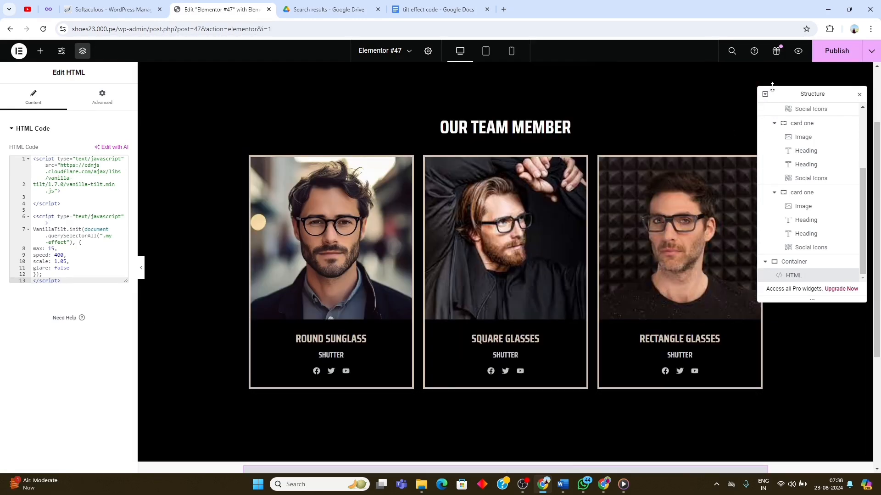
- Publish the post, preview the tilt effect on the cards, and return to the editor
click(832, 57)
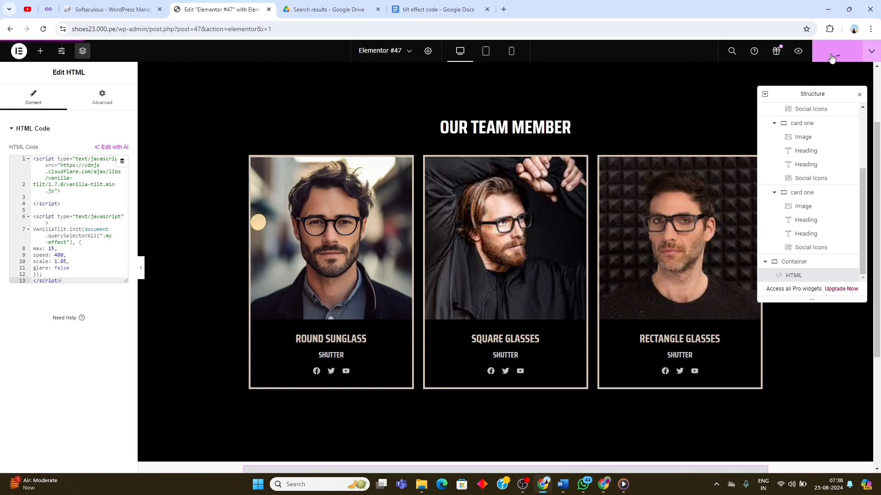
click(798, 53)
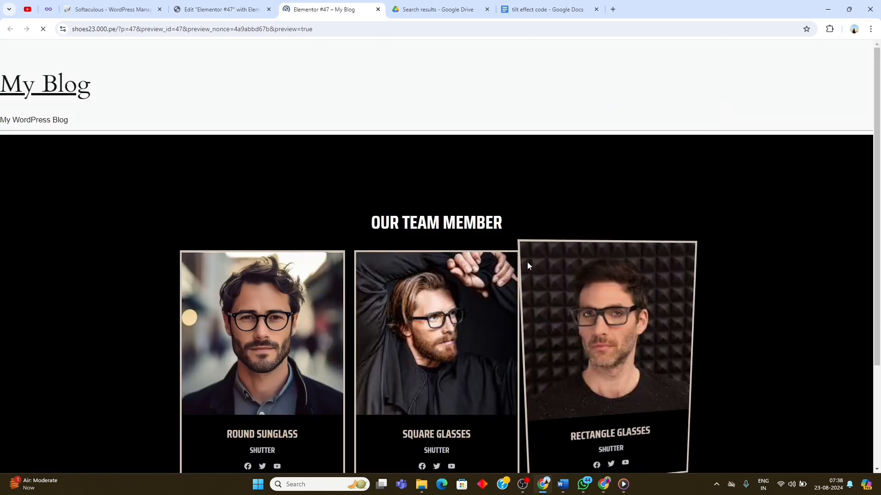
scroll(412, 216, down, 3)
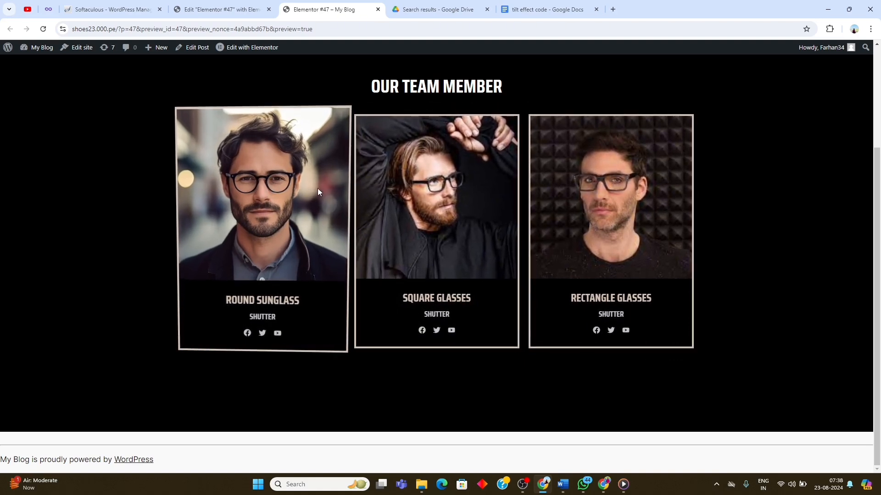
click(230, 3)
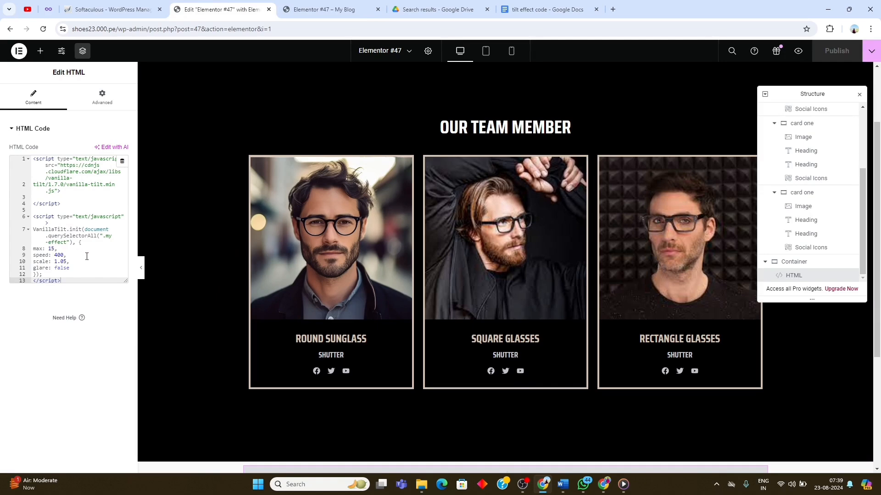
- Set the glare option in the tilt script to true
drag(33, 269, 69, 269)
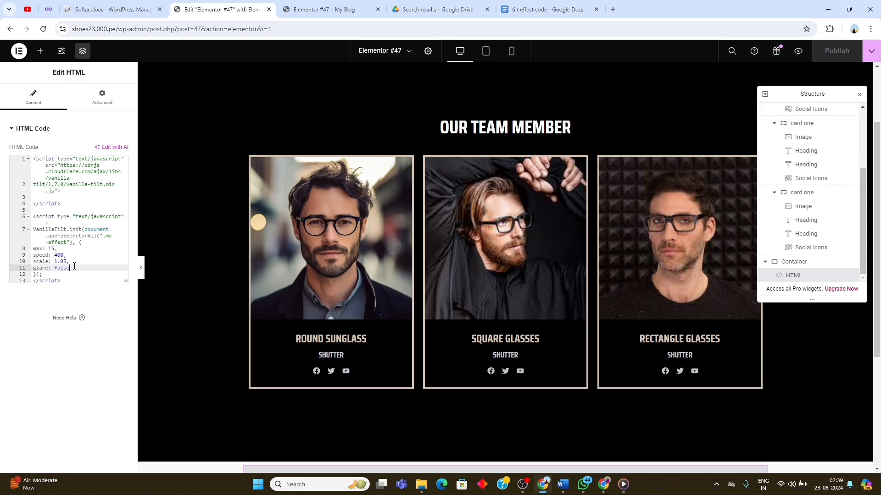
text(t)
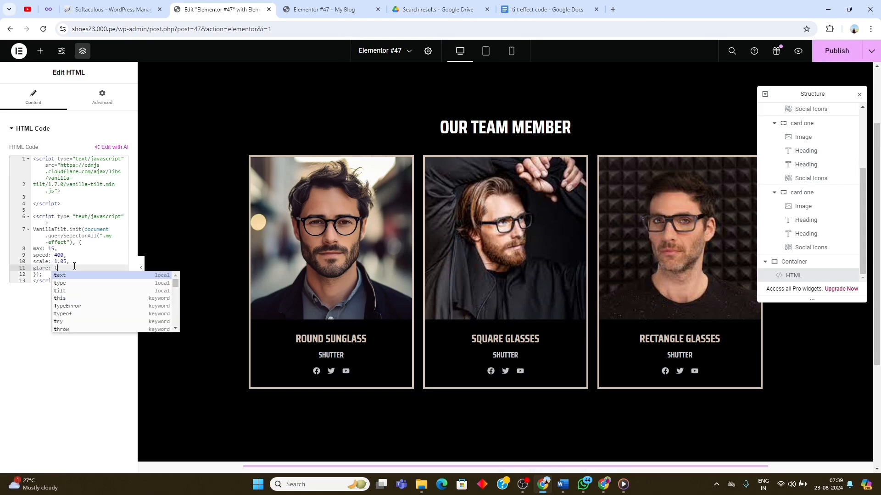
text(rue)
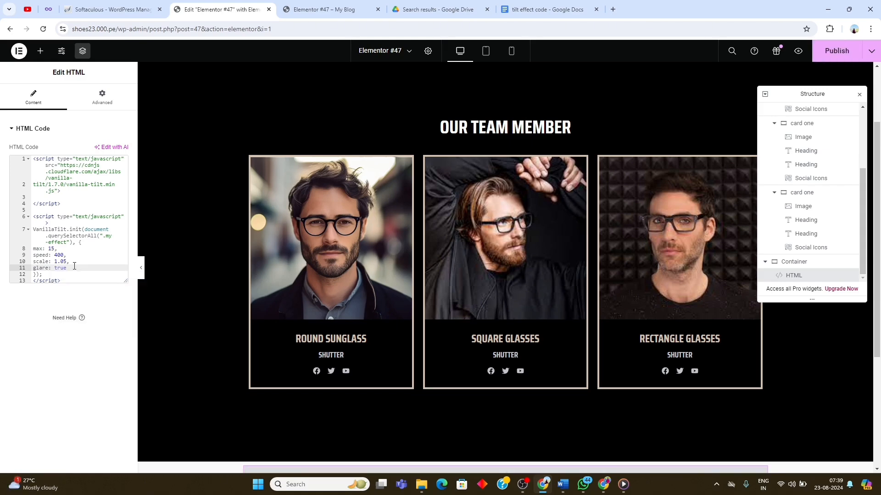
- Publish the glare change, preview the cards again, and return to the editor
click(831, 59)
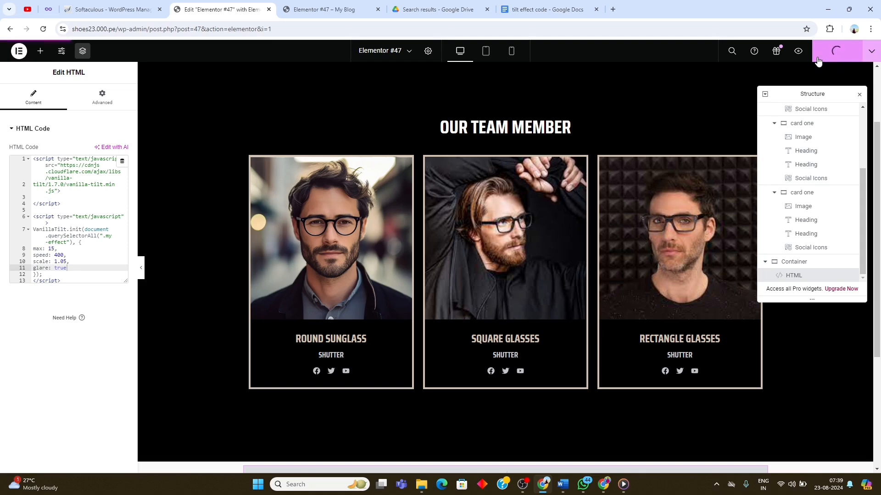
click(798, 51)
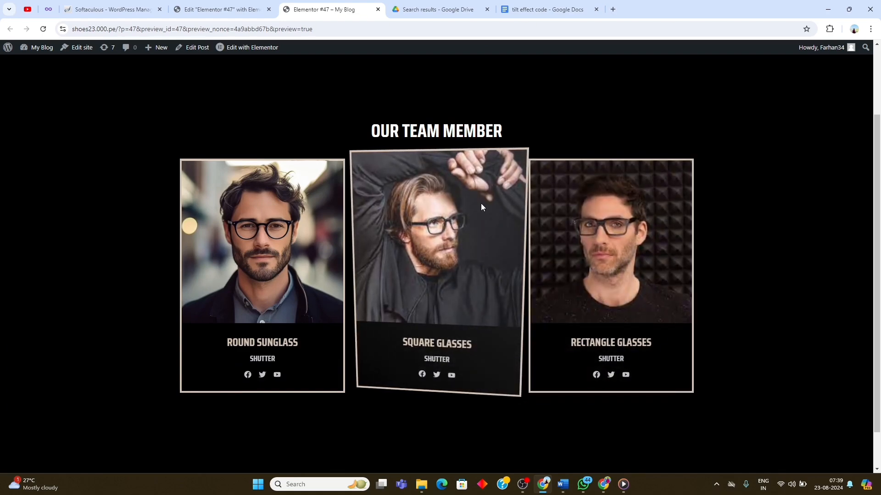
click(255, 14)
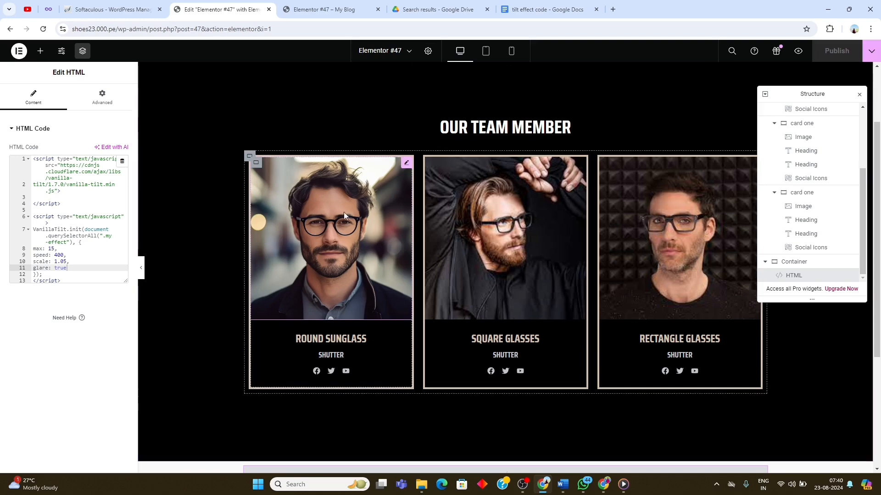
- Switch the editor to the tablet portrait view and examine how the cards are laid out
click(485, 51)
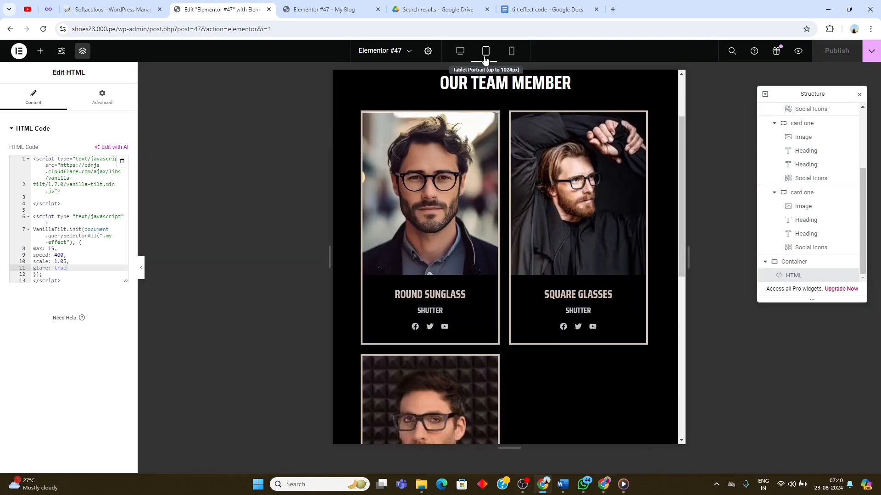
scroll(485, 84, down, 10)
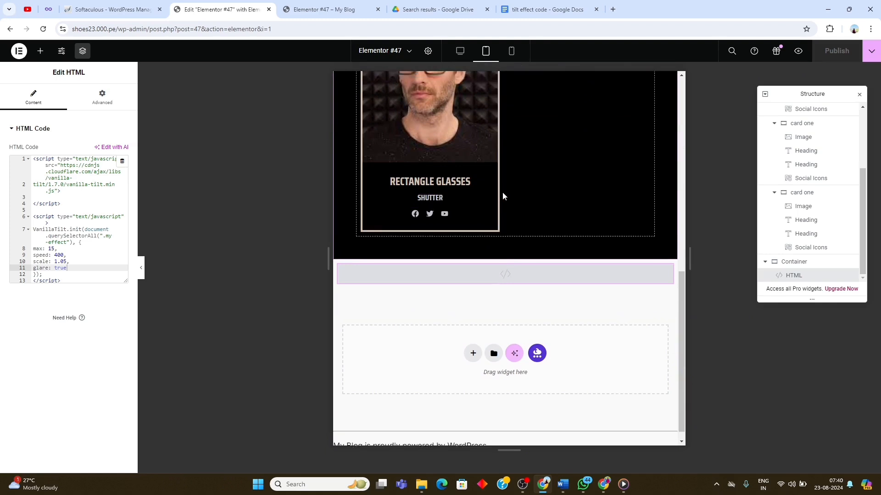
scroll(502, 191, up, 7)
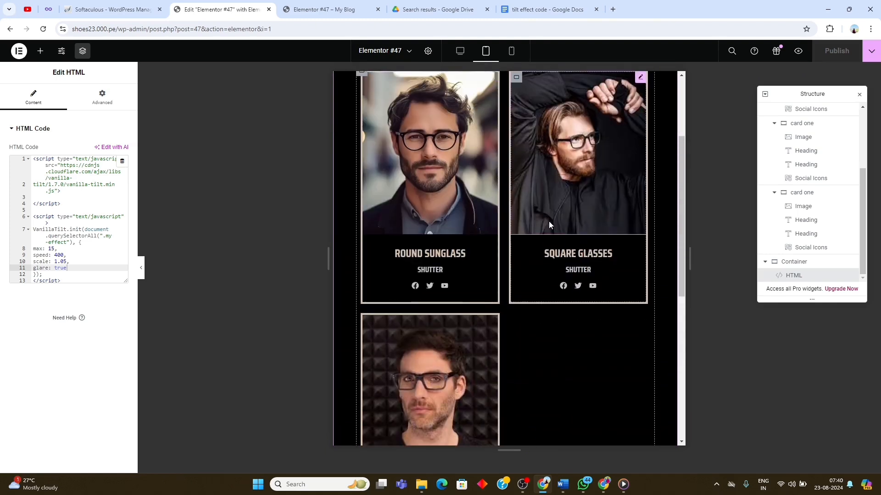
scroll(784, 207, up, 3)
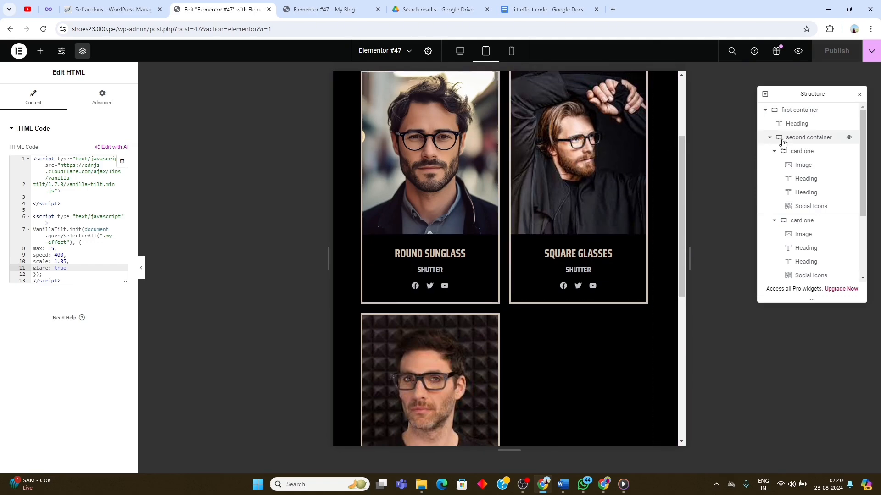
- Link the first container's padding values together for the tablet view
click(786, 111)
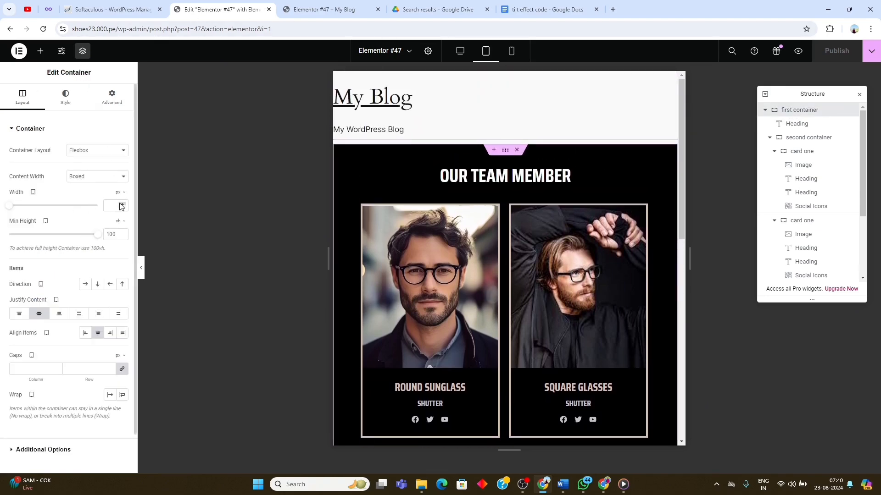
click(110, 101)
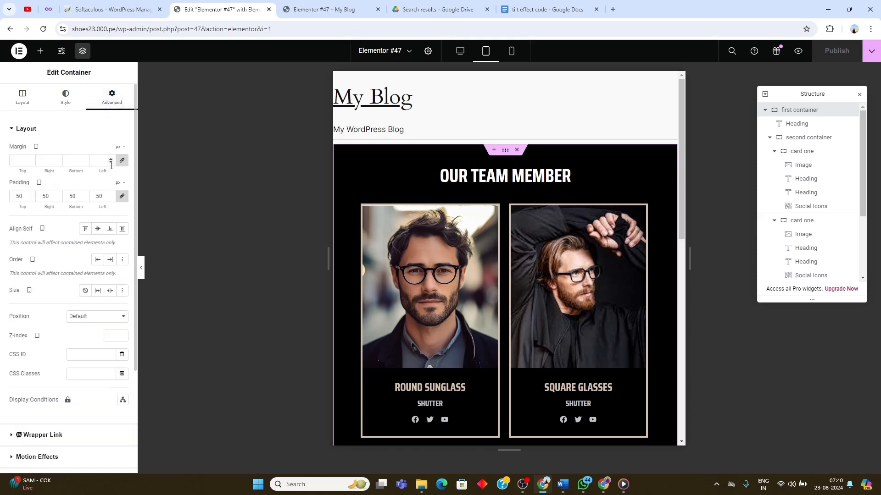
click(121, 197)
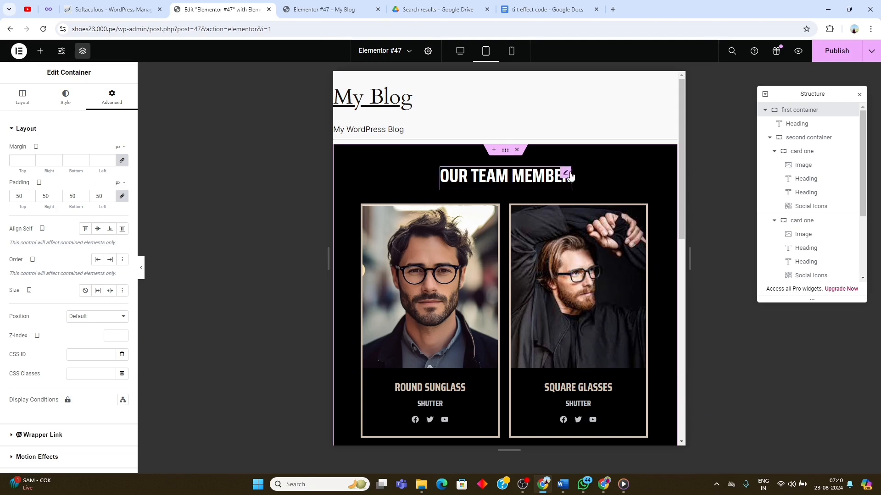
- Turn wrapping off and back on for the second container in the tablet view
click(795, 143)
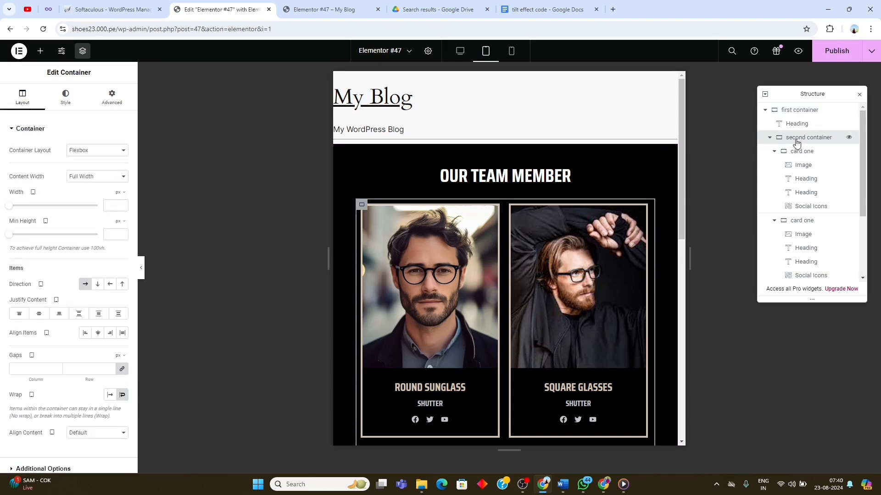
scroll(70, 273, down, 2)
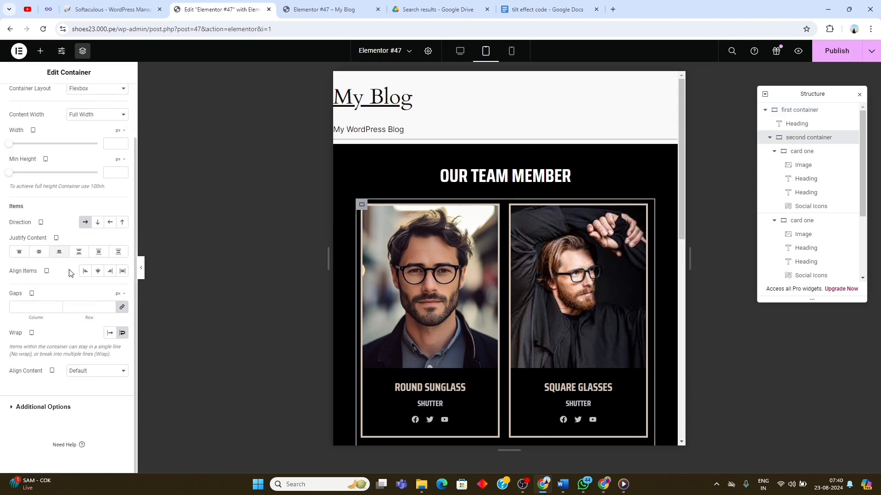
click(120, 335)
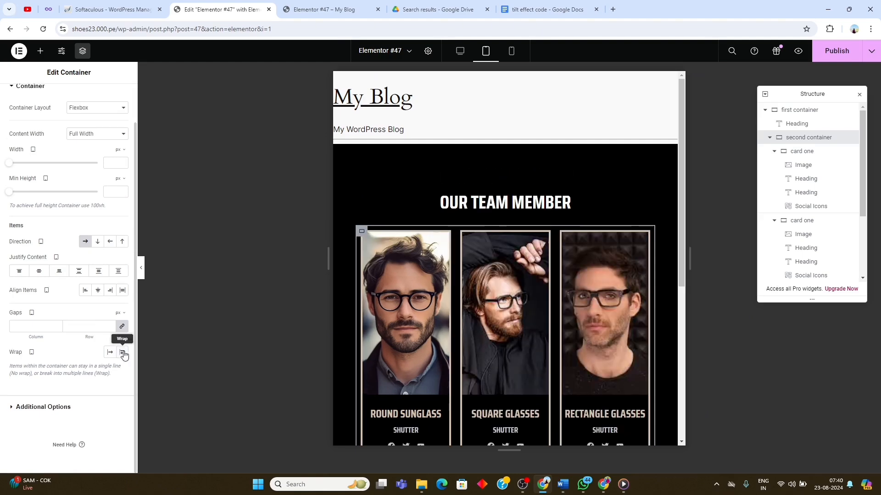
click(123, 353)
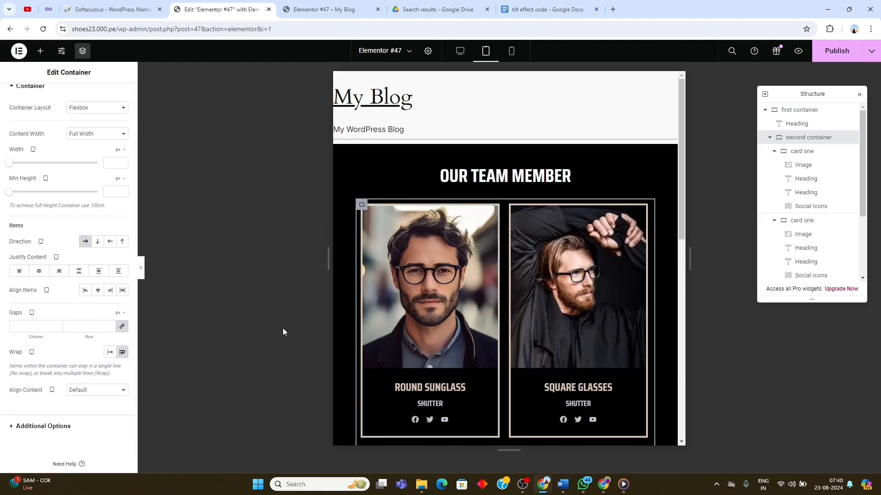
- Check the first card container's width value and unit for the tablet view
scroll(423, 322, down, 2)
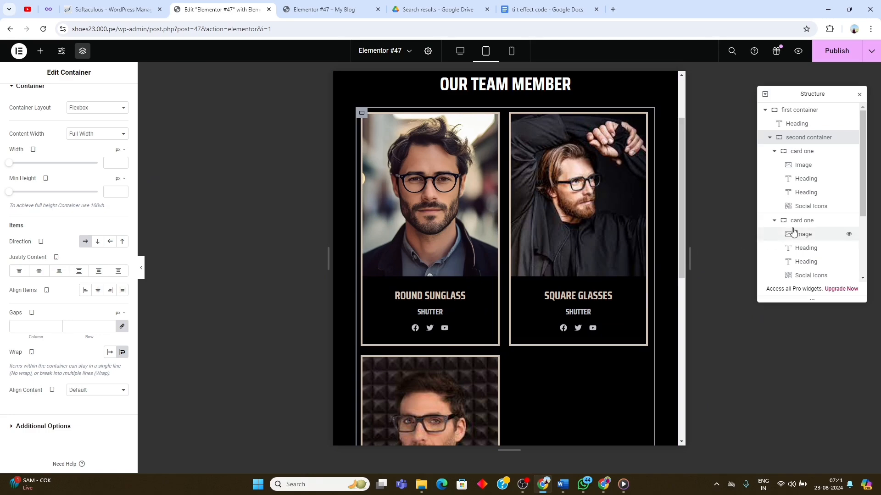
click(810, 155)
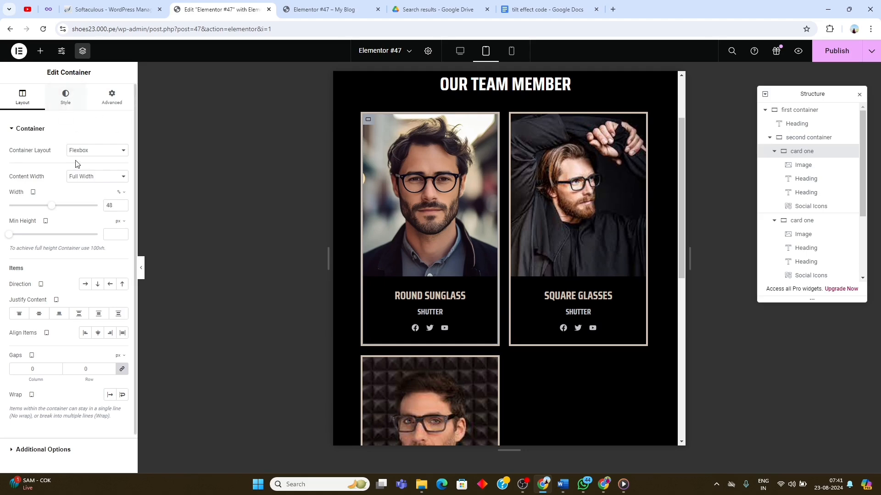
click(122, 194)
click(121, 207)
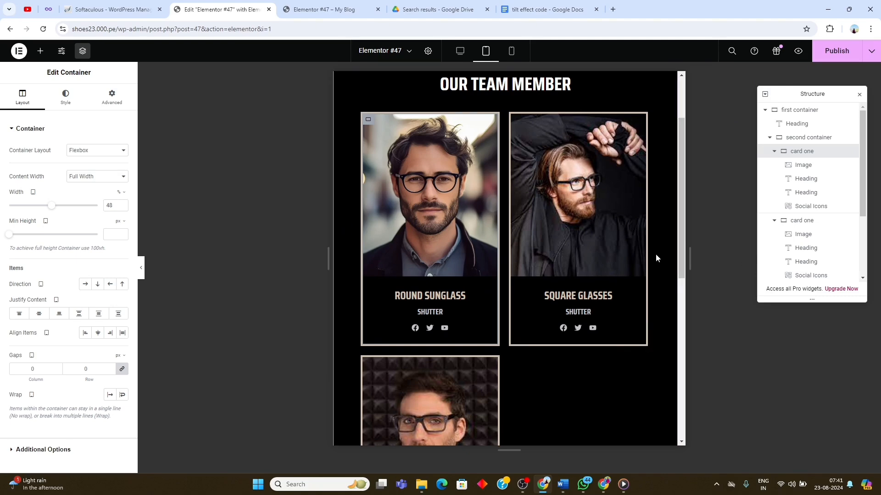
- Set the tablet height of the image in the Round Sunglass card to 300 px
click(422, 198)
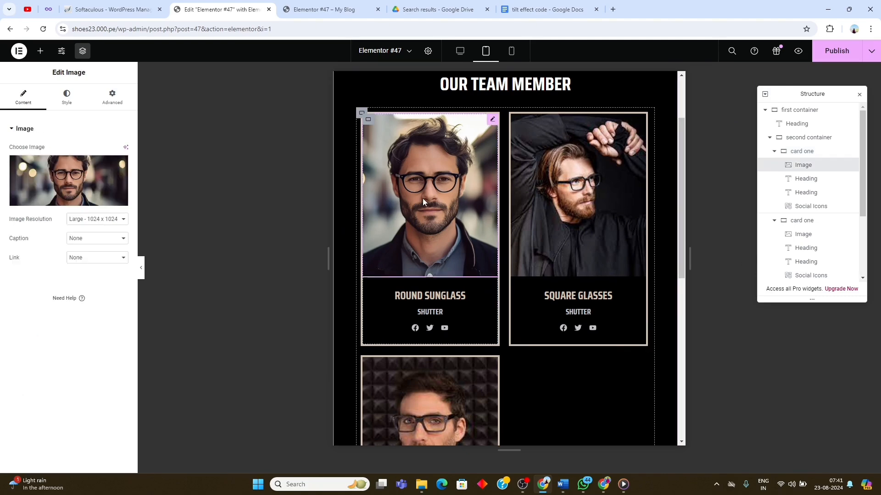
click(66, 99)
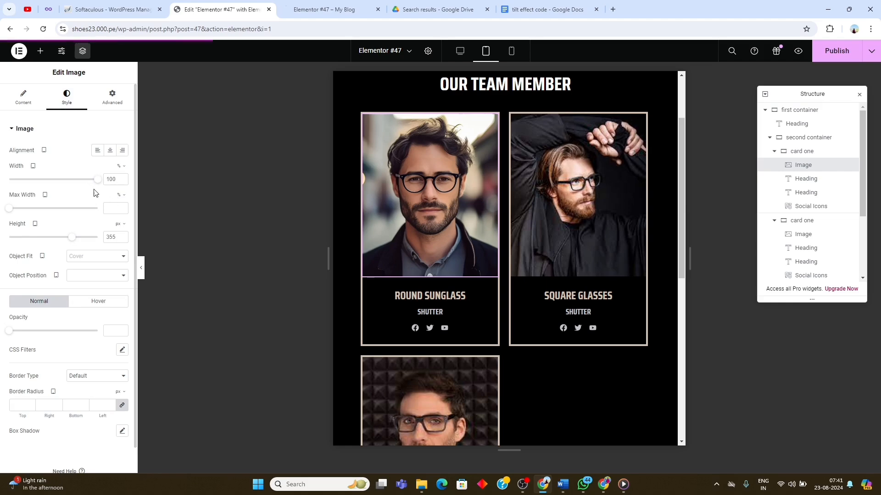
click(117, 238)
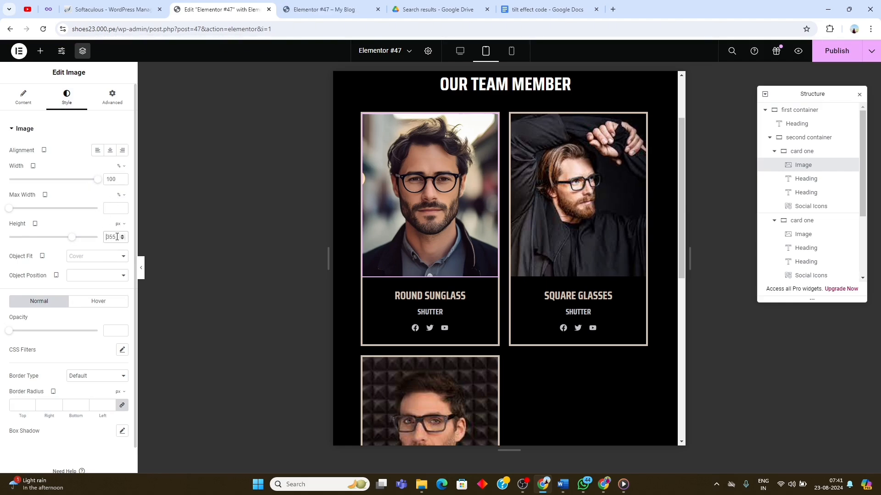
click(122, 240)
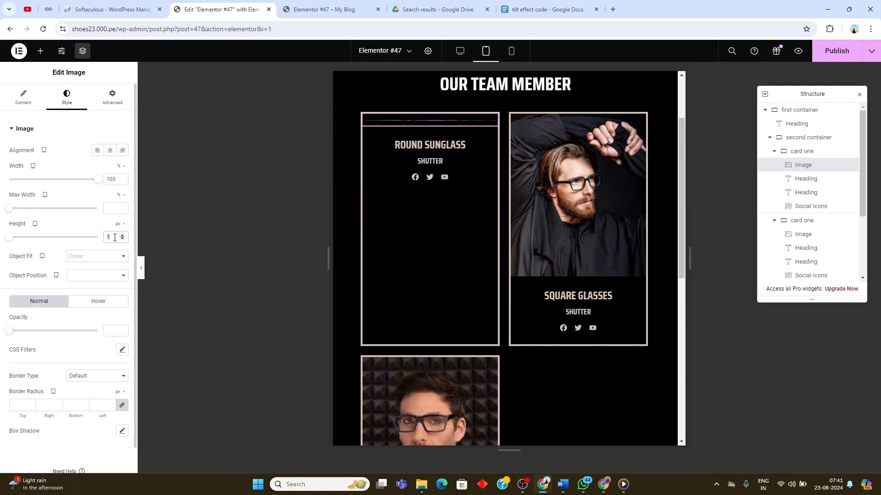
double_click(115, 237)
text(300)
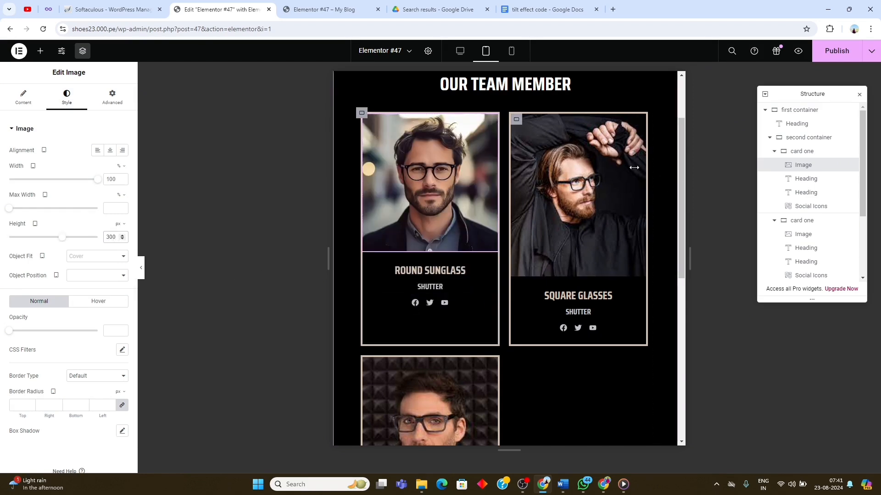
- Set the tablet image height to 300 px in both the Square Glasses and Rectangle Glasses cards
click(554, 208)
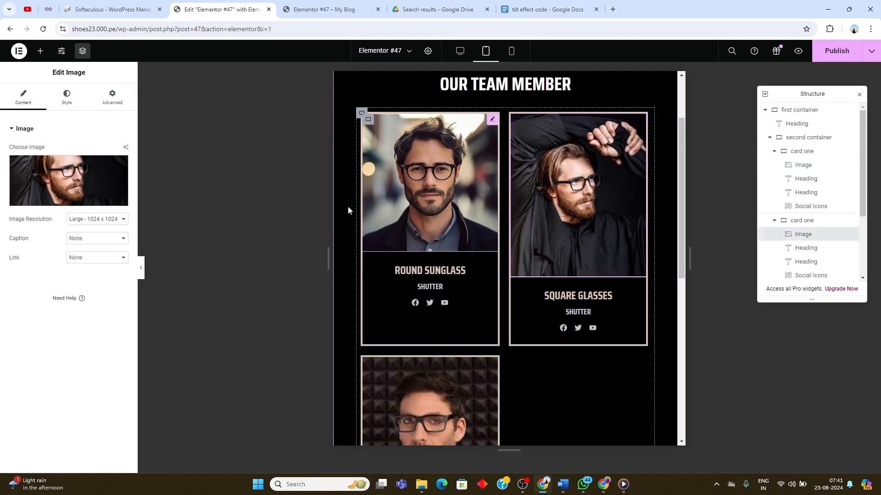
click(67, 98)
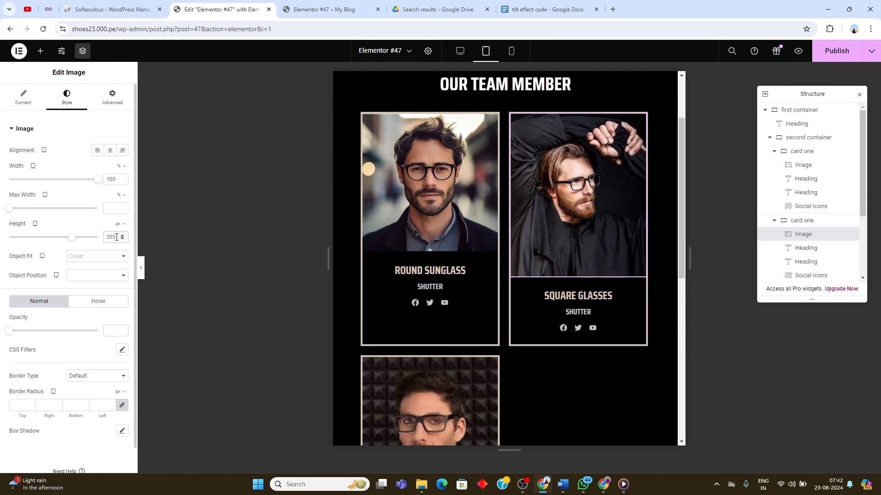
click(371, 360)
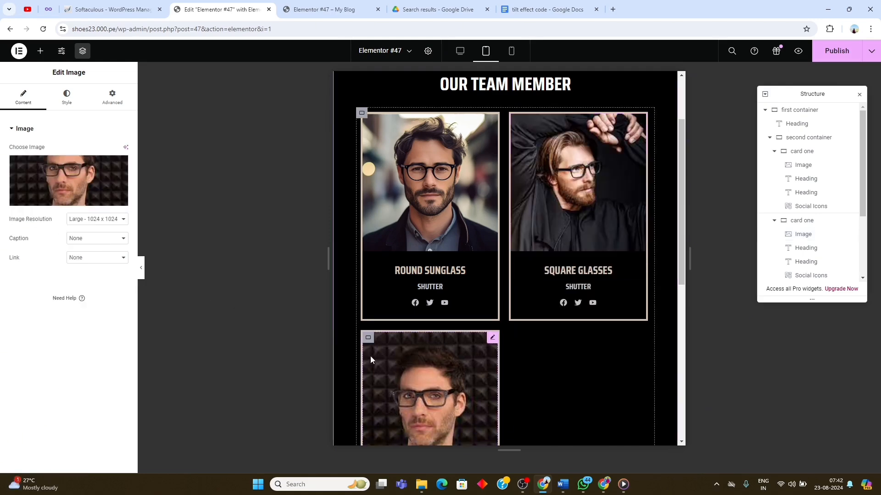
click(66, 96)
click(120, 240)
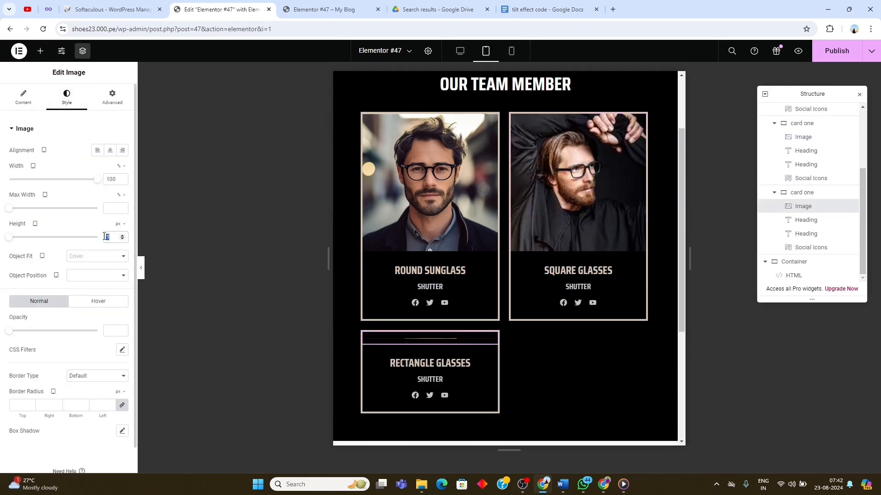
text(300)
scroll(537, 251, down, 2)
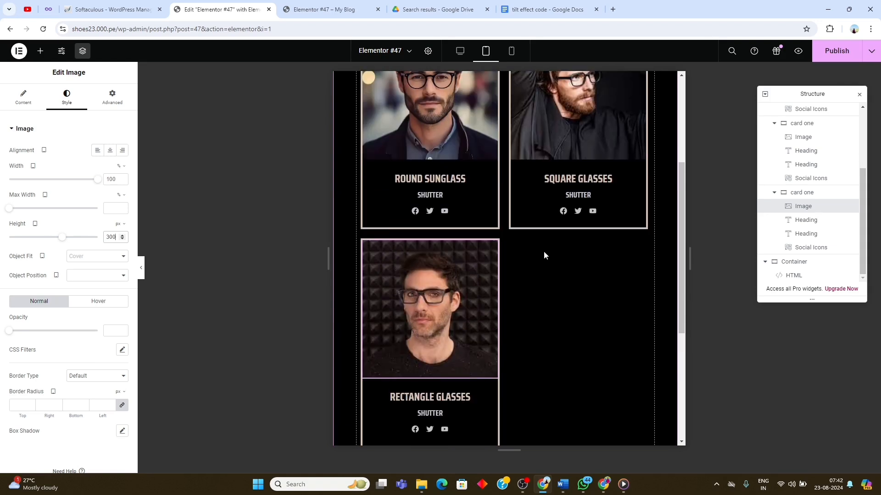
scroll(544, 255, up, 1)
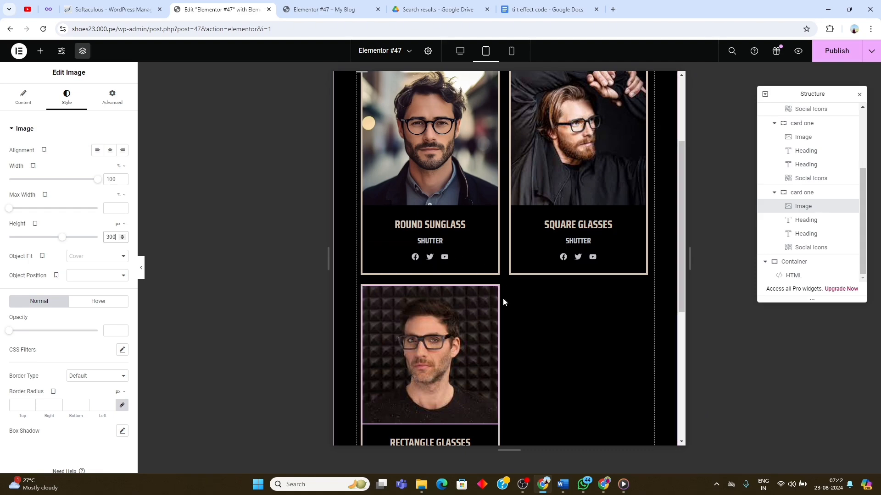
- Set the second container's justify content to center for the tablet view
scroll(763, 164, up, 3)
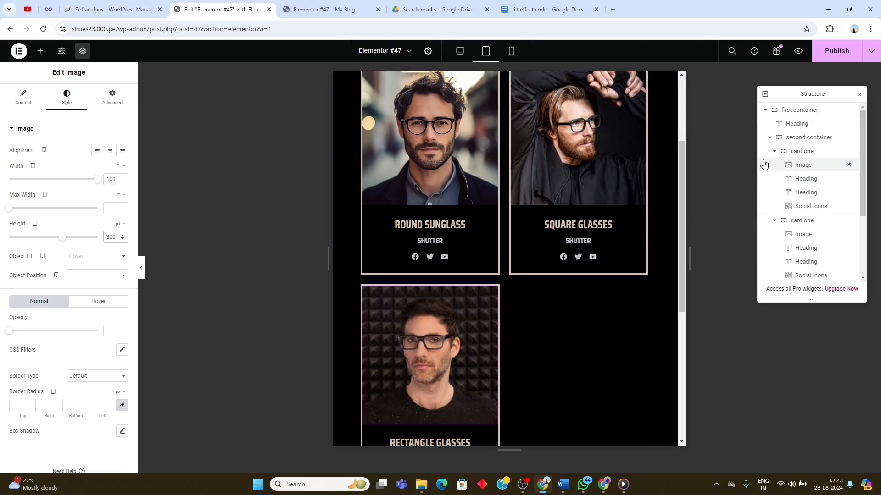
click(798, 137)
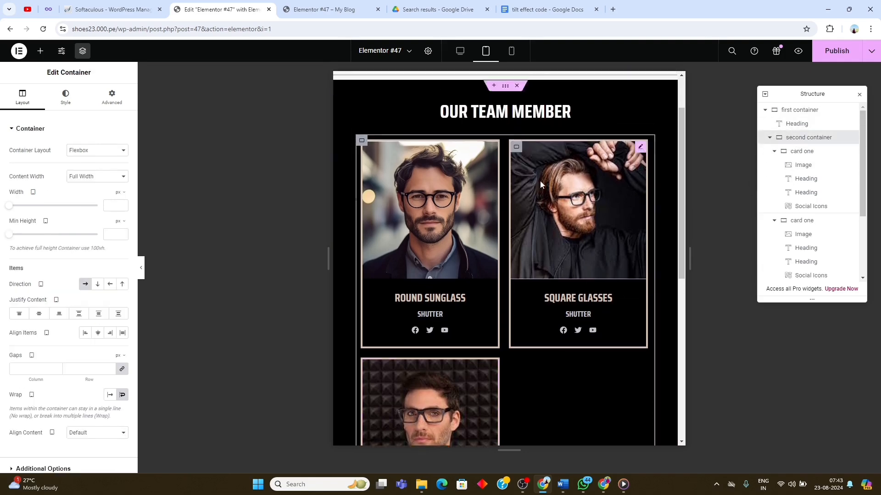
scroll(541, 185, up, 2)
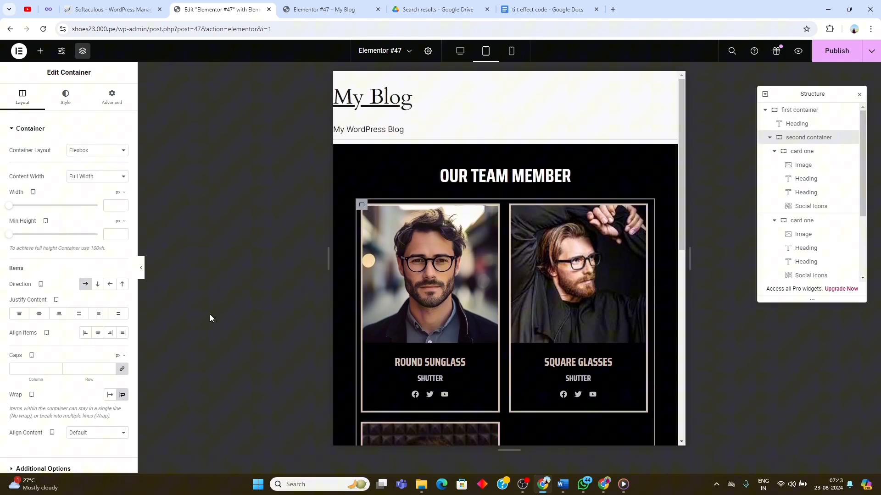
click(39, 314)
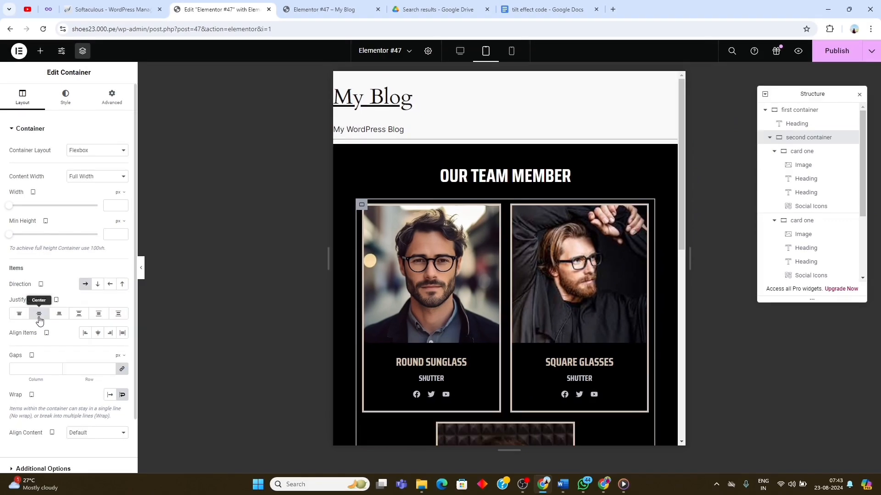
scroll(464, 342, down, 3)
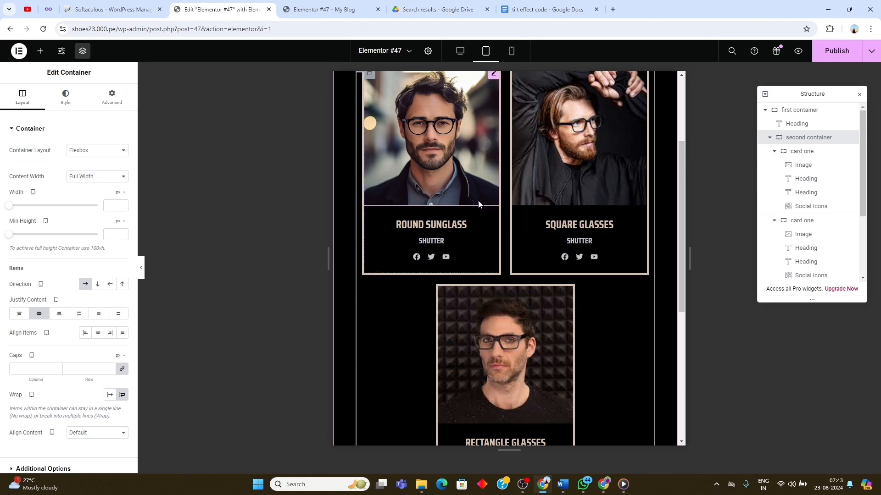
- Switch the editor to the mobile portrait view and examine how the cards are laid out
click(511, 51)
scroll(521, 174, down, 3)
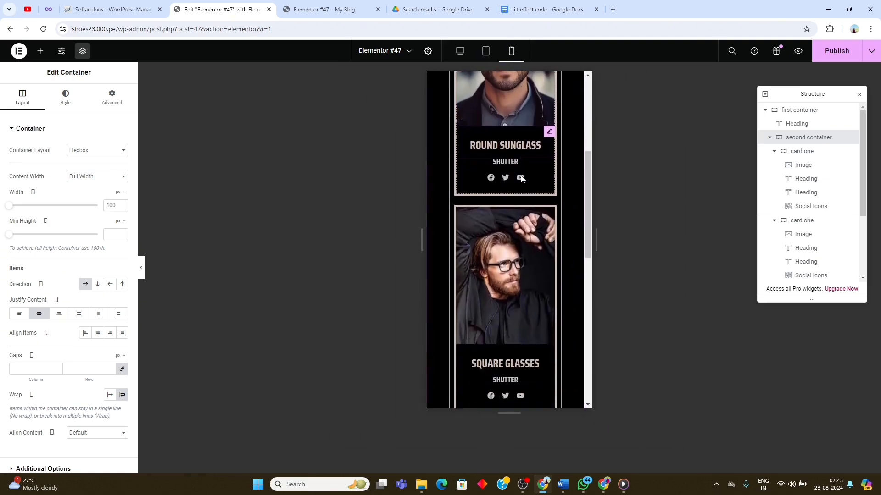
scroll(508, 207, up, 3)
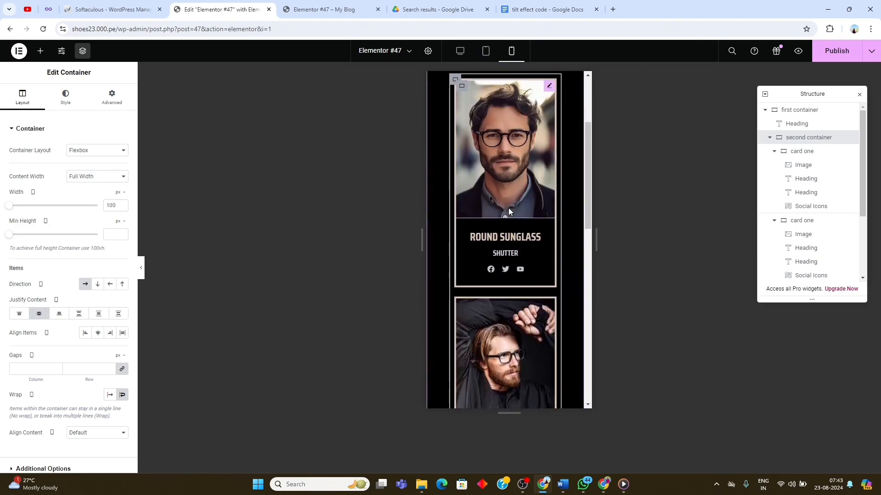
- Unlink the first container's mobile padding and set its right and left values to 10 px
click(799, 109)
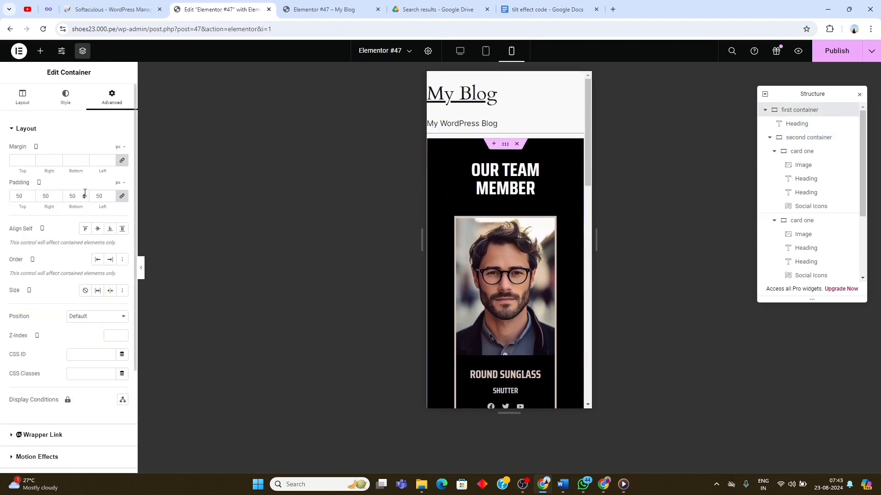
click(121, 200)
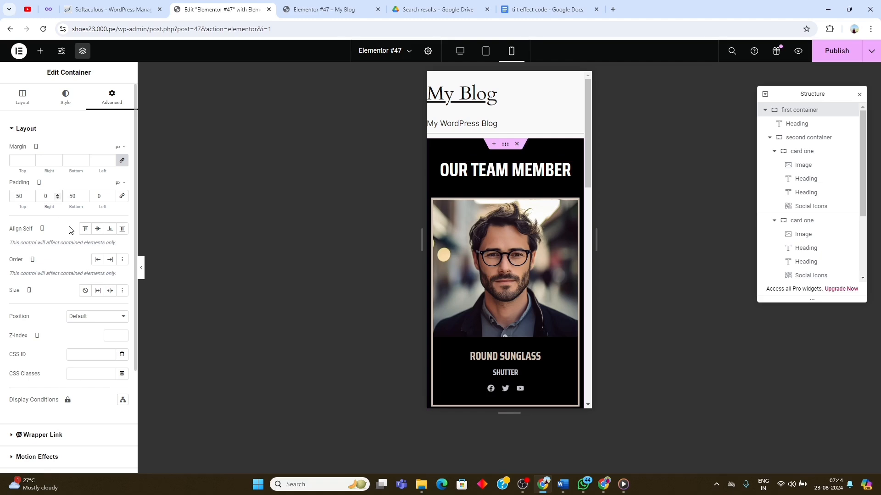
text(1)
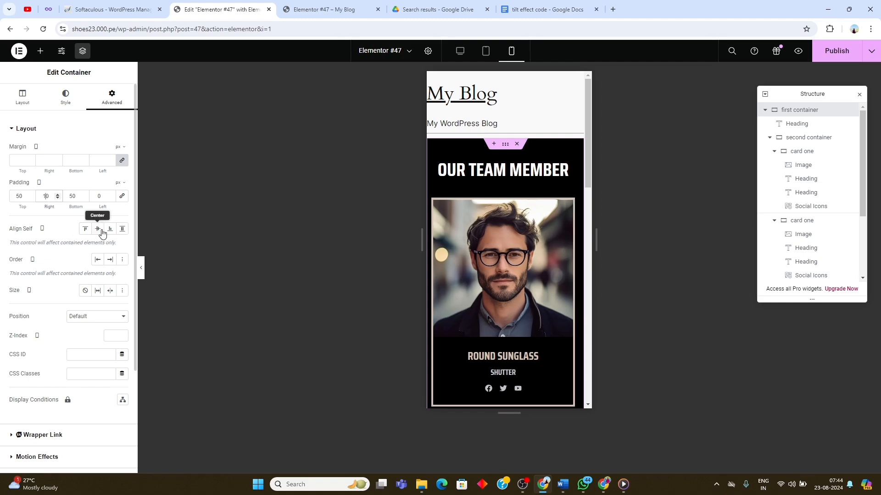
click(95, 199)
text(1)
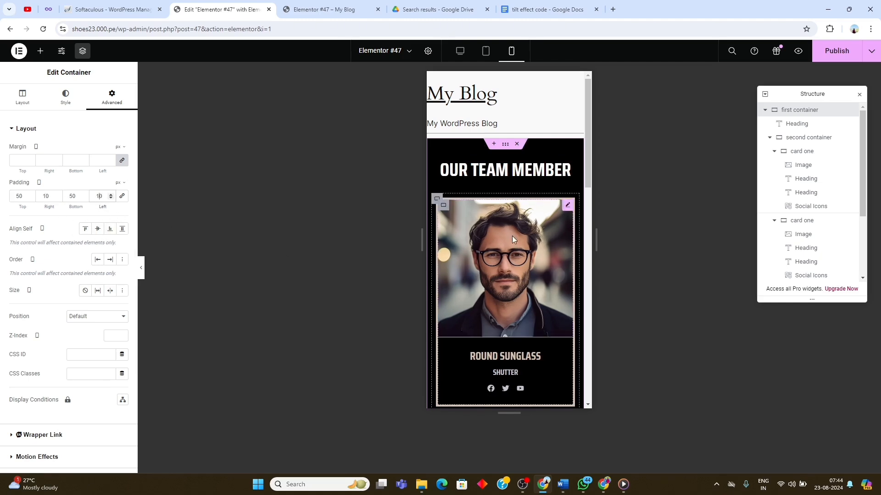
- Examine the heading and all three stacked cards in the mobile view with the new side padding
scroll(511, 246, down, 2)
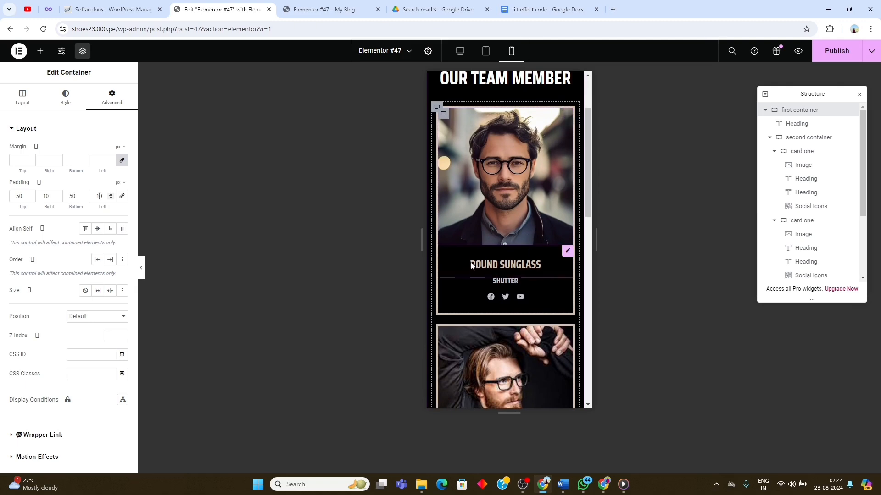
scroll(471, 266, down, 6)
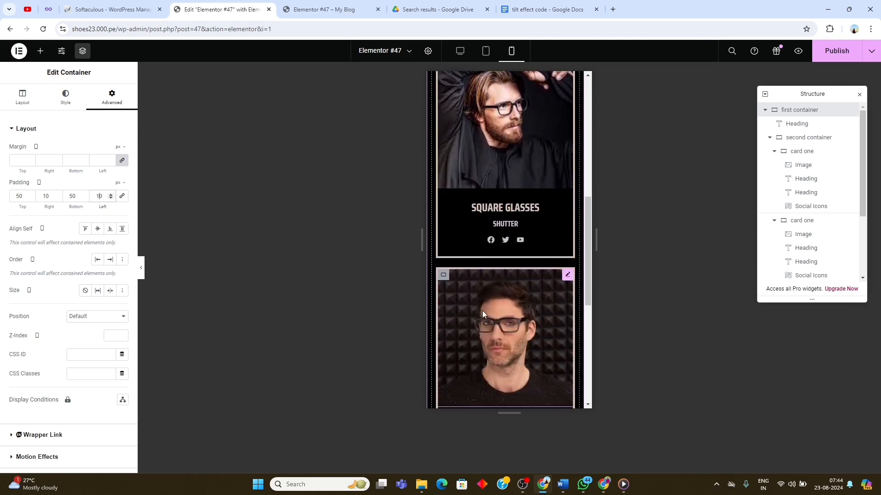
scroll(506, 332, down, 3)
scroll(515, 266, up, 3)
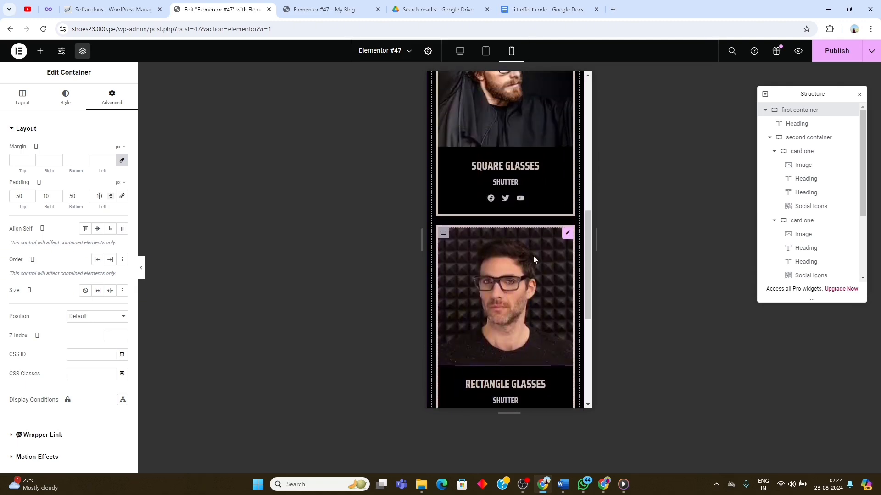
scroll(512, 245, up, 6)
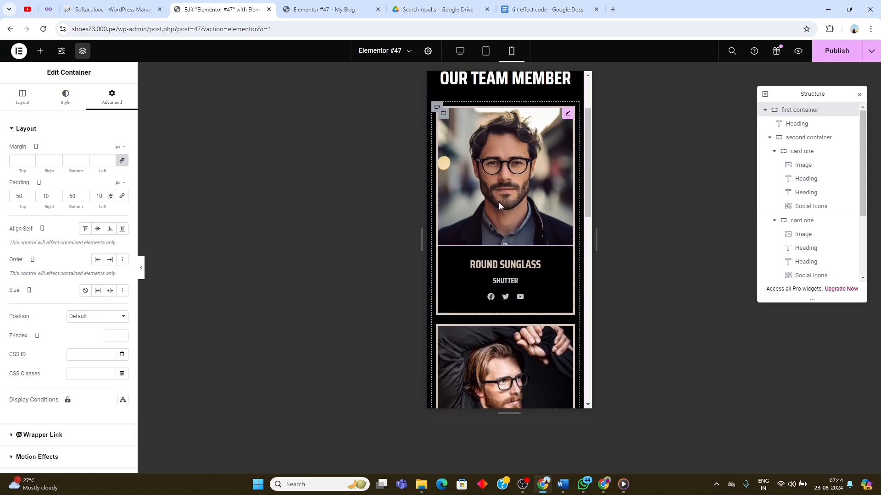
scroll(510, 203, up, 1)
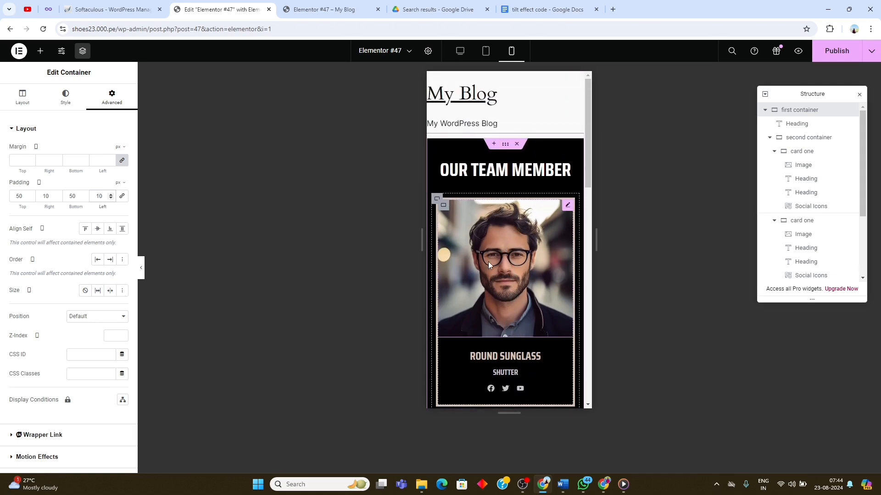
scroll(516, 289, down, 3)
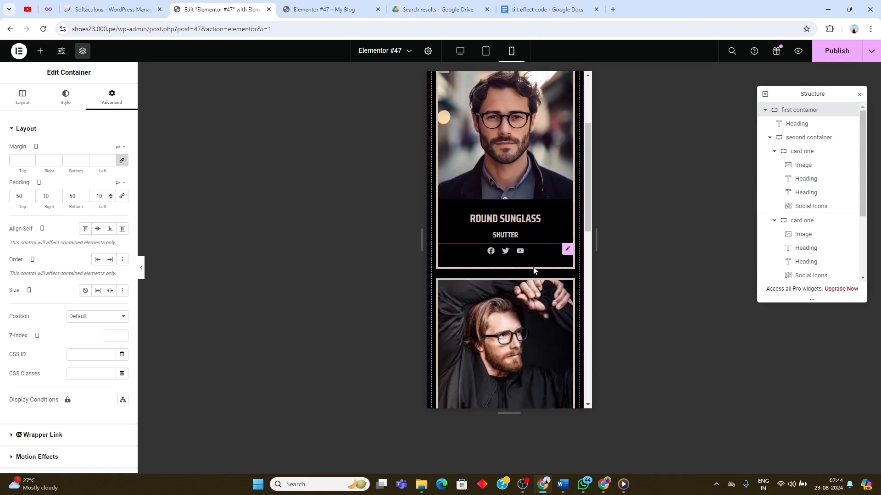
- Check the team section in the desktop view, and examine the arrangement of all three cards in the tablet portrait view
click(485, 51)
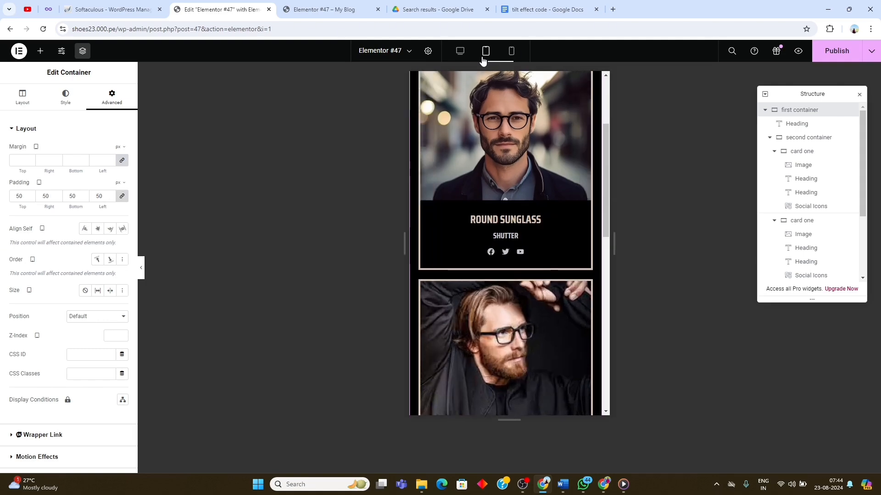
click(459, 56)
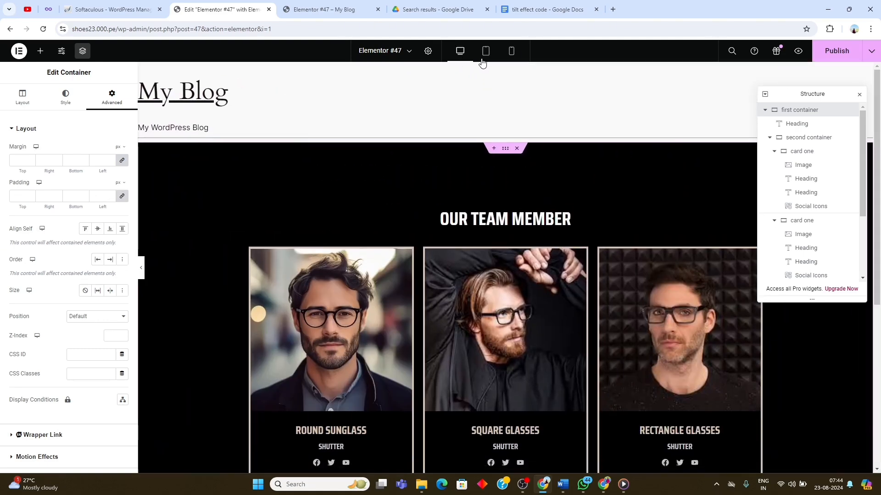
click(484, 54)
scroll(490, 211, down, 3)
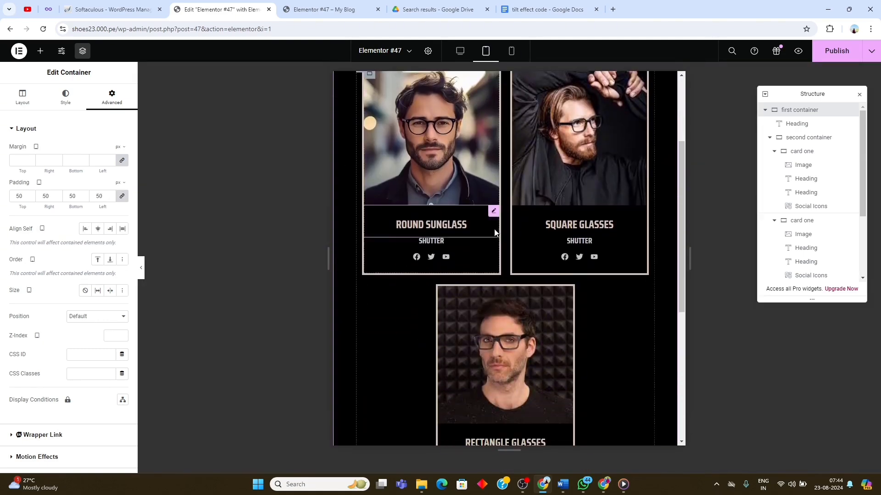
scroll(503, 277, down, 1)
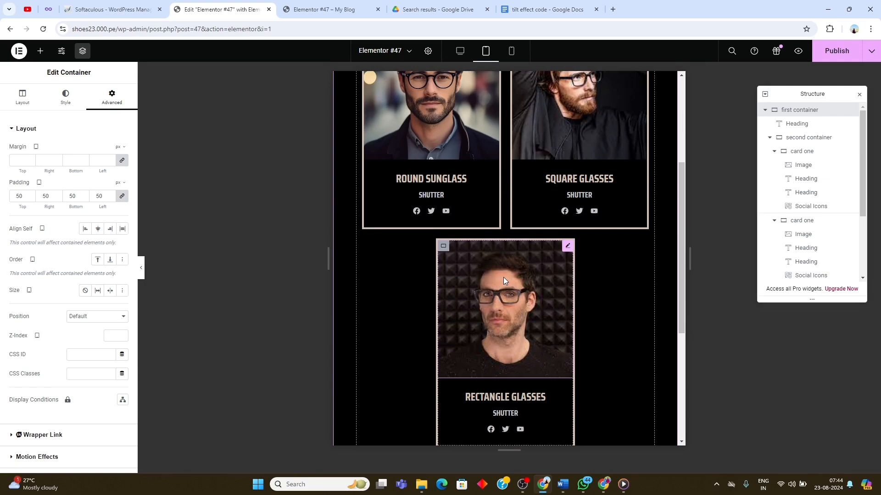
scroll(503, 281, down, 2)
scroll(504, 281, up, 5)
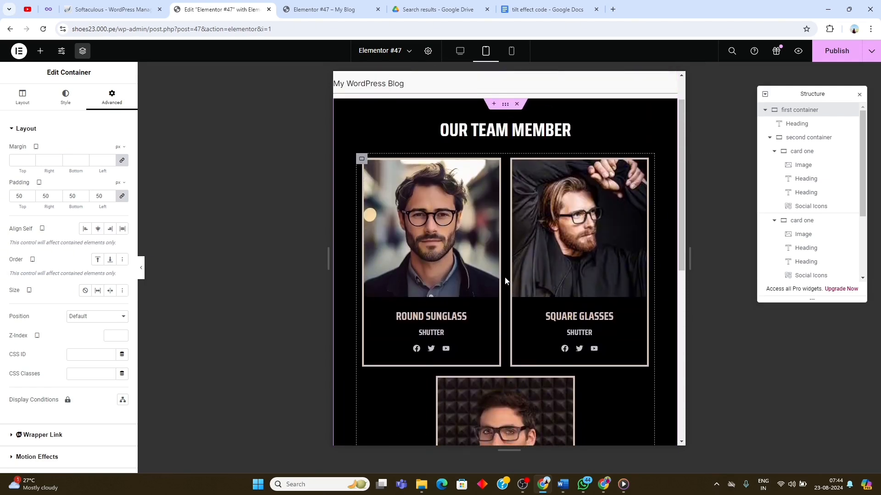
scroll(495, 282, down, 2)
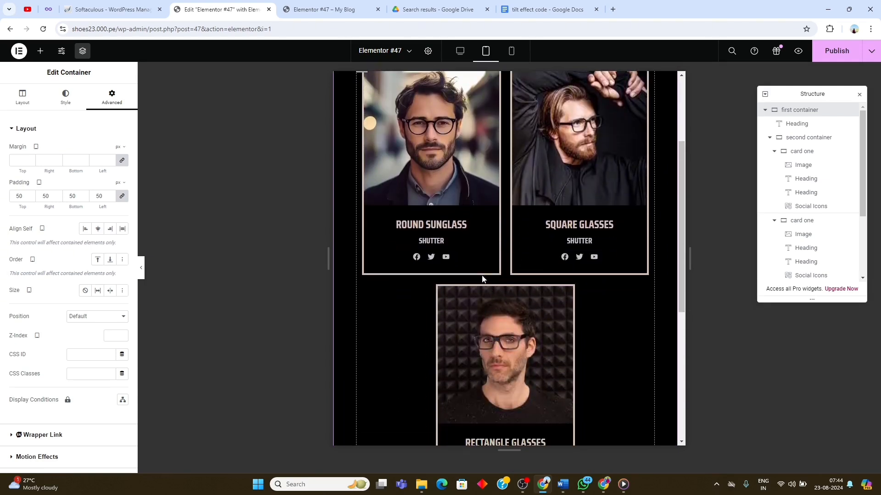
scroll(549, 337, down, 1)
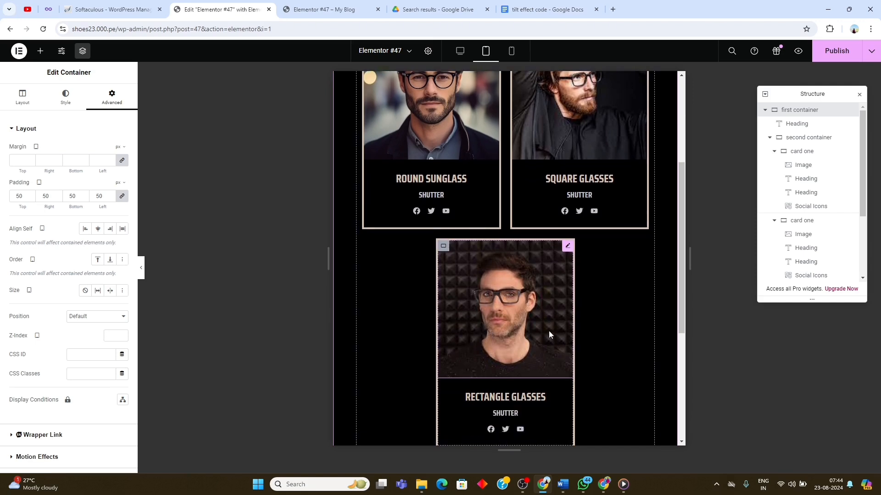